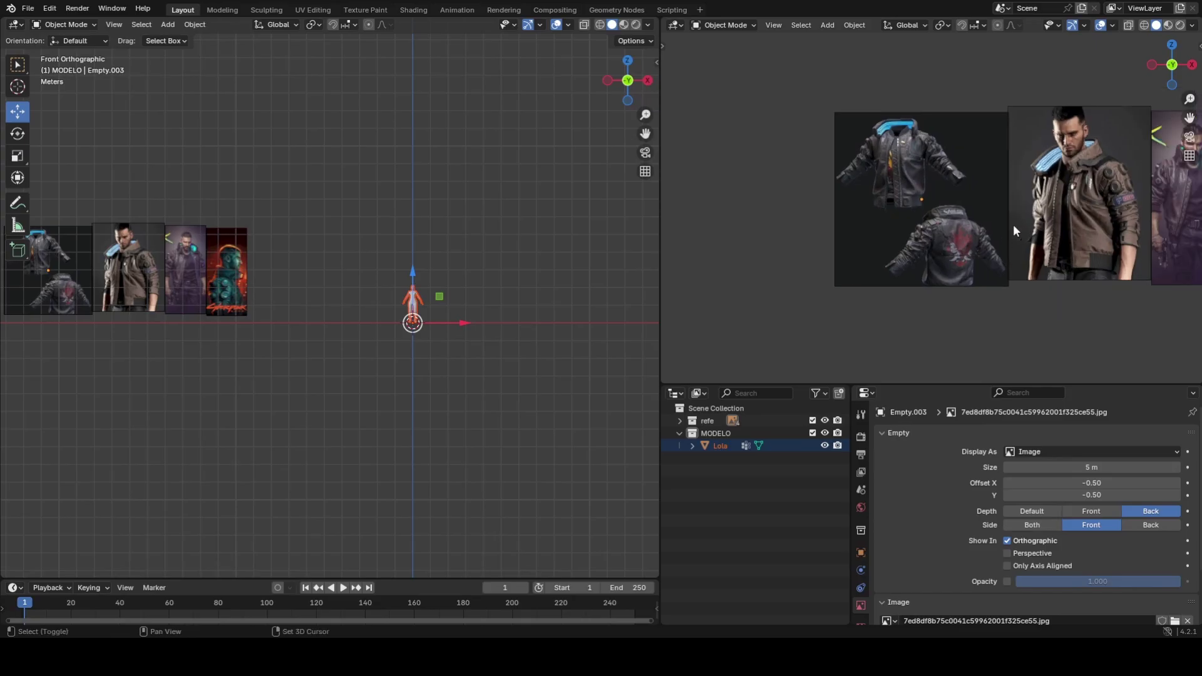
Pan and zoom the right viewport onto the SAMURAI jacket back reference.
{"action": "mouse_move", "coordinate": [1013, 224]}
{"action": "middle_mouse_down", "text": "shift"}
{"action": "mouse_move", "coordinate": [879, 246]}
{"action": "mouse_move", "coordinate": [1022, 242]}
{"action": "middle_mouse_up", "text": "shift"}
{"action": "scroll", "coordinate": [879, 246], "scroll_direction": "up", "scroll_amount": 3}
{"action": "scroll", "coordinate": [1021, 242], "scroll_direction": "up", "scroll_amount": 3}
{"action": "middle_click_drag", "start_coordinate": [856, 302], "coordinate": [874, 228], "text": "shift"}
Frame the jacket shoulder reference and centre Lola in the left viewport.
{"action": "scroll", "coordinate": [875, 231], "scroll_direction": "up", "scroll_amount": 2}
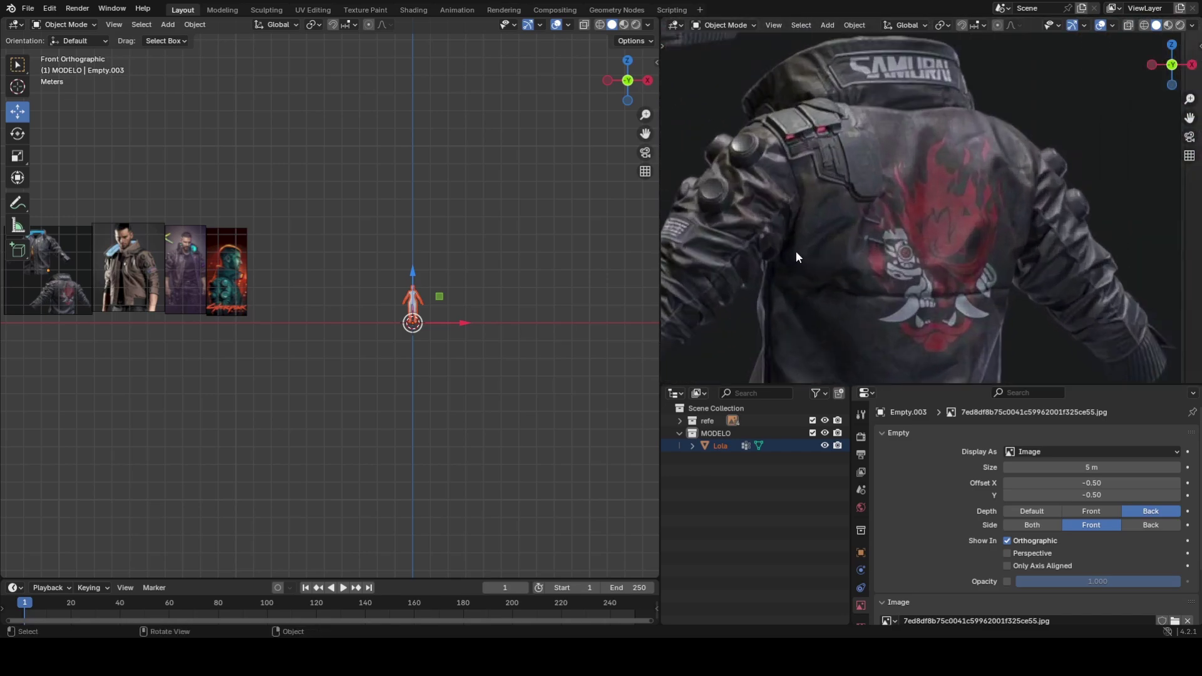
{"action": "middle_click_drag", "start_coordinate": [804, 204], "coordinate": [911, 164], "text": "shift"}
{"action": "scroll", "coordinate": [437, 303], "scroll_direction": "up", "scroll_amount": 3}
{"action": "scroll", "coordinate": [389, 310], "scroll_direction": "up", "scroll_amount": 3}
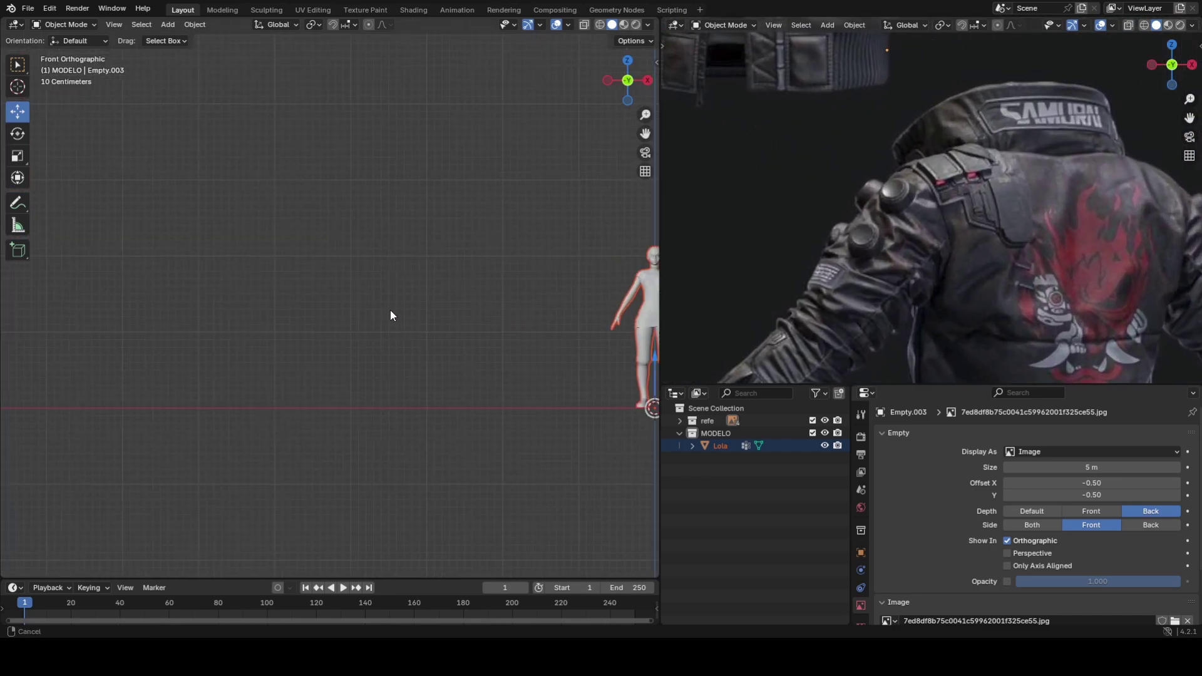
{"action": "middle_click_drag", "start_coordinate": [390, 310], "coordinate": [303, 295], "text": "shift"}
{"action": "scroll", "coordinate": [317, 298], "scroll_direction": "up", "scroll_amount": 2}
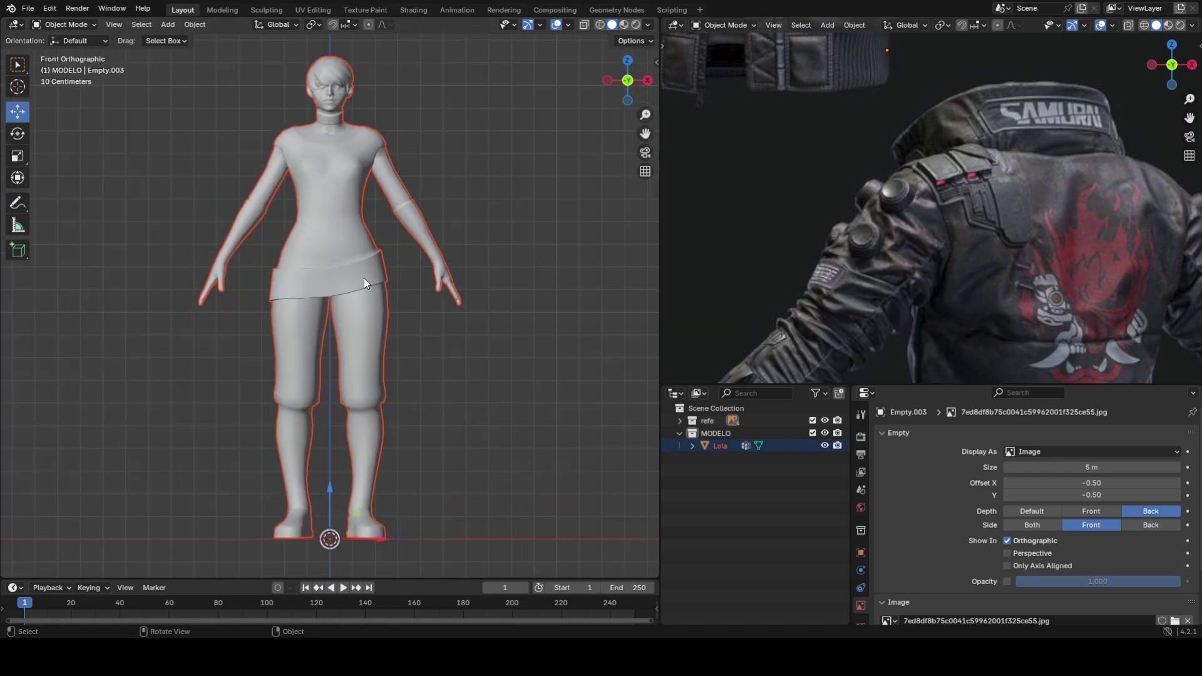
{"action": "scroll", "coordinate": [363, 278], "scroll_direction": "up", "scroll_amount": 2}
{"action": "mouse_move", "coordinate": [364, 278]}
{"action": "middle_mouse_down", "text": "shift"}
{"action": "mouse_move", "coordinate": [420, 140]}
{"action": "mouse_move", "coordinate": [558, 250]}
{"action": "mouse_move", "coordinate": [374, 272]}
{"action": "middle_mouse_up", "text": "shift"}
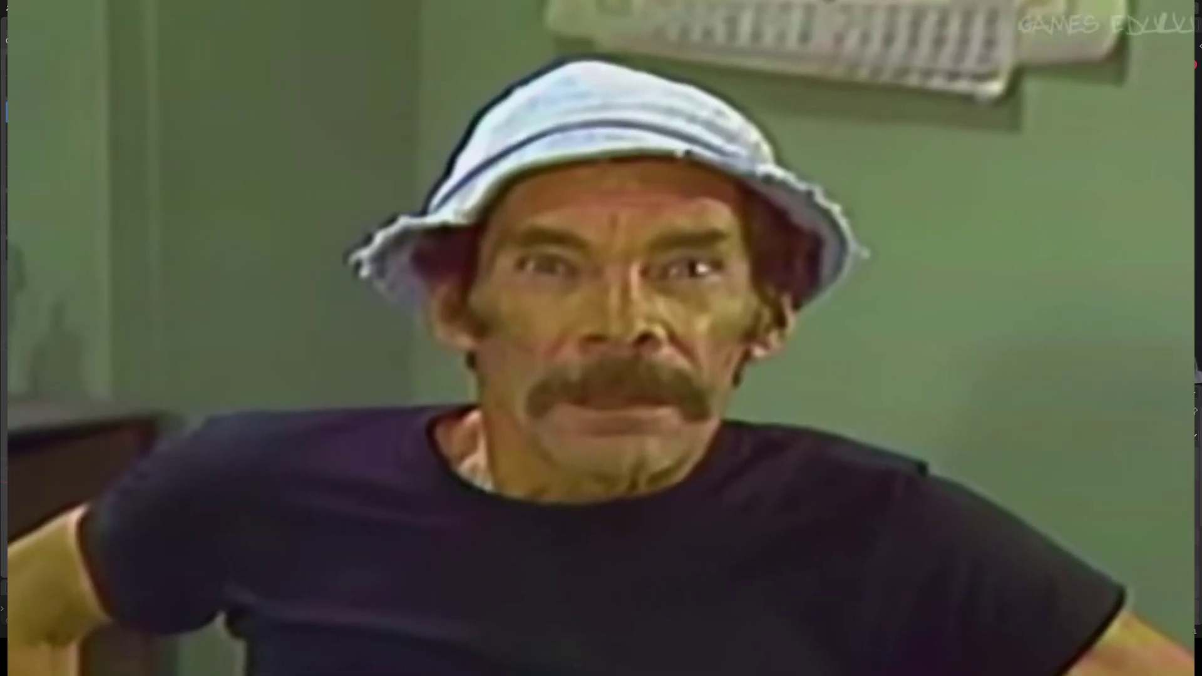
Switch to front orthographic view with the wireframe overlay turned off.
{"action": "key", "text": "KP_1"}
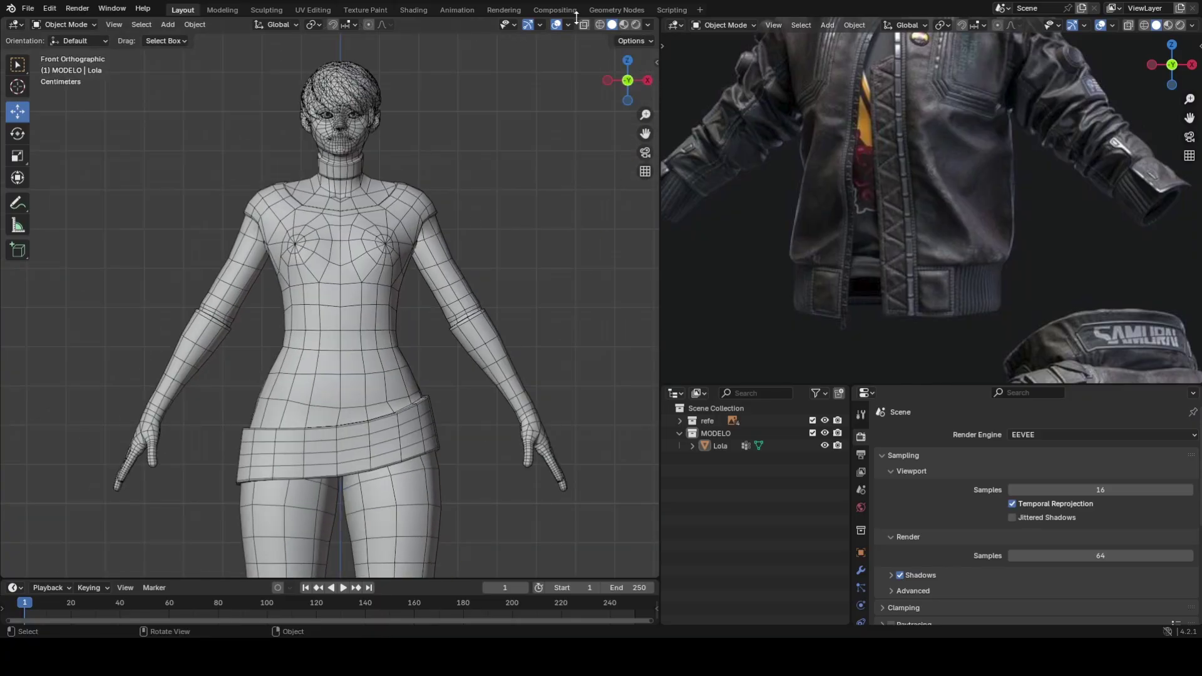
{"action": "left_click", "coordinate": [567, 24]}
{"action": "left_click", "coordinate": [490, 236]}
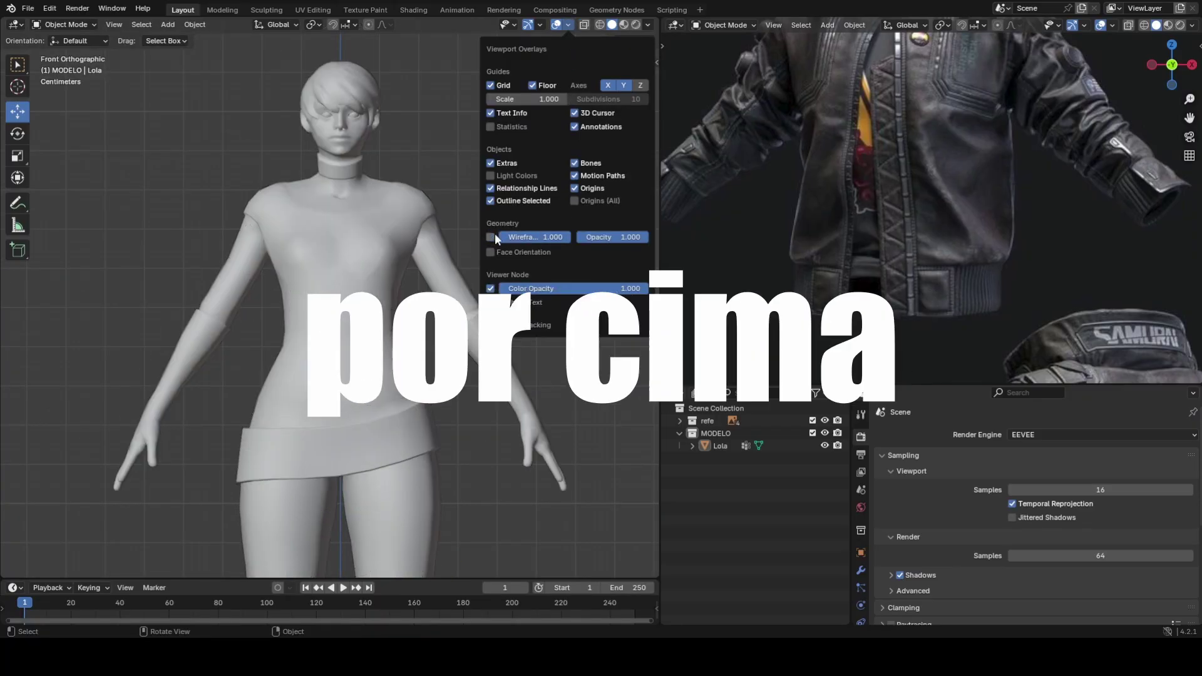
{"action": "scroll", "coordinate": [429, 235], "scroll_direction": "down", "scroll_amount": 4}
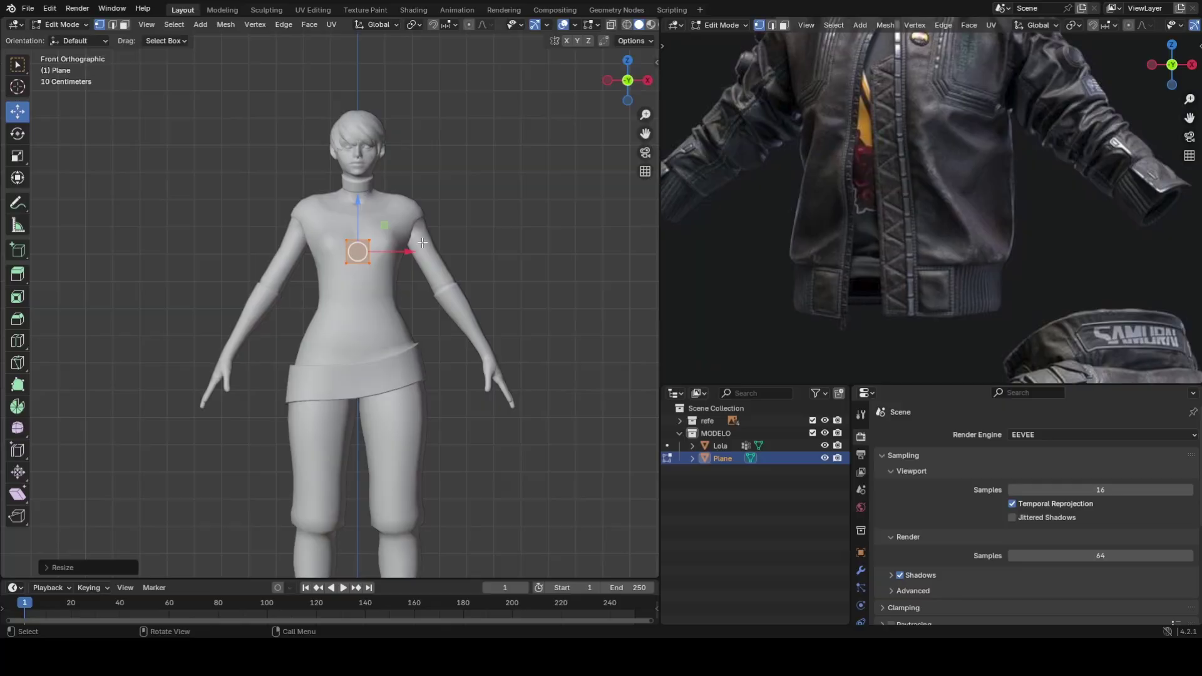
Give the chest plane a new material and an orange viewport display colour.
{"action": "left_click", "coordinate": [1064, 488]}
{"action": "scroll", "coordinate": [1102, 507], "scroll_direction": "down", "scroll_amount": 5}
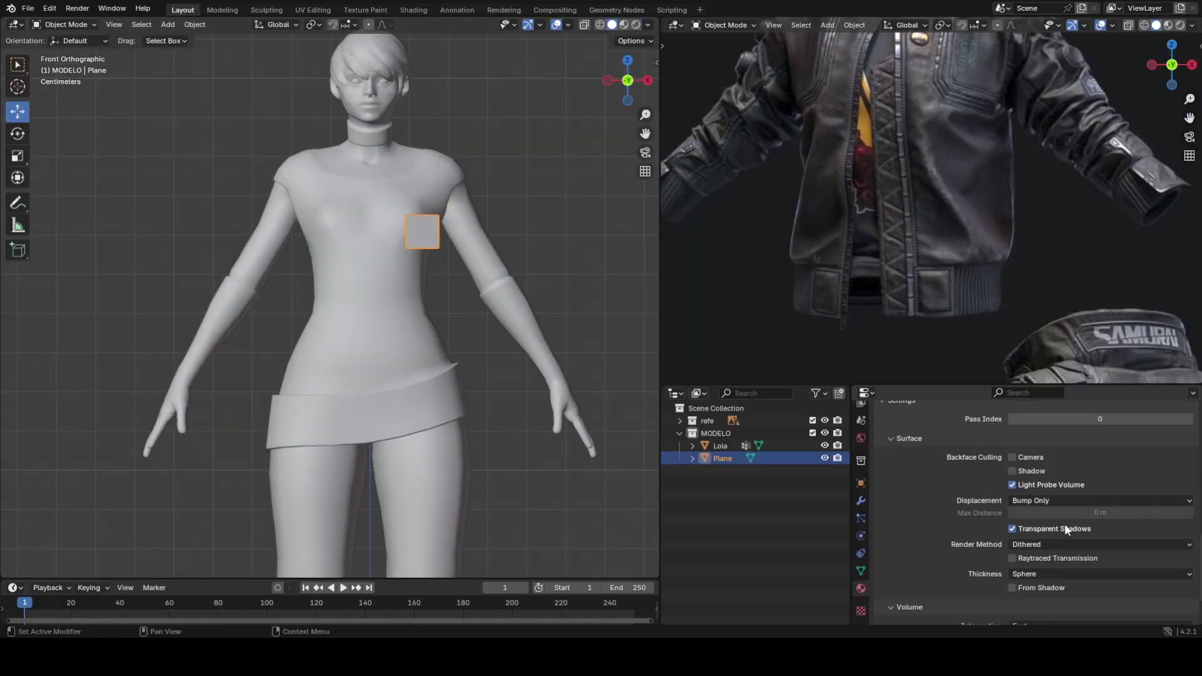
{"action": "scroll", "coordinate": [1014, 532], "scroll_direction": "down", "scroll_amount": 3}
{"action": "left_click", "coordinate": [1090, 568]}
{"action": "left_click", "coordinate": [1093, 420]}
Orbit to view the plane on Lola and bring up the Add Modifier list.
{"action": "middle_click_drag", "start_coordinate": [376, 263], "coordinate": [344, 228]}
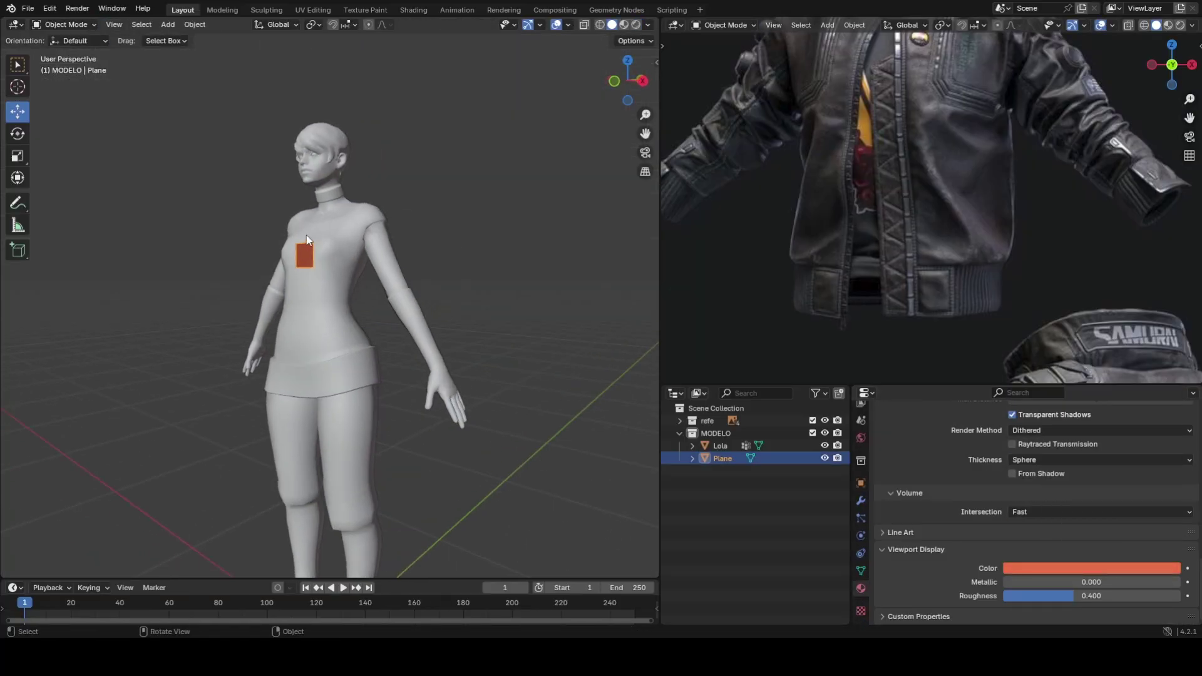
{"action": "scroll", "coordinate": [344, 228], "scroll_direction": "up", "scroll_amount": 3}
{"action": "scroll", "coordinate": [344, 228], "scroll_direction": "up", "scroll_amount": 2}
{"action": "left_click", "coordinate": [861, 500]}
{"action": "left_click", "coordinate": [917, 436]}
Search the web for 'súsicas para relaxar', then look down on the jacketed figure.
{"action": "type", "text": "s"}
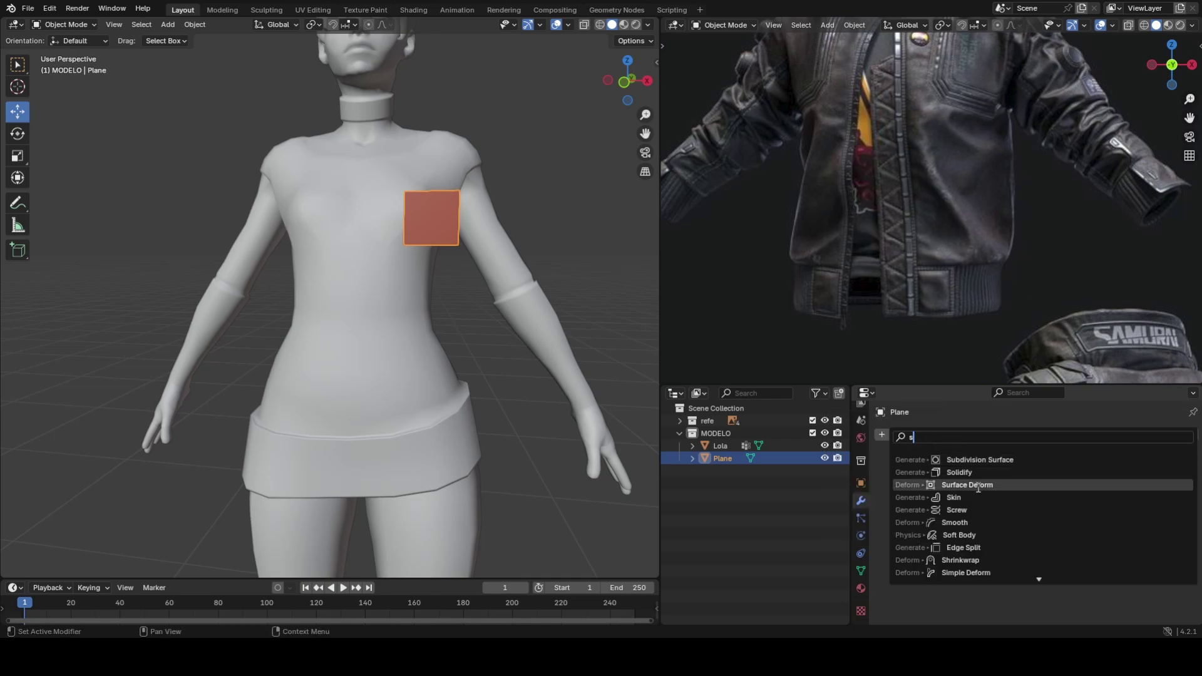
{"action": "type", "text": "úsicas para relaxar"}
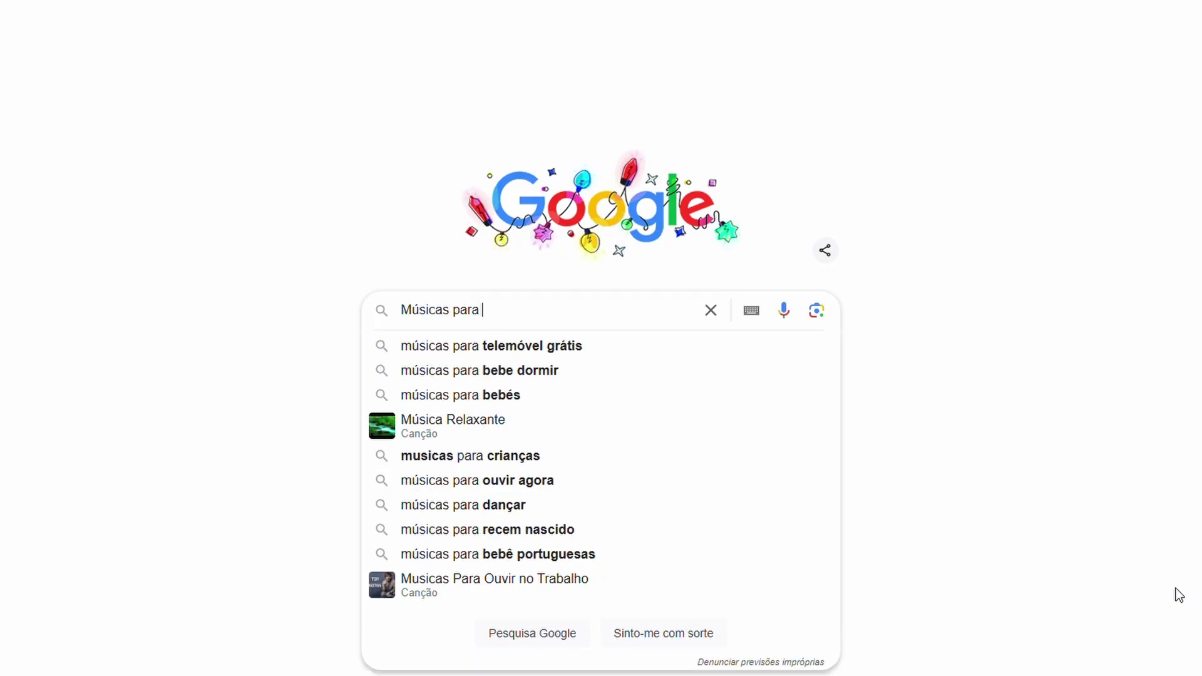
{"action": "key", "text": "Return"}
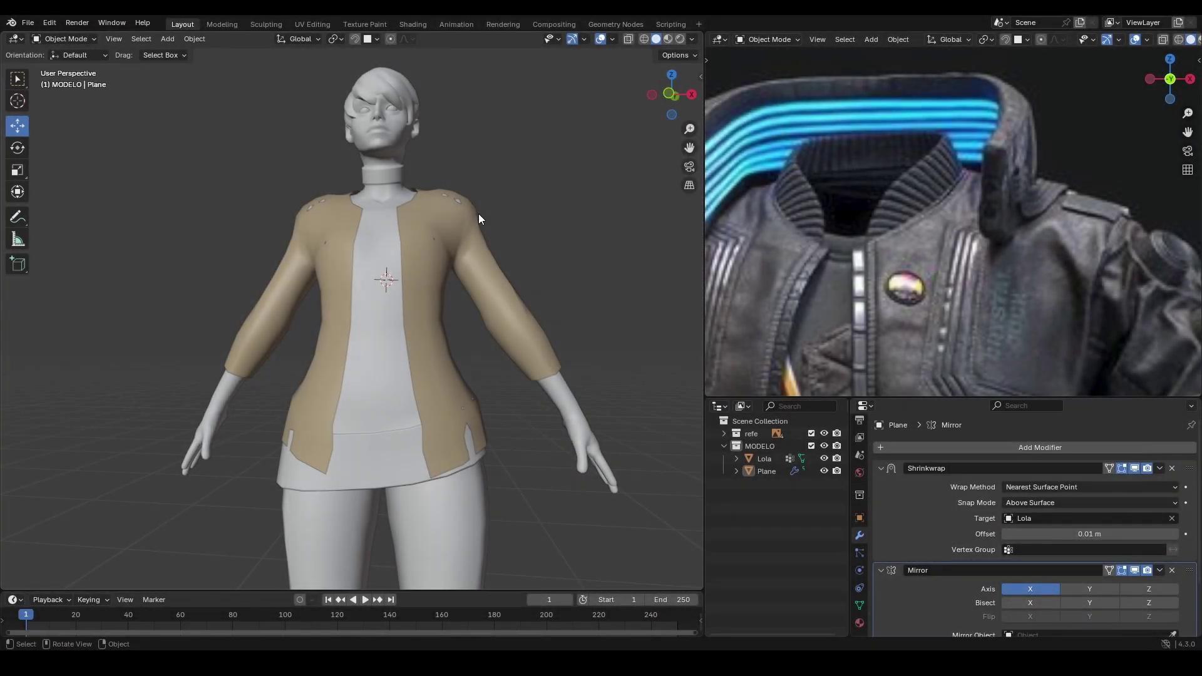
{"action": "middle_click_drag", "start_coordinate": [478, 216], "coordinate": [496, 225]}
{"action": "scroll", "coordinate": [883, 307], "scroll_direction": "down", "scroll_amount": 3}
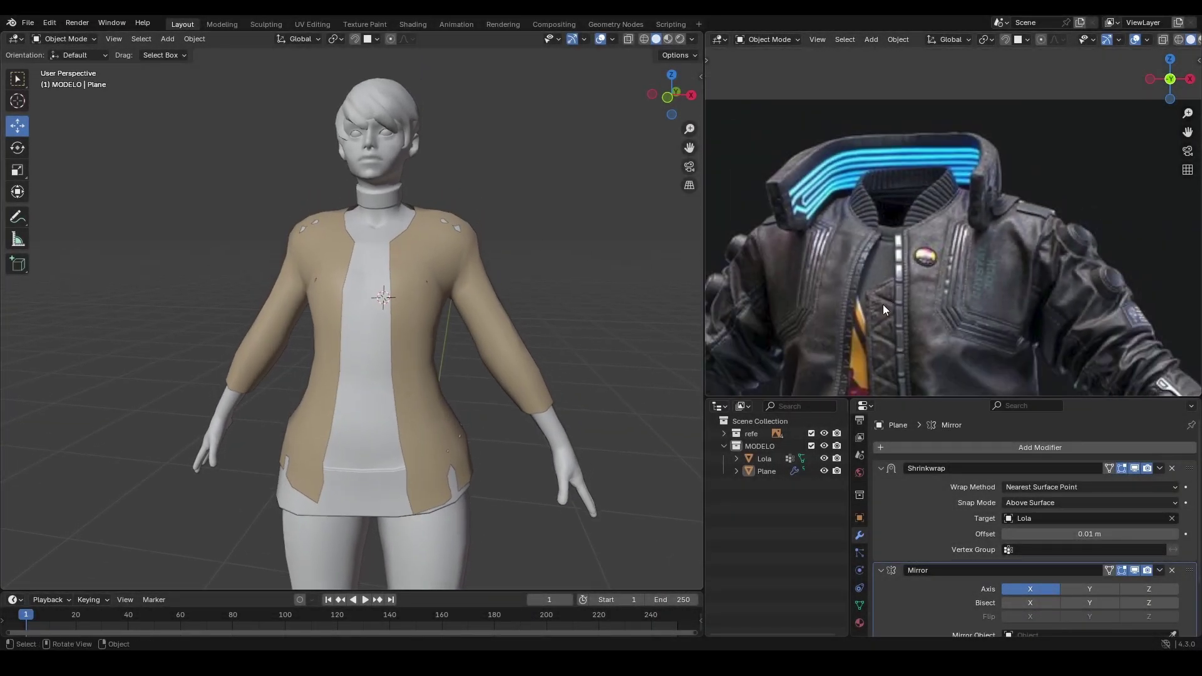
{"action": "scroll", "coordinate": [889, 265], "scroll_direction": "up", "scroll_amount": 2}
{"action": "scroll", "coordinate": [904, 242], "scroll_direction": "up", "scroll_amount": 2}
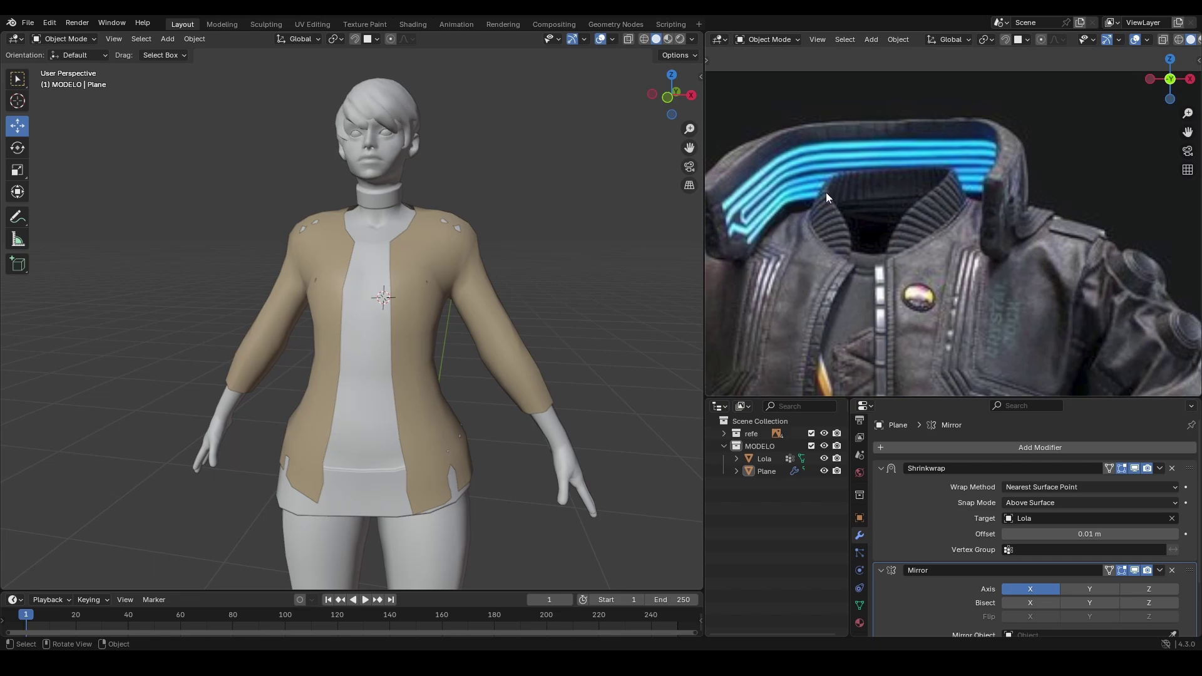
Study the reference jacket's chest, zipper and hem in the right viewport.
{"action": "middle_click_drag", "start_coordinate": [937, 242], "coordinate": [911, 136], "text": "shift"}
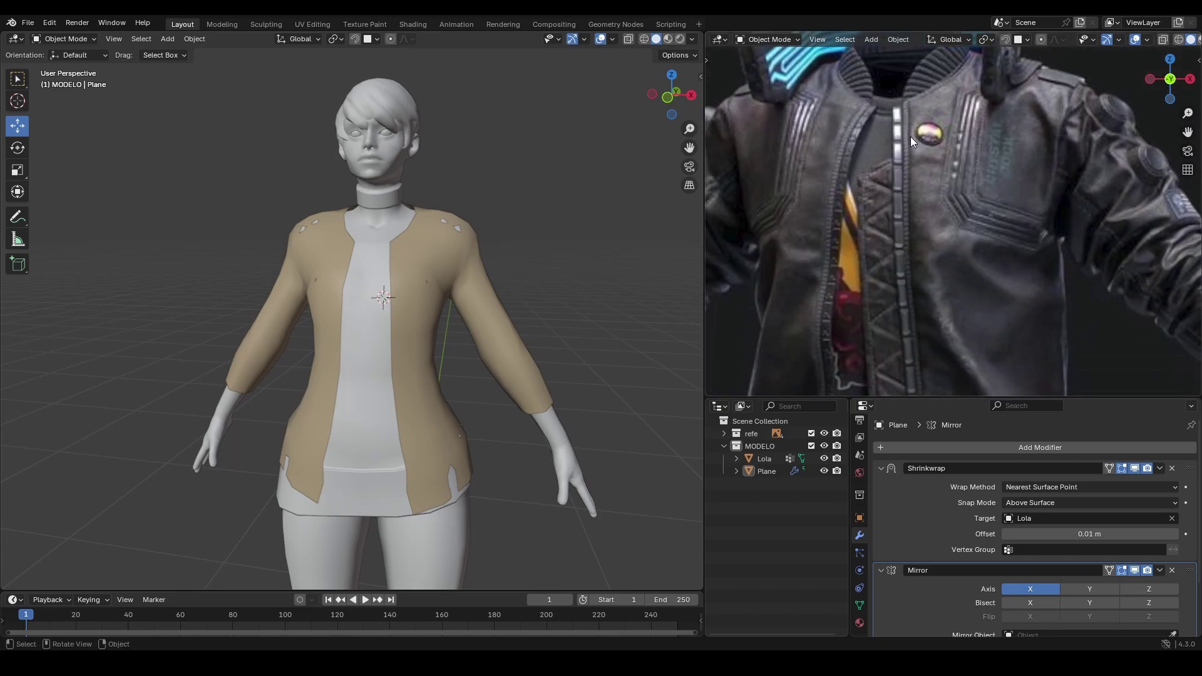
{"action": "scroll", "coordinate": [897, 298], "scroll_direction": "up", "scroll_amount": 2}
{"action": "middle_click_drag", "start_coordinate": [897, 299], "coordinate": [888, 176], "text": "shift"}
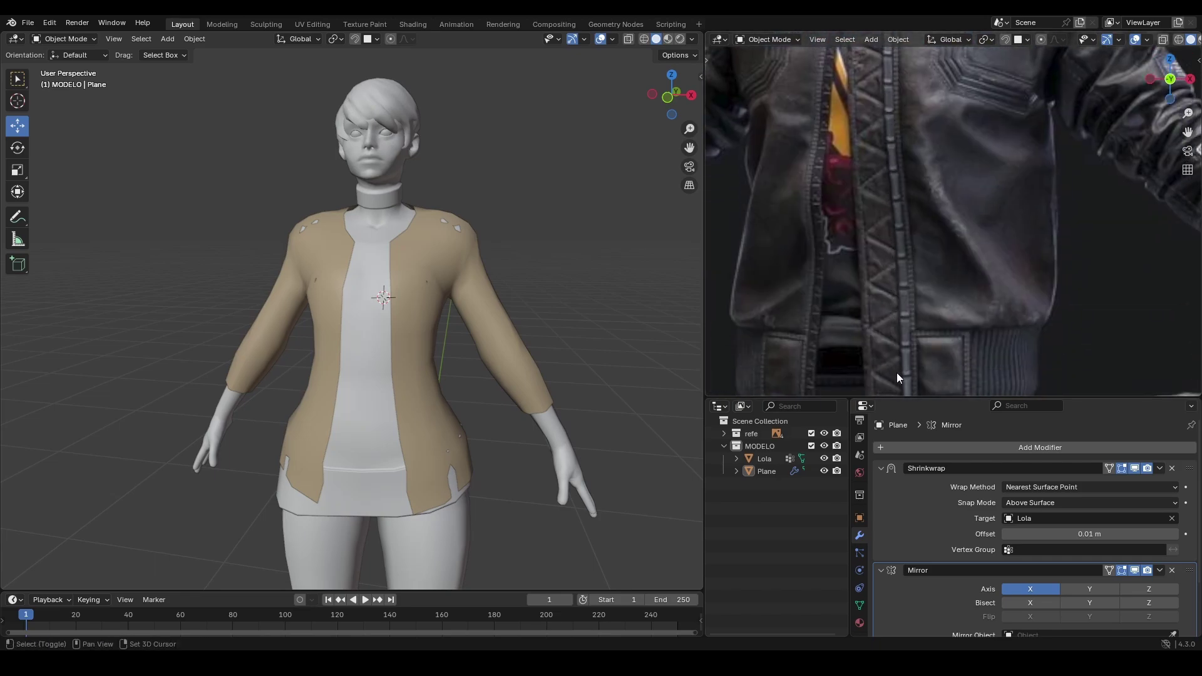
{"action": "middle_click_drag", "start_coordinate": [896, 373], "coordinate": [896, 312], "text": "shift"}
{"action": "scroll", "coordinate": [909, 322], "scroll_direction": "down", "scroll_amount": 2}
{"action": "scroll", "coordinate": [884, 95], "scroll_direction": "up", "scroll_amount": 2}
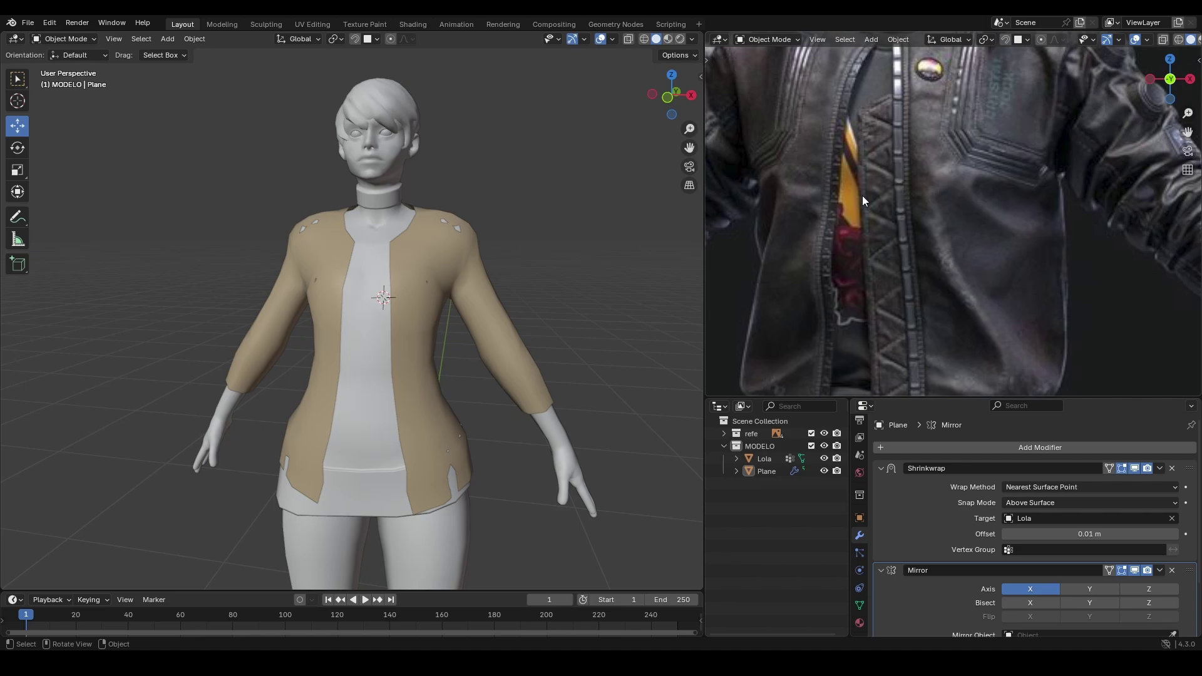
{"action": "scroll", "coordinate": [896, 184], "scroll_direction": "down", "scroll_amount": 3}
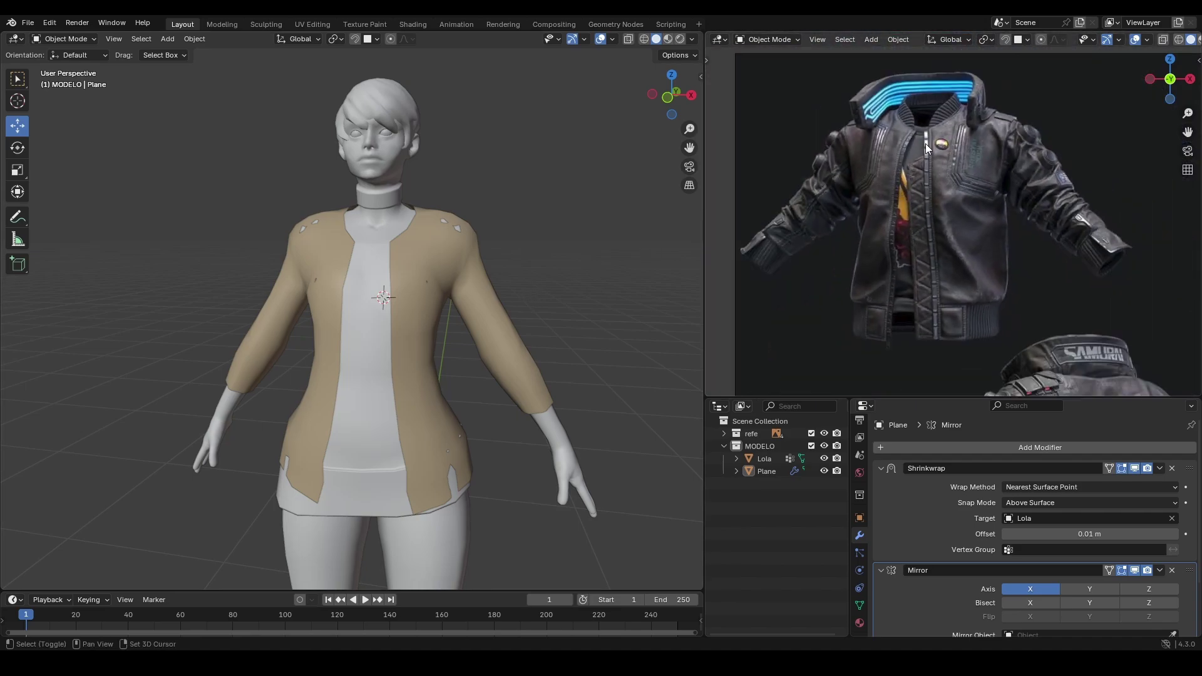
{"action": "scroll", "coordinate": [952, 204], "scroll_direction": "up", "scroll_amount": 3}
{"action": "middle_click_drag", "start_coordinate": [922, 159], "coordinate": [894, 178], "text": "shift"}
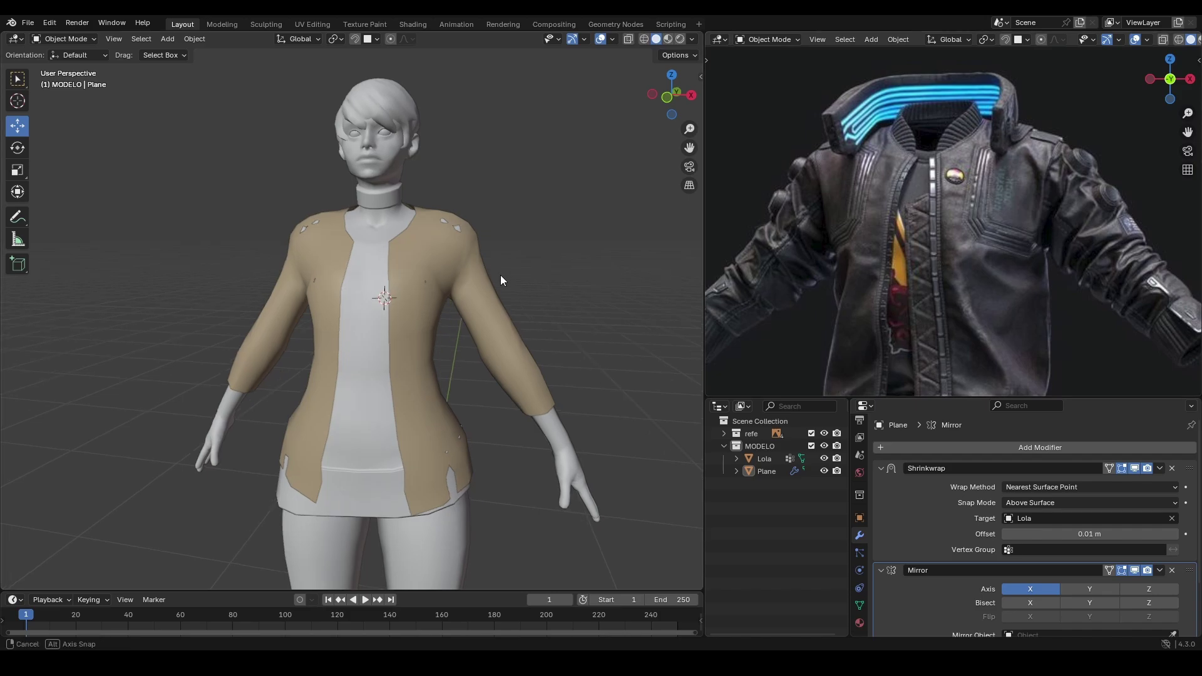
Compare the jacket shell's front and back against the reference badge and glowing collar.
{"action": "mouse_move", "coordinate": [501, 276]}
{"action": "middle_mouse_down"}
{"action": "mouse_move", "coordinate": [415, 276]}
{"action": "mouse_move", "coordinate": [581, 261]}
{"action": "mouse_move", "coordinate": [472, 275]}
{"action": "mouse_move", "coordinate": [535, 243]}
{"action": "middle_mouse_up"}
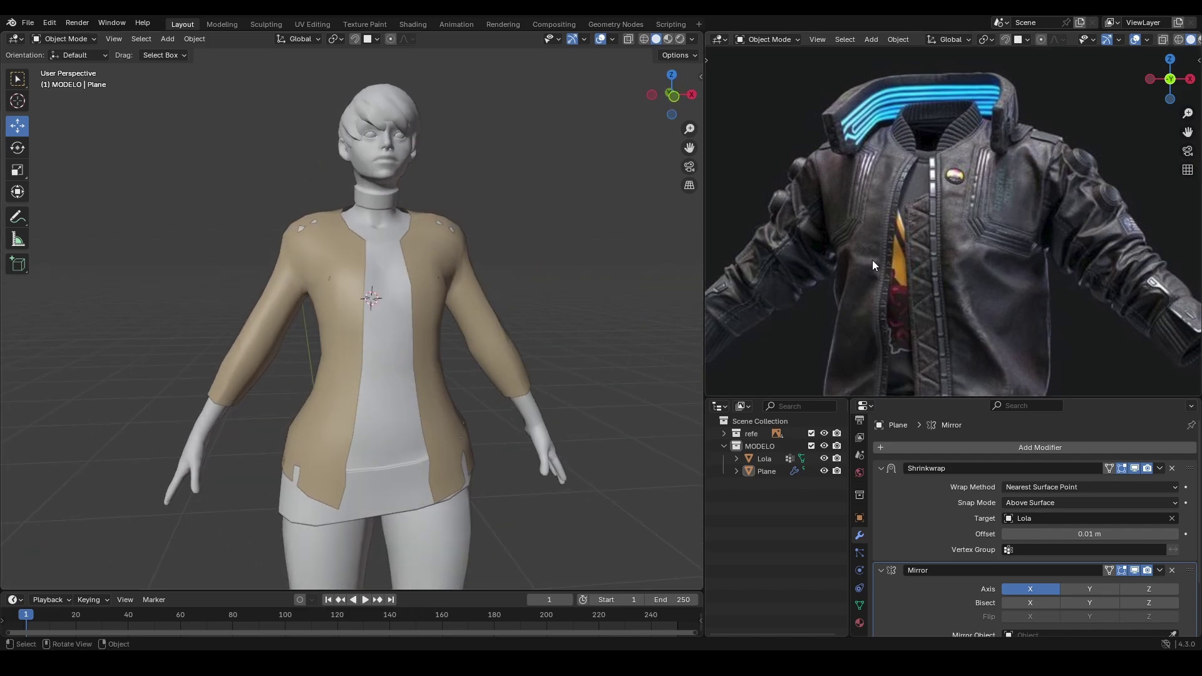
{"action": "scroll", "coordinate": [895, 258], "scroll_direction": "up", "scroll_amount": 1}
{"action": "middle_click_drag", "start_coordinate": [912, 257], "coordinate": [922, 173], "text": "shift"}
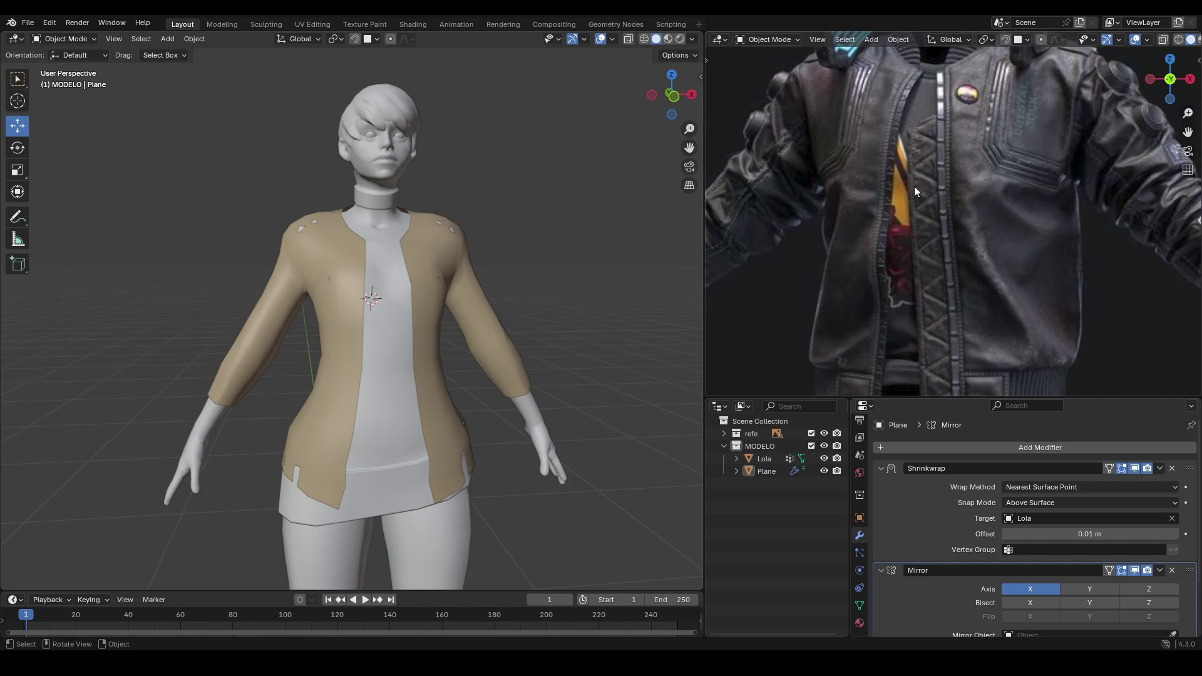
{"action": "middle_click_drag", "start_coordinate": [934, 111], "coordinate": [933, 215], "text": "shift"}
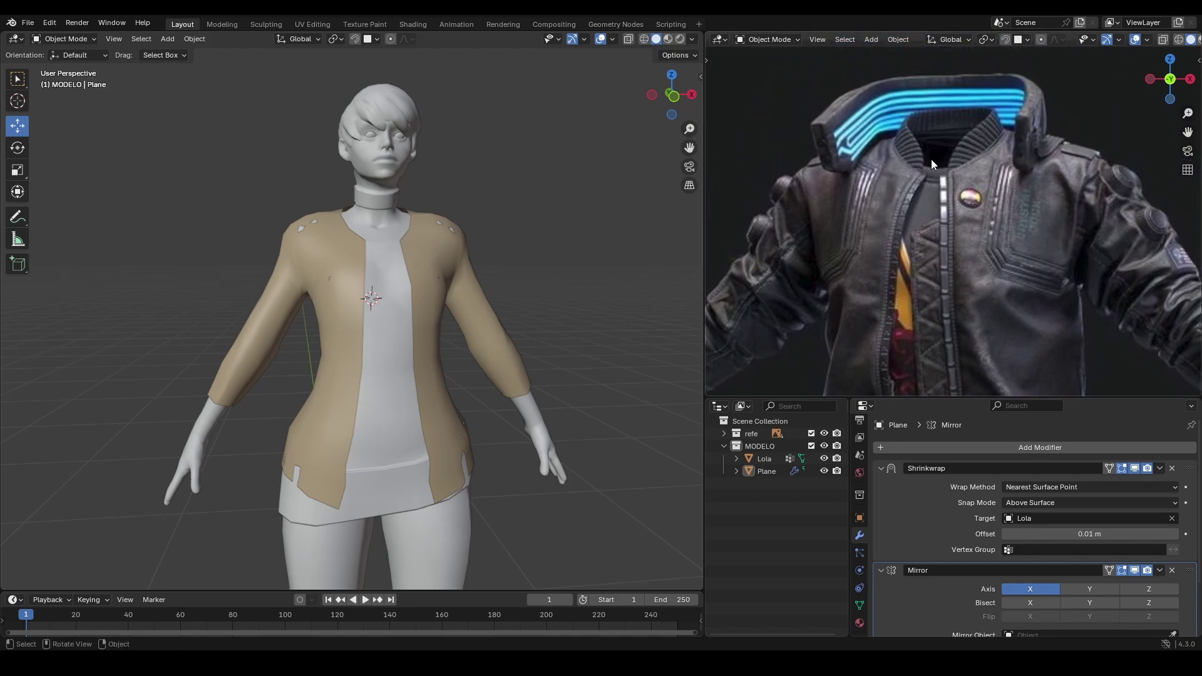
{"action": "mouse_move", "coordinate": [539, 291]}
{"action": "middle_mouse_down"}
{"action": "mouse_move", "coordinate": [424, 287]}
{"action": "mouse_move", "coordinate": [588, 280]}
{"action": "mouse_move", "coordinate": [482, 318]}
{"action": "mouse_move", "coordinate": [303, 291]}
{"action": "mouse_move", "coordinate": [433, 267]}
{"action": "middle_mouse_up"}
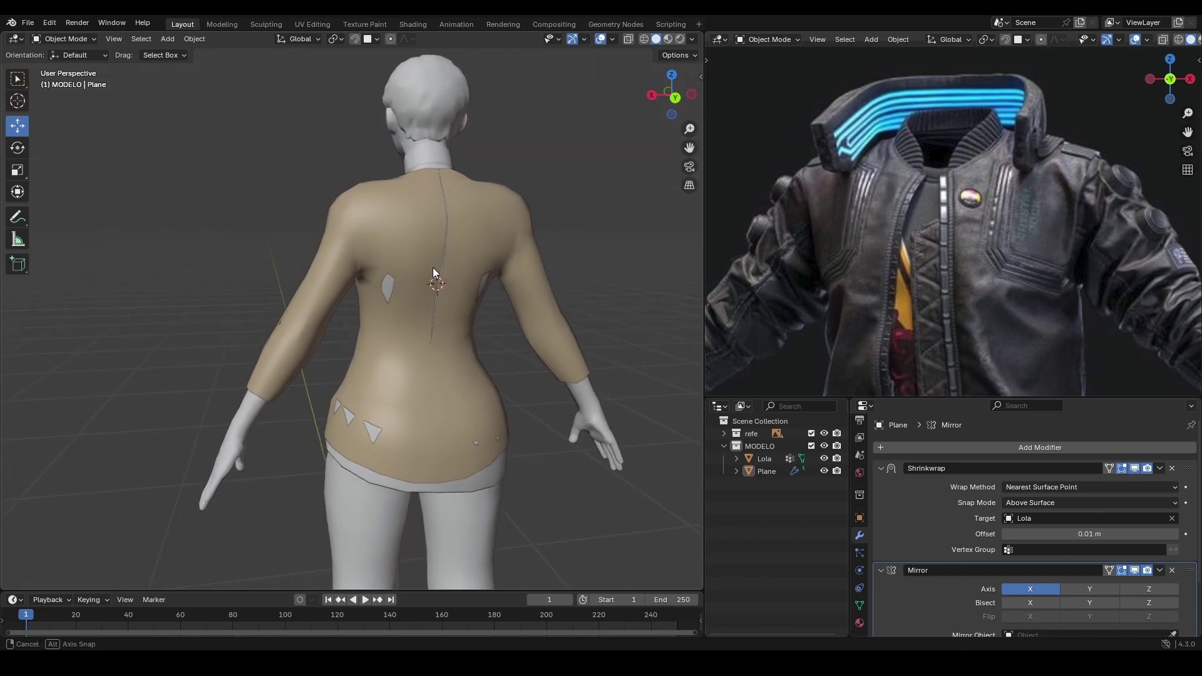
Hide Lola's body and inspect the jacket's back seam and front from several angles.
{"action": "scroll", "coordinate": [433, 268], "scroll_direction": "up", "scroll_amount": 2}
{"action": "left_click", "coordinate": [824, 459]}
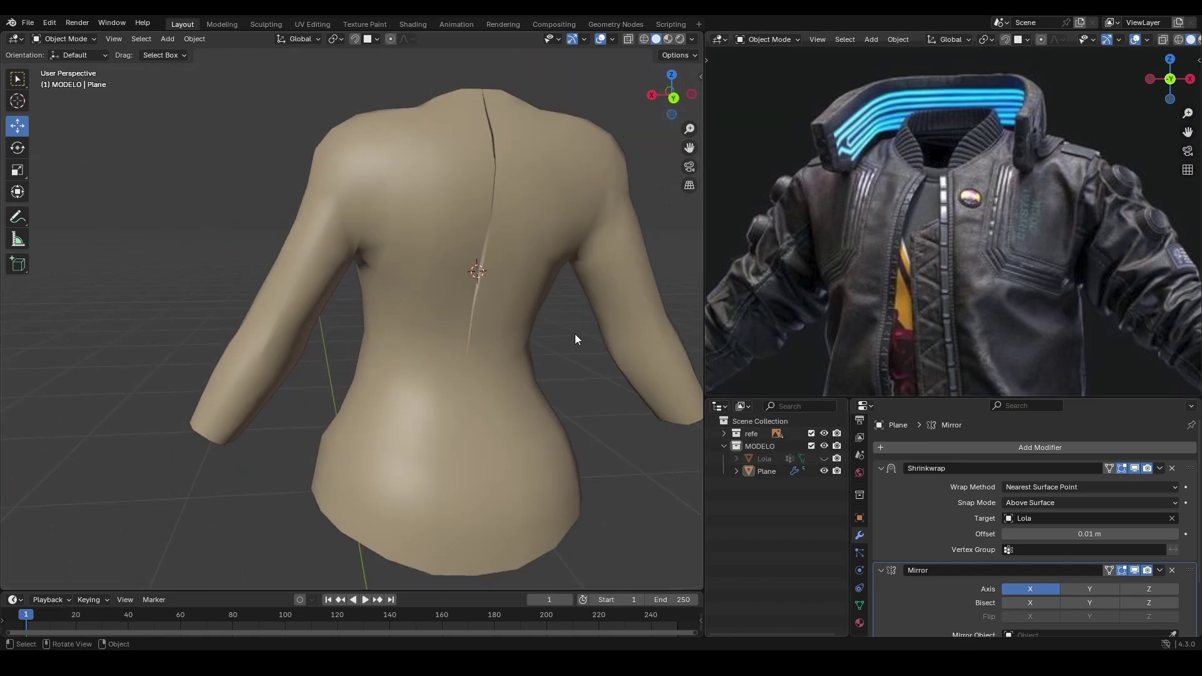
{"action": "middle_click_drag", "start_coordinate": [574, 333], "coordinate": [474, 110]}
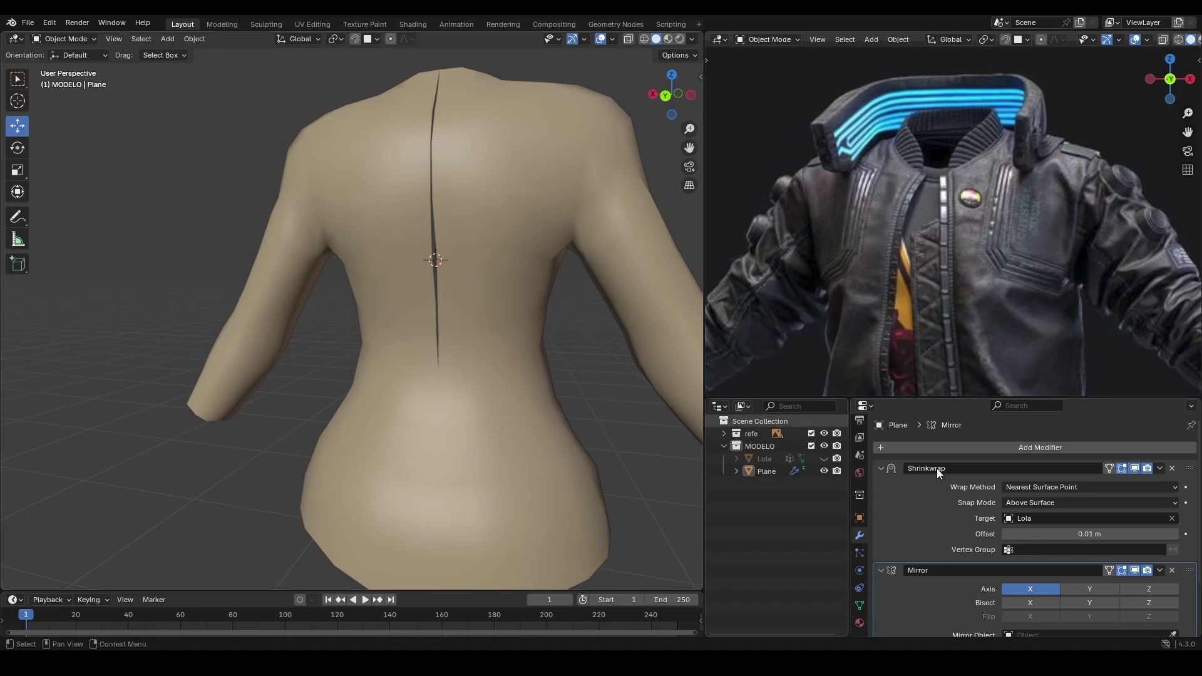
{"action": "scroll", "coordinate": [1015, 516], "scroll_direction": "down", "scroll_amount": 3}
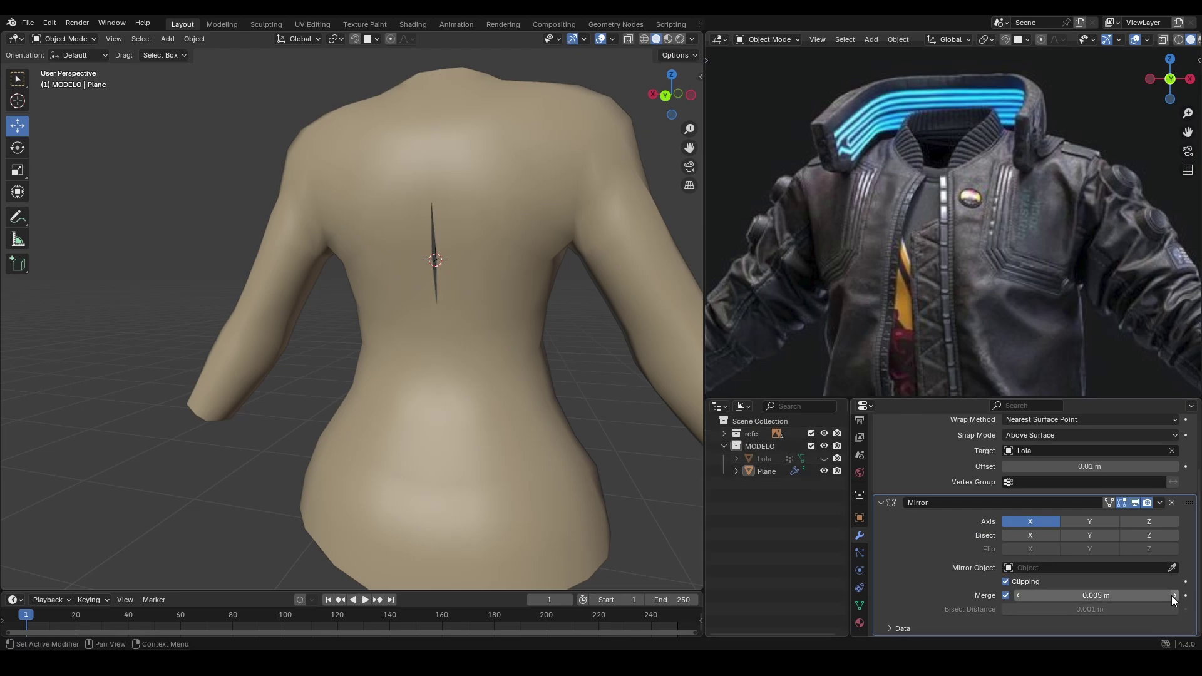
{"action": "mouse_move", "coordinate": [314, 261]}
{"action": "middle_mouse_down"}
{"action": "mouse_move", "coordinate": [446, 261]}
{"action": "mouse_move", "coordinate": [446, 242]}
{"action": "mouse_move", "coordinate": [494, 232]}
{"action": "mouse_move", "coordinate": [409, 278]}
{"action": "mouse_move", "coordinate": [446, 238]}
{"action": "middle_mouse_up"}
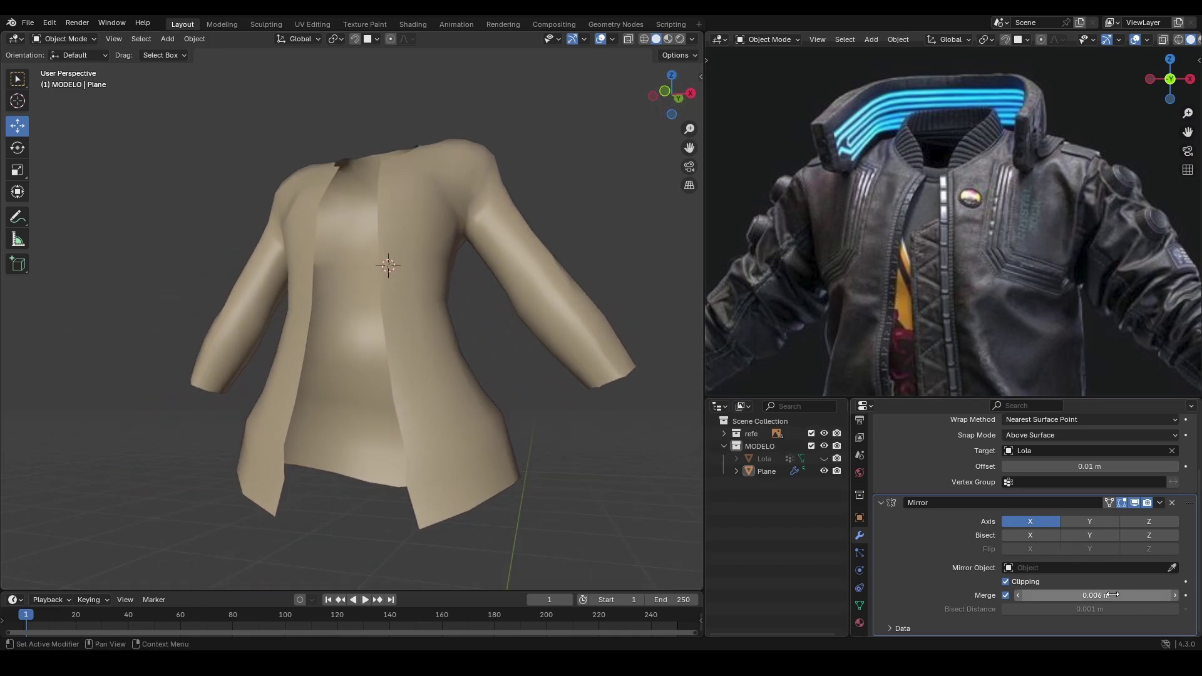
{"action": "mouse_move", "coordinate": [496, 313]}
{"action": "middle_mouse_down"}
{"action": "mouse_move", "coordinate": [519, 260]}
{"action": "mouse_move", "coordinate": [413, 268]}
{"action": "mouse_move", "coordinate": [358, 217]}
{"action": "mouse_move", "coordinate": [437, 222]}
{"action": "mouse_move", "coordinate": [223, 212]}
{"action": "mouse_move", "coordinate": [308, 196]}
{"action": "mouse_move", "coordinate": [187, 180]}
{"action": "mouse_move", "coordinate": [491, 186]}
{"action": "mouse_move", "coordinate": [378, 164]}
{"action": "mouse_move", "coordinate": [468, 181]}
{"action": "middle_mouse_up"}
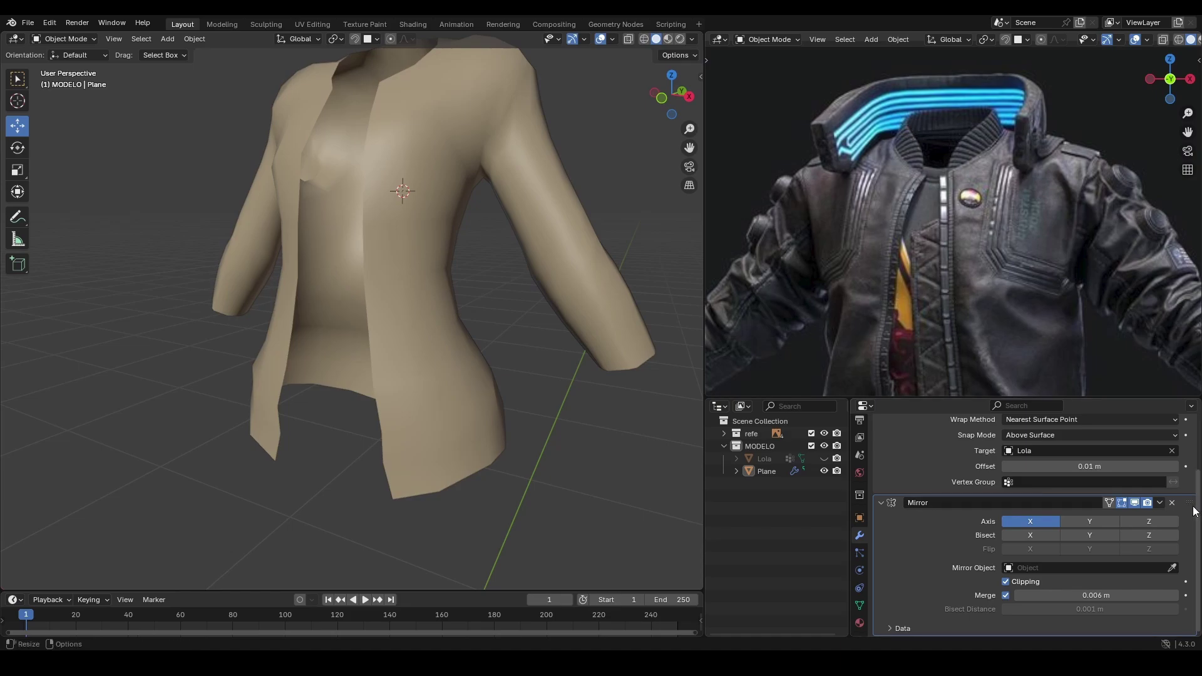
{"action": "scroll", "coordinate": [988, 526], "scroll_direction": "up", "scroll_amount": 3}
Apply the Mirror and Shrinkwrap modifiers to the jacket.
{"action": "left_click", "coordinate": [1159, 571]}
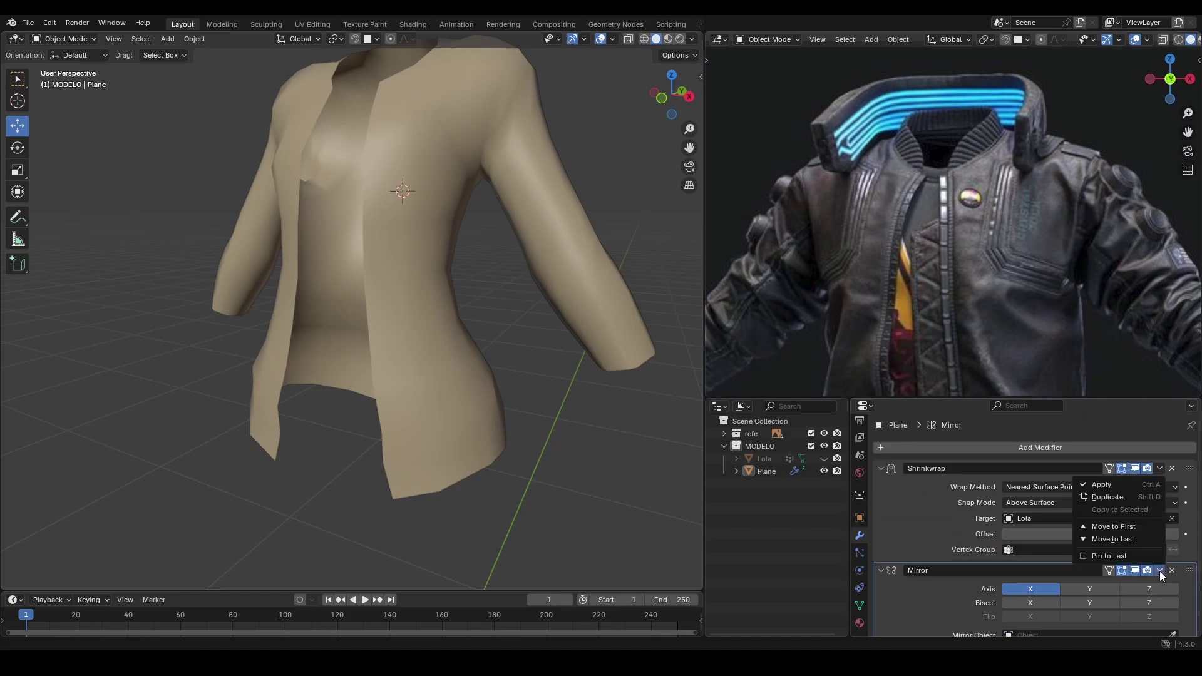
{"action": "left_click", "coordinate": [1095, 493]}
{"action": "middle_click_drag", "start_coordinate": [395, 346], "coordinate": [540, 333]}
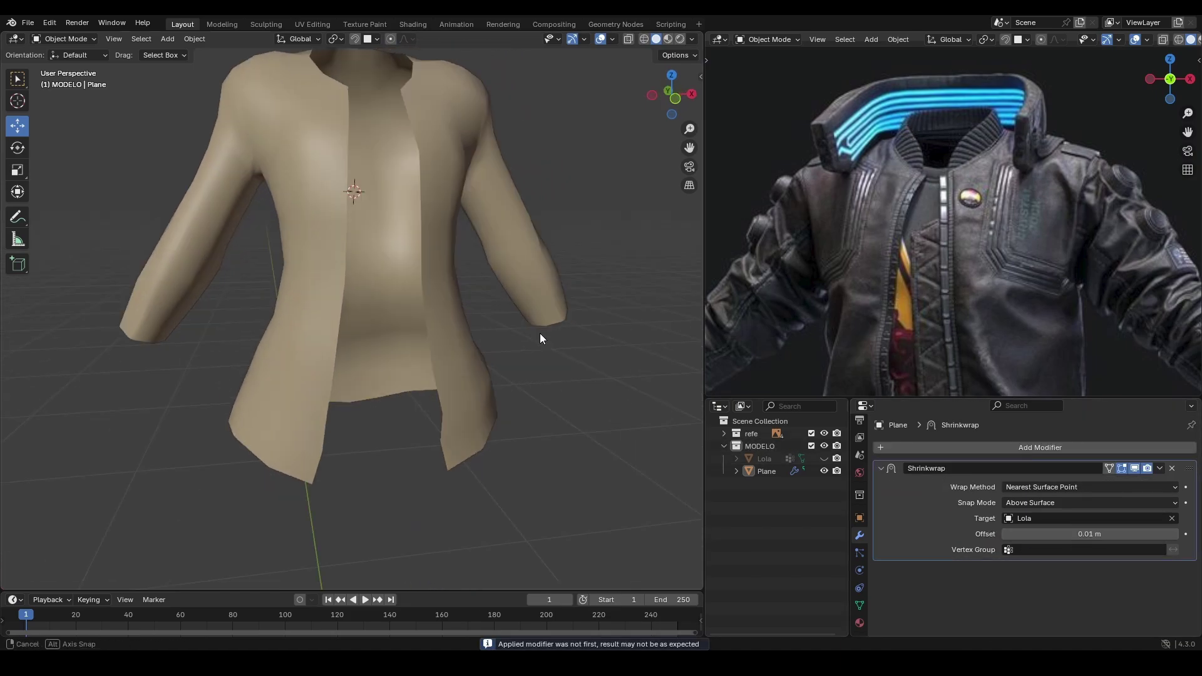
{"action": "scroll", "coordinate": [540, 333], "scroll_direction": "up", "scroll_amount": 2}
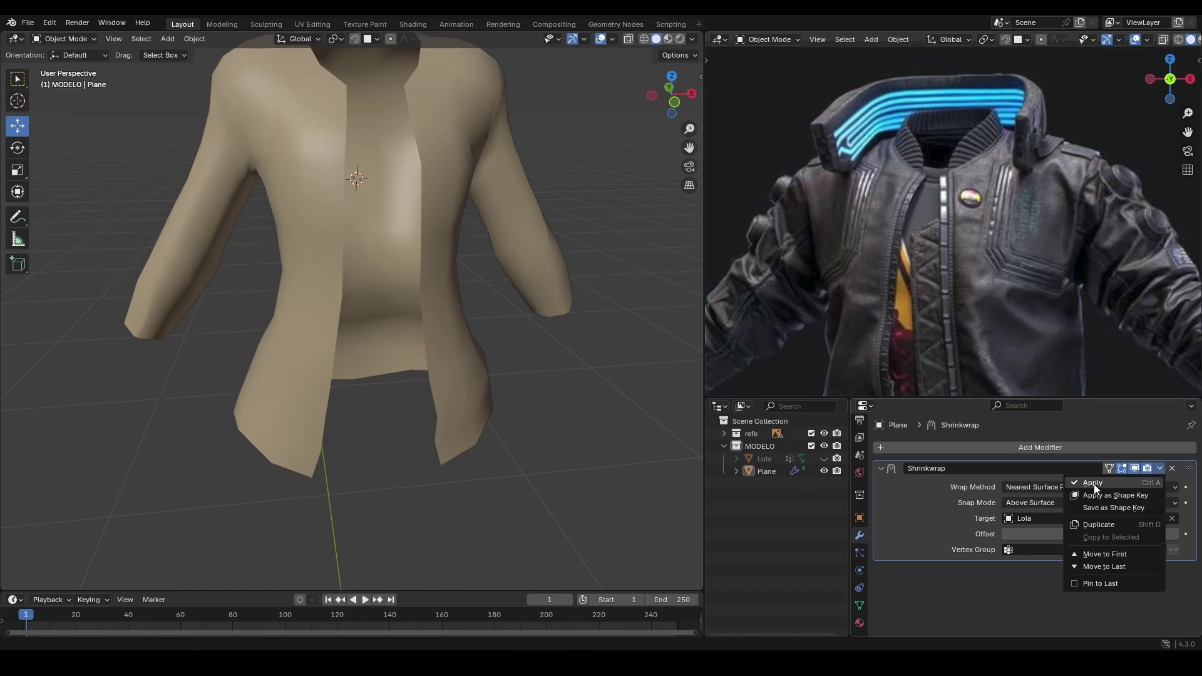
{"action": "left_click", "coordinate": [1094, 483]}
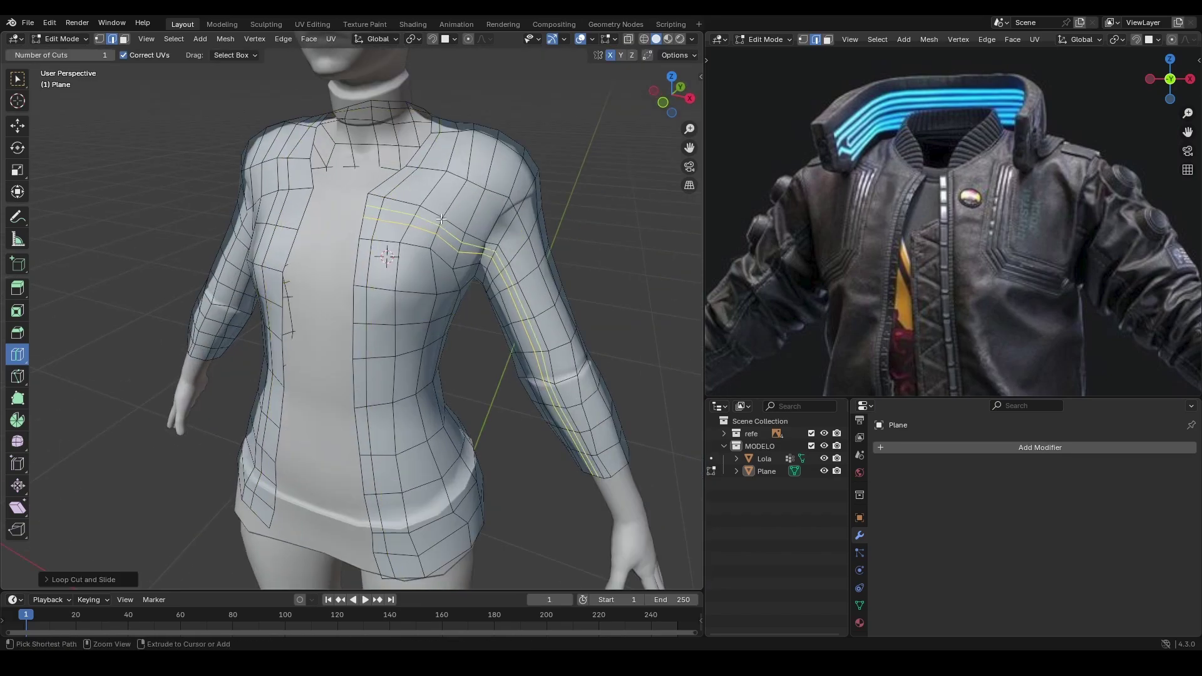
Extrude the neckline edges, then return to Object Mode with the jacket Plane selected.
{"action": "scroll", "coordinate": [354, 337], "scroll_direction": "up", "scroll_amount": 5}
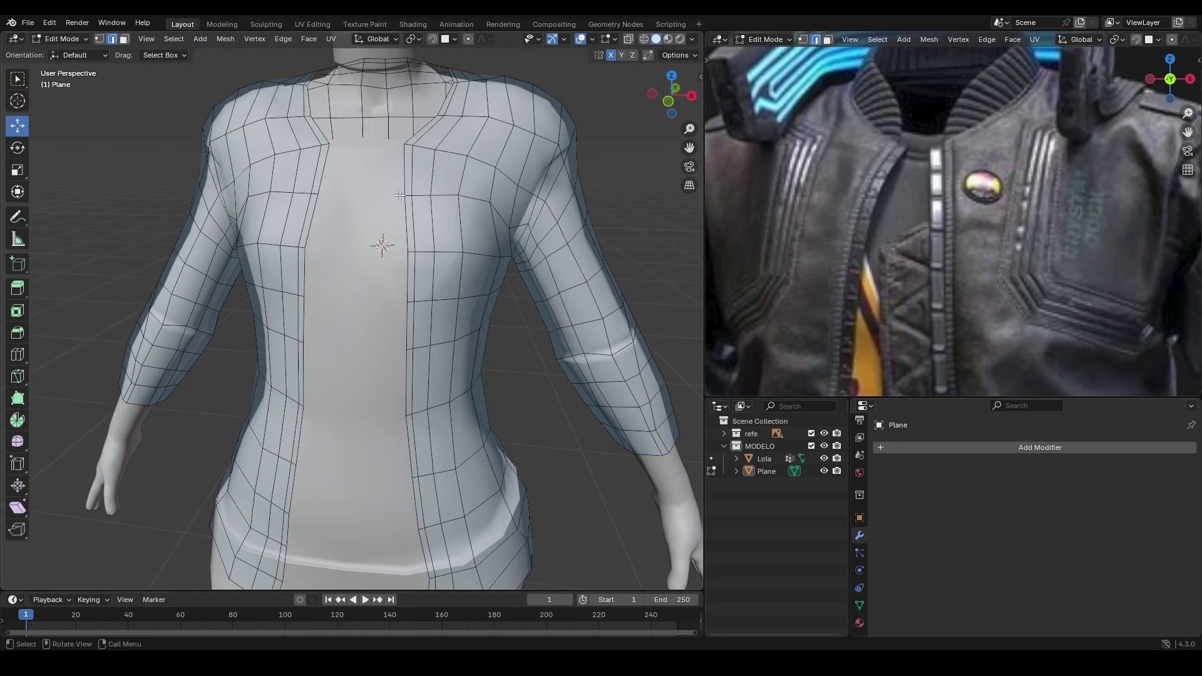
{"action": "key", "text": "e"}
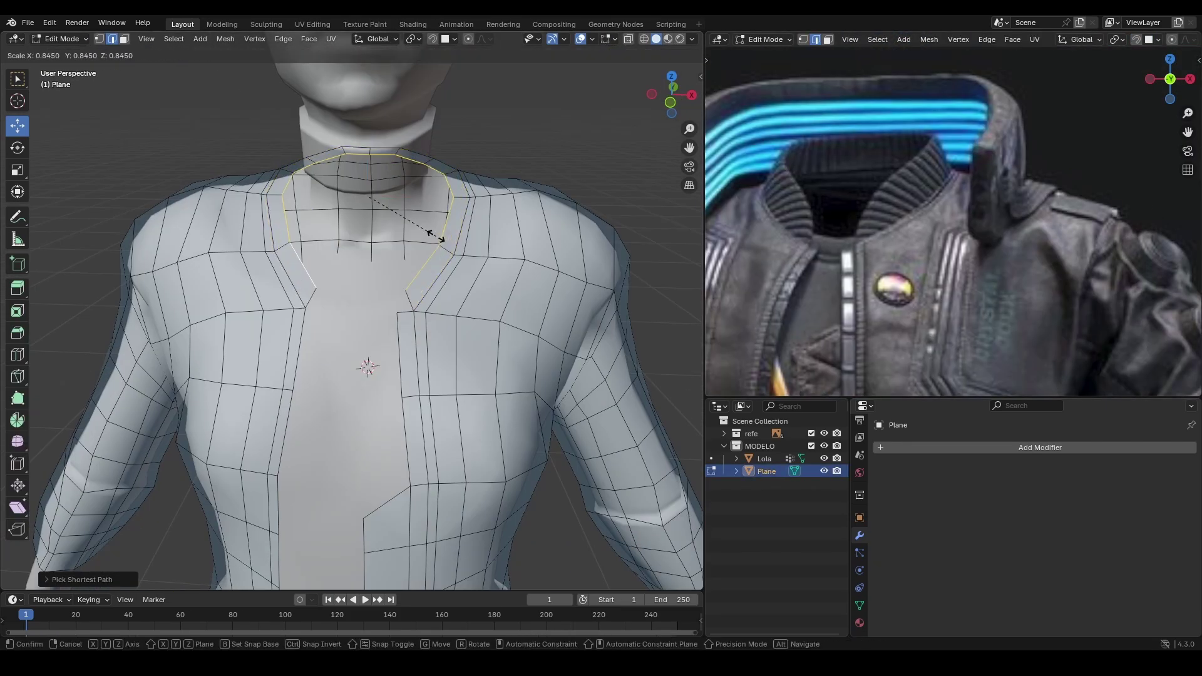
{"action": "key", "text": "Tab"}
{"action": "middle_click_drag", "start_coordinate": [439, 201], "coordinate": [492, 199]}
{"action": "scroll", "coordinate": [492, 199], "scroll_direction": "down", "scroll_amount": 5}
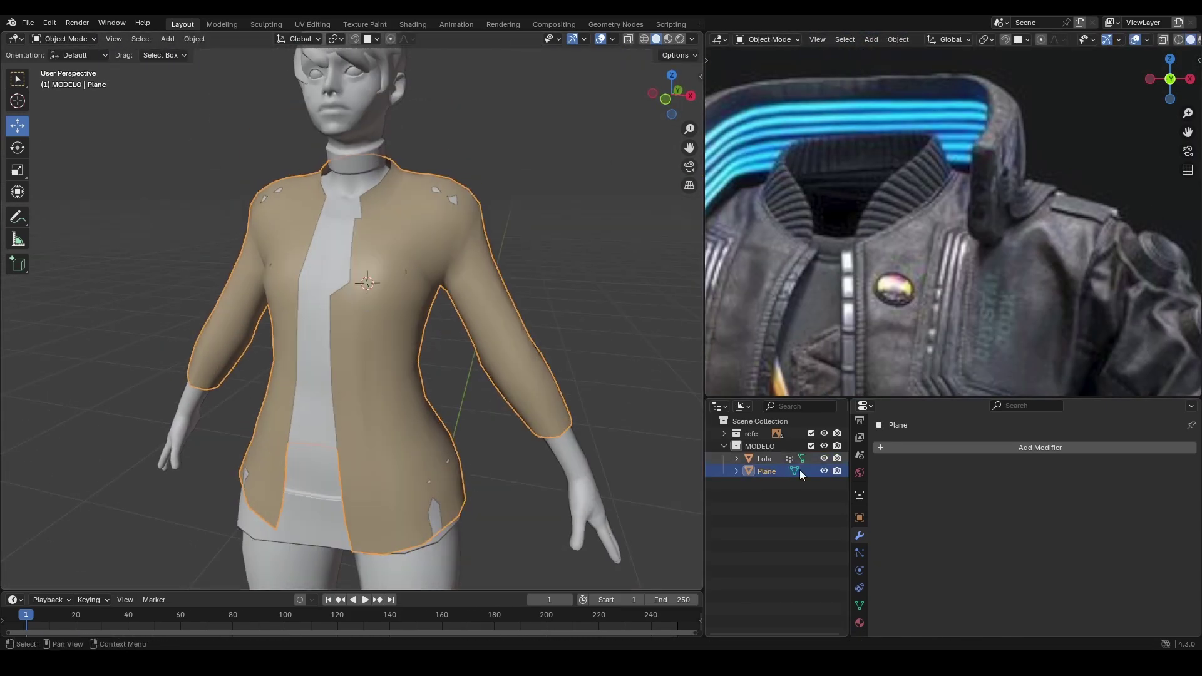
{"action": "left_click", "coordinate": [1040, 447]}
Replace the jacket's Subdivision modifier with a Multiresolution modifier.
{"action": "left_click", "coordinate": [976, 479]}
{"action": "mouse_move", "coordinate": [282, 279]}
{"action": "middle_mouse_down"}
{"action": "mouse_move", "coordinate": [494, 306]}
{"action": "mouse_move", "coordinate": [528, 291]}
{"action": "mouse_move", "coordinate": [395, 141]}
{"action": "mouse_move", "coordinate": [443, 250]}
{"action": "mouse_move", "coordinate": [173, 281]}
{"action": "mouse_move", "coordinate": [385, 238]}
{"action": "mouse_move", "coordinate": [494, 275]}
{"action": "middle_mouse_up"}
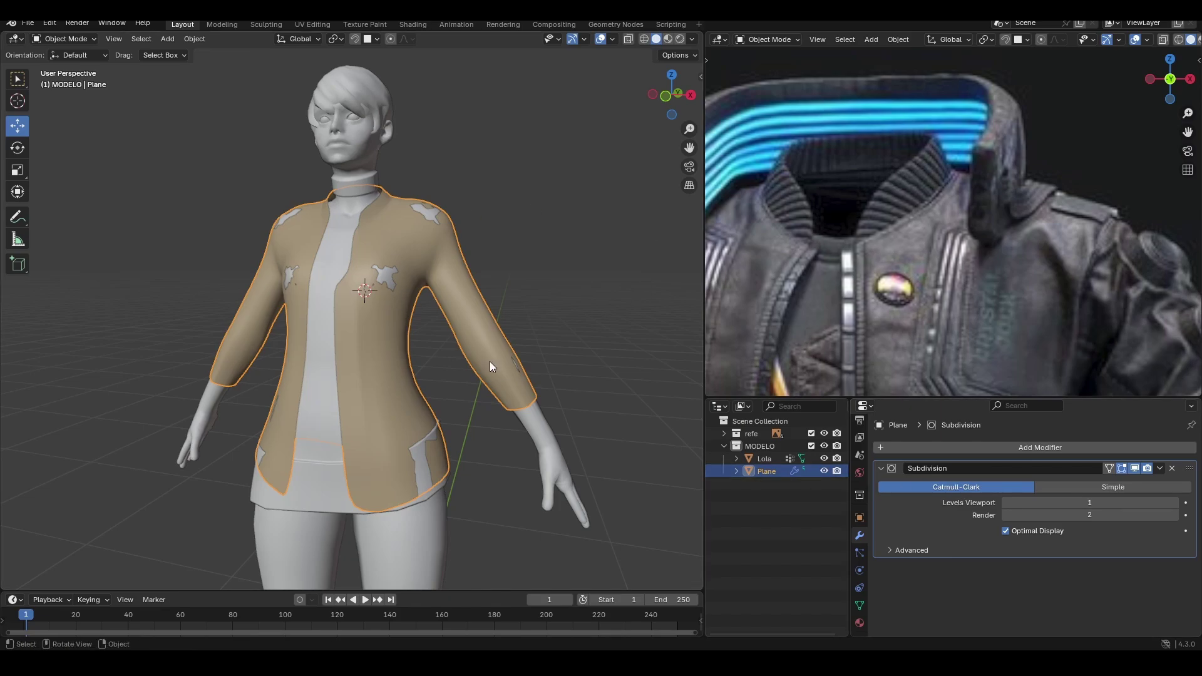
{"action": "left_click", "coordinate": [1172, 469]}
{"action": "left_click", "coordinate": [979, 448]}
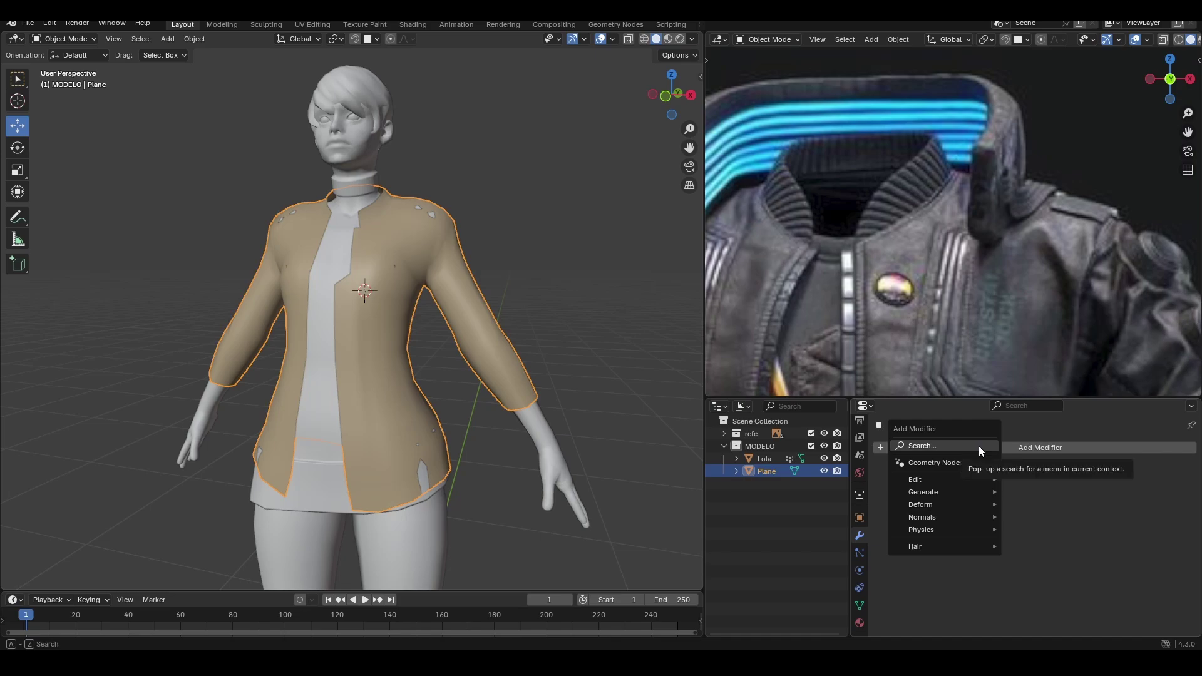
{"action": "type", "text": "m"}
{"action": "left_click", "coordinate": [969, 481]}
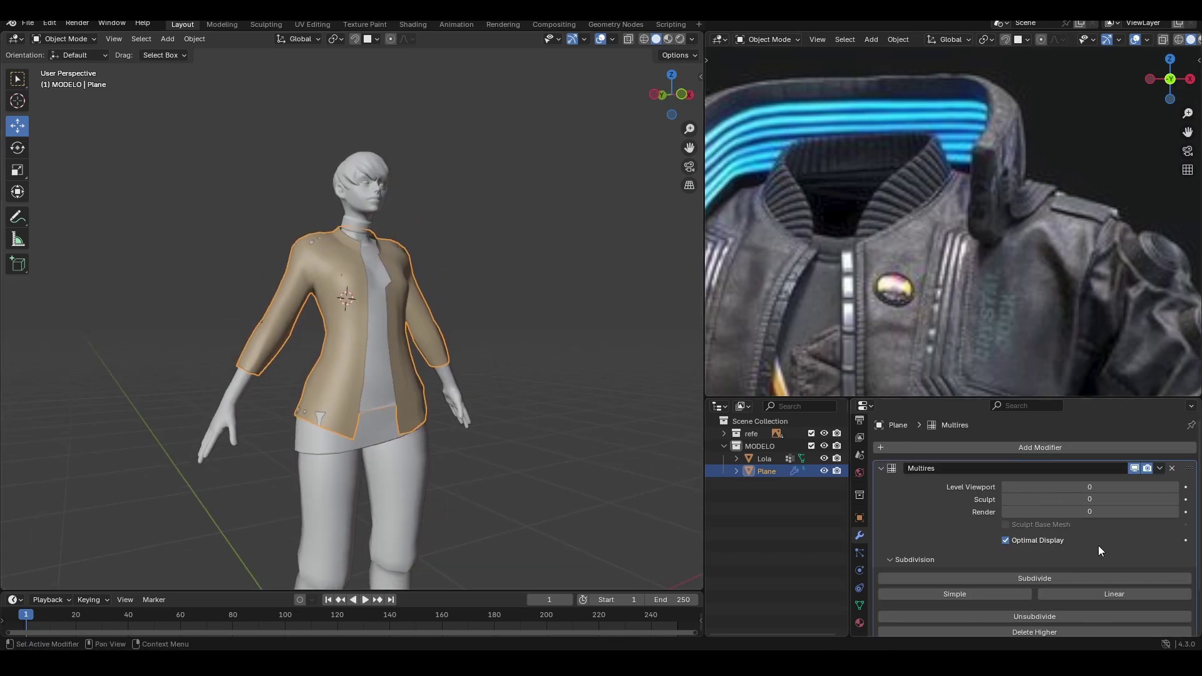
Cut a vertical edge loop down the jacket front in Edit Mode.
{"action": "scroll", "coordinate": [519, 325], "scroll_direction": "up", "scroll_amount": 3}
{"action": "mouse_move", "coordinate": [482, 243]}
{"action": "middle_mouse_down"}
{"action": "mouse_move", "coordinate": [263, 271]}
{"action": "mouse_move", "coordinate": [429, 279]}
{"action": "middle_mouse_up"}
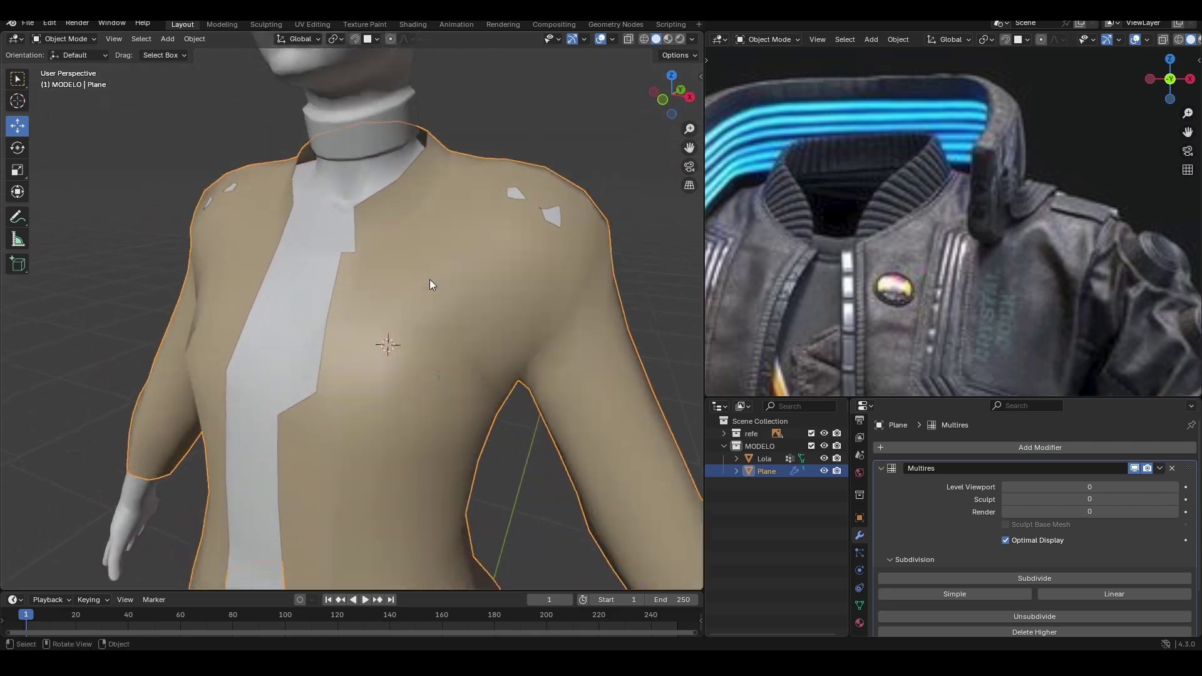
{"action": "key", "text": "Tab"}
{"action": "scroll", "coordinate": [447, 239], "scroll_direction": "up", "scroll_amount": 2}
{"action": "left_click", "coordinate": [17, 355]}
{"action": "scroll", "coordinate": [432, 260], "scroll_direction": "down", "scroll_amount": 4}
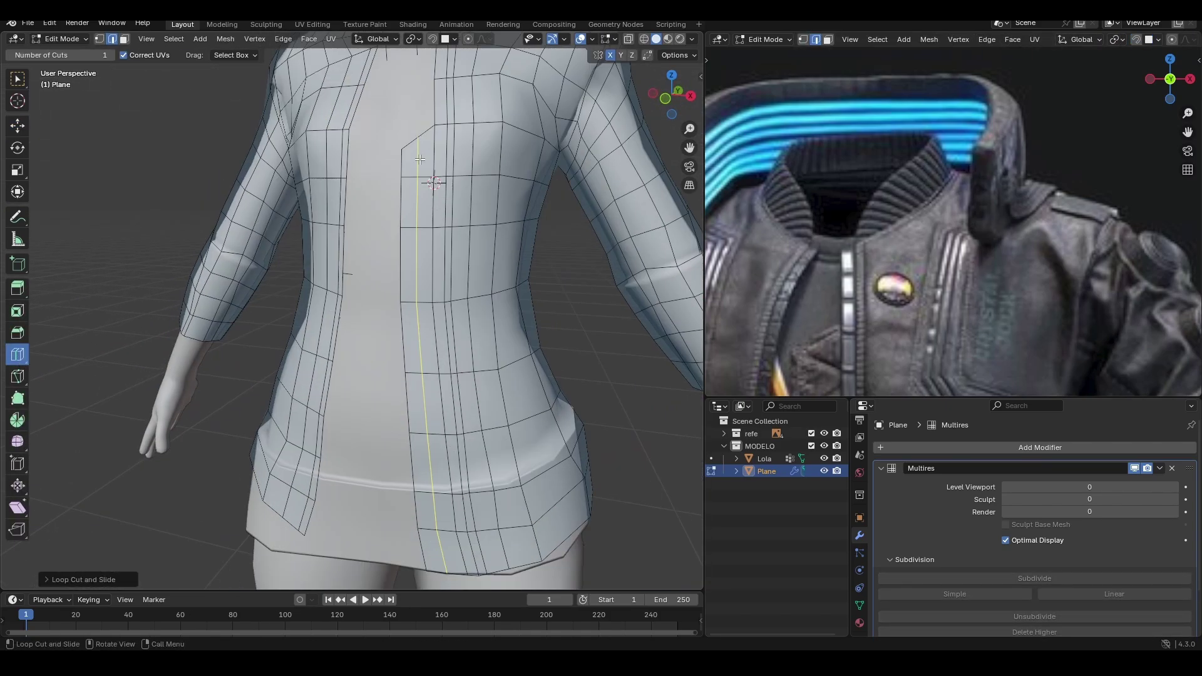
{"action": "mouse_move", "coordinate": [597, 307]}
{"action": "middle_mouse_down"}
{"action": "mouse_move", "coordinate": [396, 253]}
{"action": "mouse_move", "coordinate": [194, 167]}
{"action": "middle_mouse_up"}
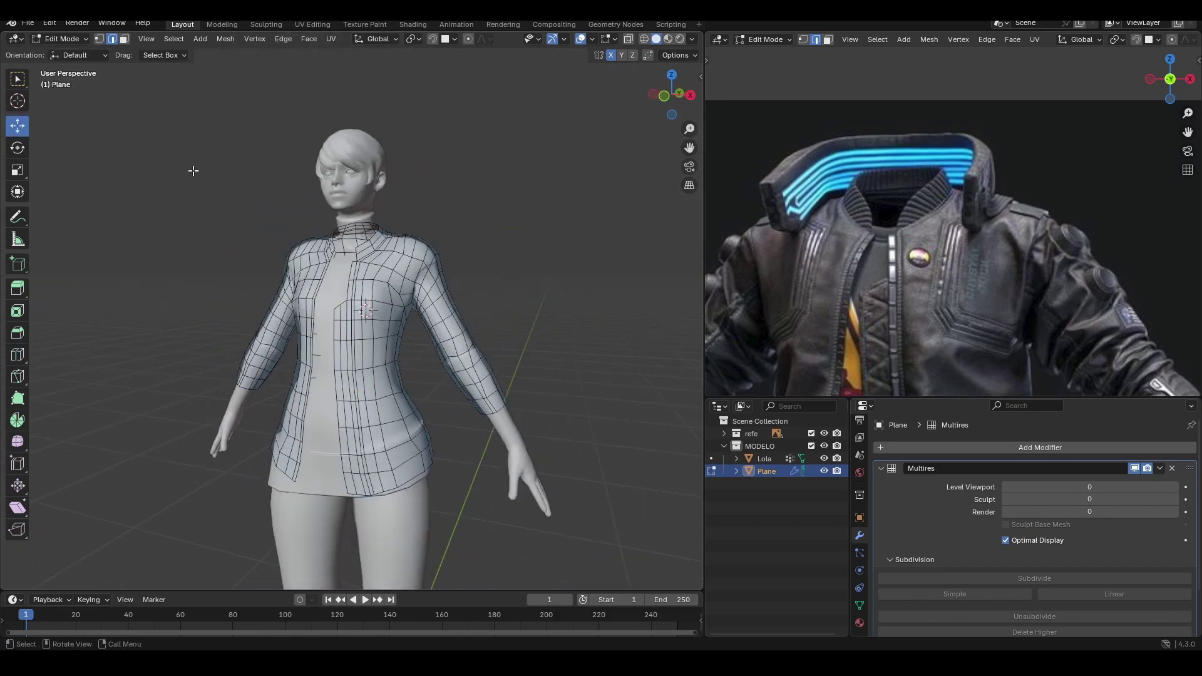
Back in Object Mode, subdivide the Multires modifier up to level 3.
{"action": "scroll", "coordinate": [502, 152], "scroll_direction": "up", "scroll_amount": 3}
{"action": "key", "text": "Tab"}
{"action": "scroll", "coordinate": [1038, 569], "scroll_direction": "down", "scroll_amount": 1}
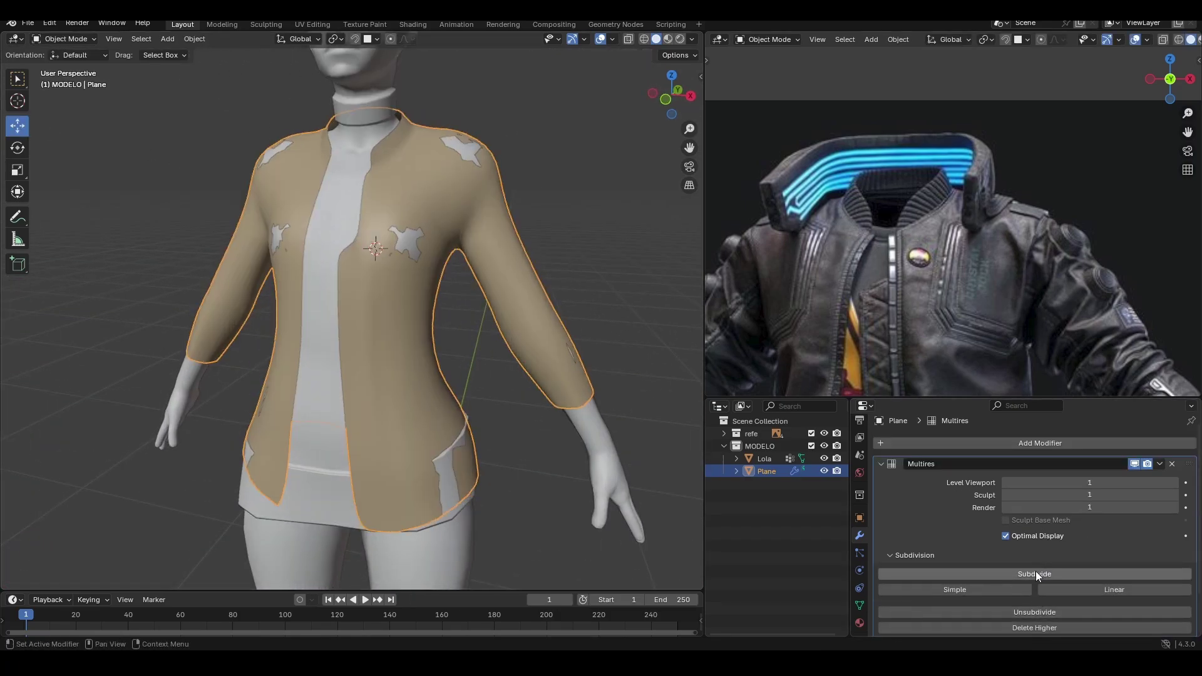
{"action": "left_click", "coordinate": [1035, 574]}
{"action": "scroll", "coordinate": [462, 194], "scroll_direction": "up", "scroll_amount": 2}
Put the jacket in Sculpt Mode, framing the whole figure and reference jacket.
{"action": "left_click", "coordinate": [62, 39]}
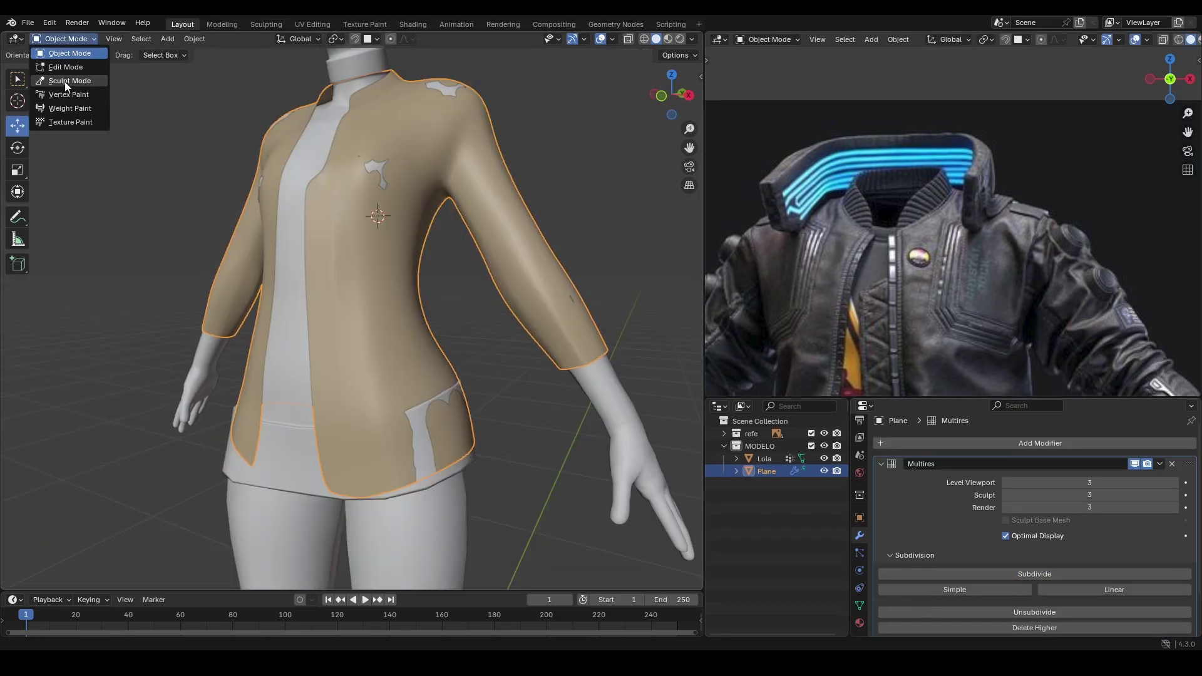
{"action": "left_click", "coordinate": [65, 80]}
{"action": "scroll", "coordinate": [201, 121], "scroll_direction": "down", "scroll_amount": 2}
{"action": "middle_click_drag", "start_coordinate": [201, 121], "coordinate": [261, 548], "text": "shift"}
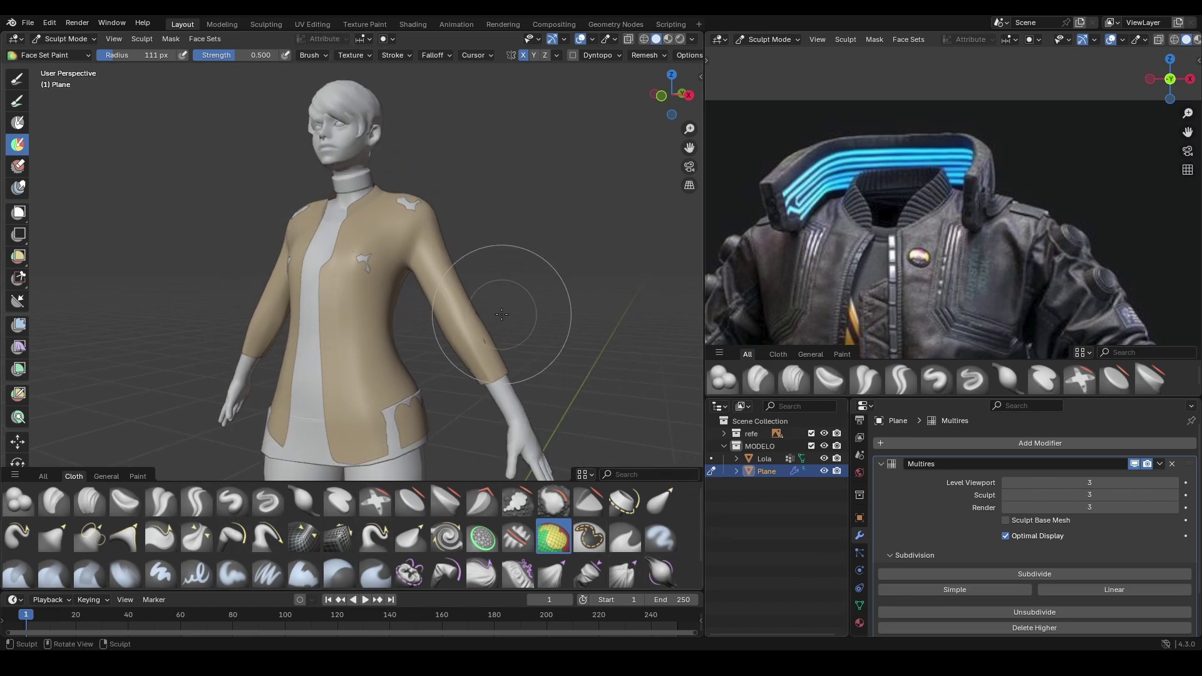
{"action": "middle_click_drag", "start_coordinate": [501, 314], "coordinate": [522, 309]}
{"action": "middle_click_drag", "start_coordinate": [980, 311], "coordinate": [985, 176], "text": "shift"}
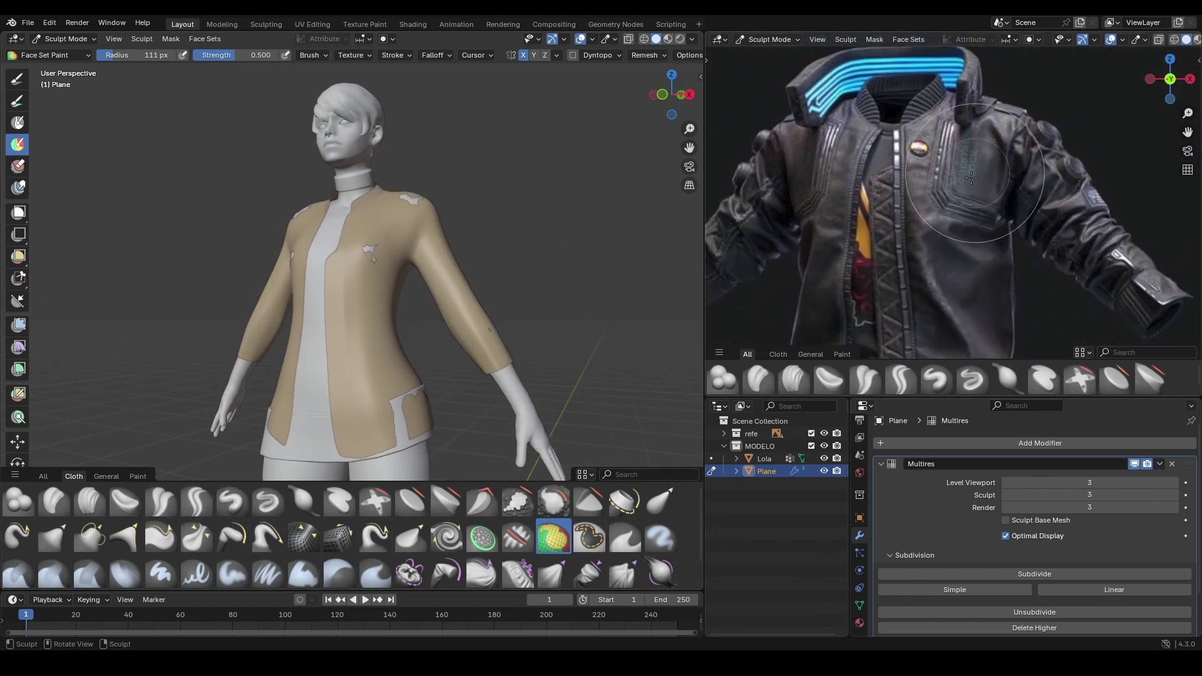
{"action": "scroll", "coordinate": [985, 176], "scroll_direction": "down", "scroll_amount": 2}
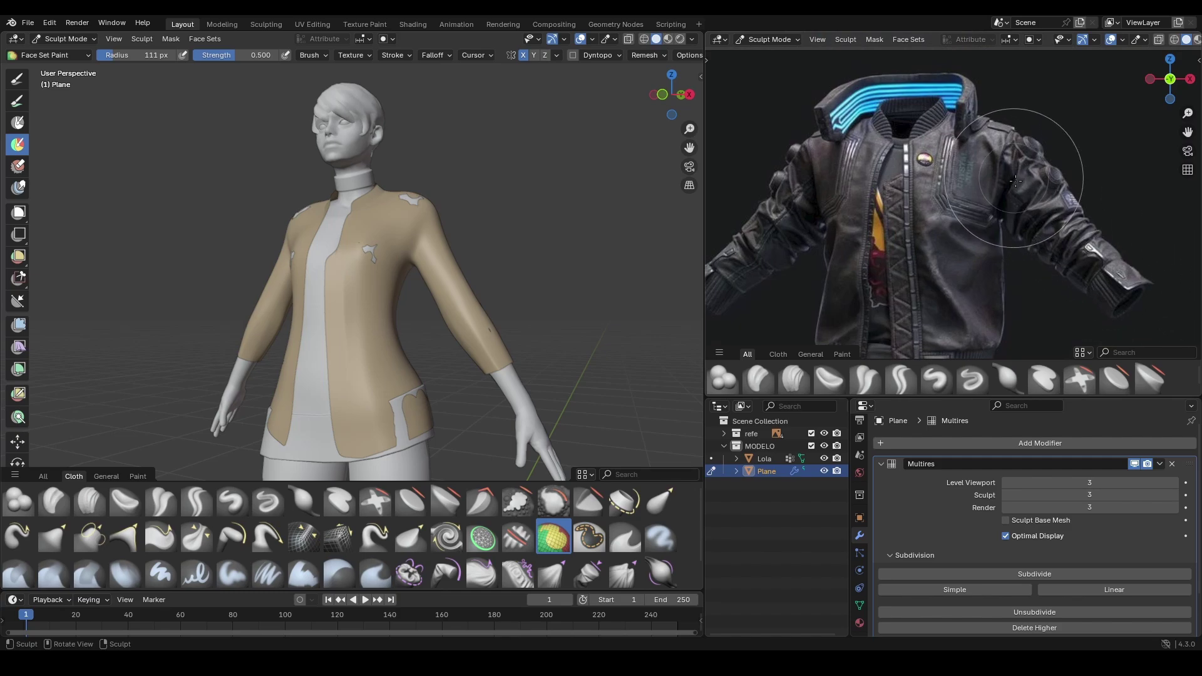
Shrink the brush radius to 86 px over the jacket's upper body.
{"action": "mouse_move", "coordinate": [519, 279]}
{"action": "middle_mouse_down", "text": "shift"}
{"action": "mouse_move", "coordinate": [484, 225]}
{"action": "mouse_move", "coordinate": [509, 243]}
{"action": "middle_mouse_up", "text": "shift"}
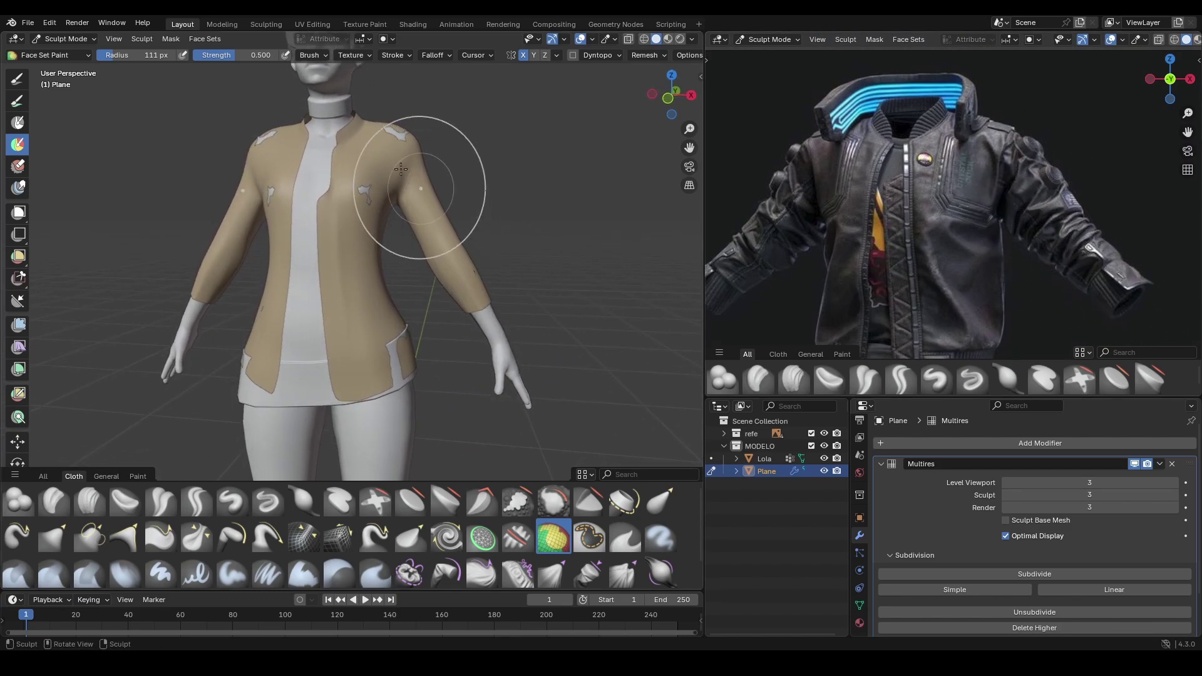
{"action": "scroll", "coordinate": [465, 290], "scroll_direction": "up", "scroll_amount": 2}
{"action": "key", "text": "f"}
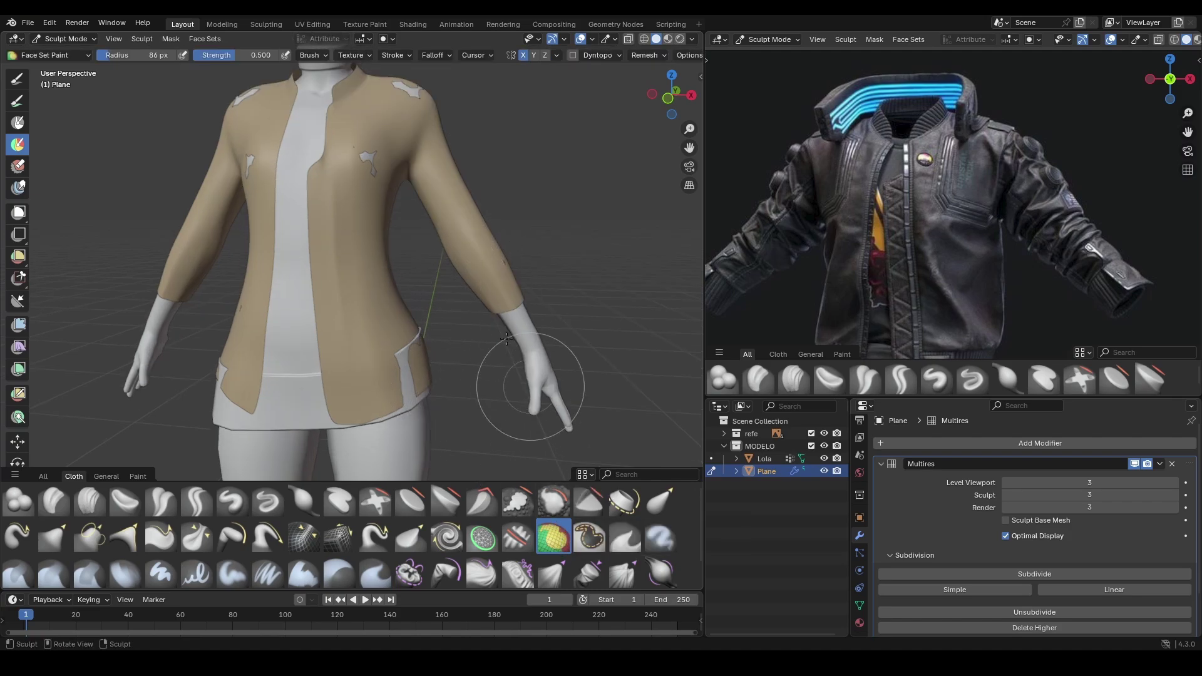
{"action": "mouse_move", "coordinate": [509, 290]}
{"action": "middle_mouse_down"}
{"action": "mouse_move", "coordinate": [529, 402]}
{"action": "mouse_move", "coordinate": [498, 351]}
{"action": "middle_mouse_up"}
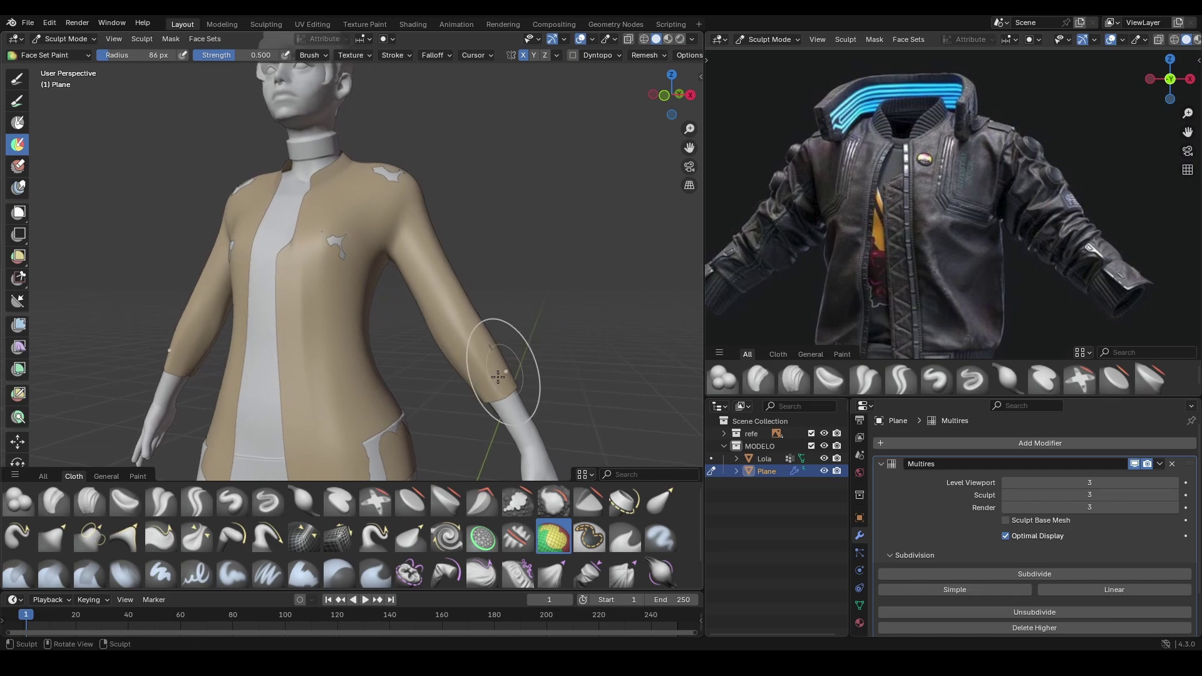
Paint a red face set along both sleeves, front and back, then pick the Pose brush.
{"action": "left_click_drag", "start_coordinate": [501, 369], "coordinate": [436, 248]}
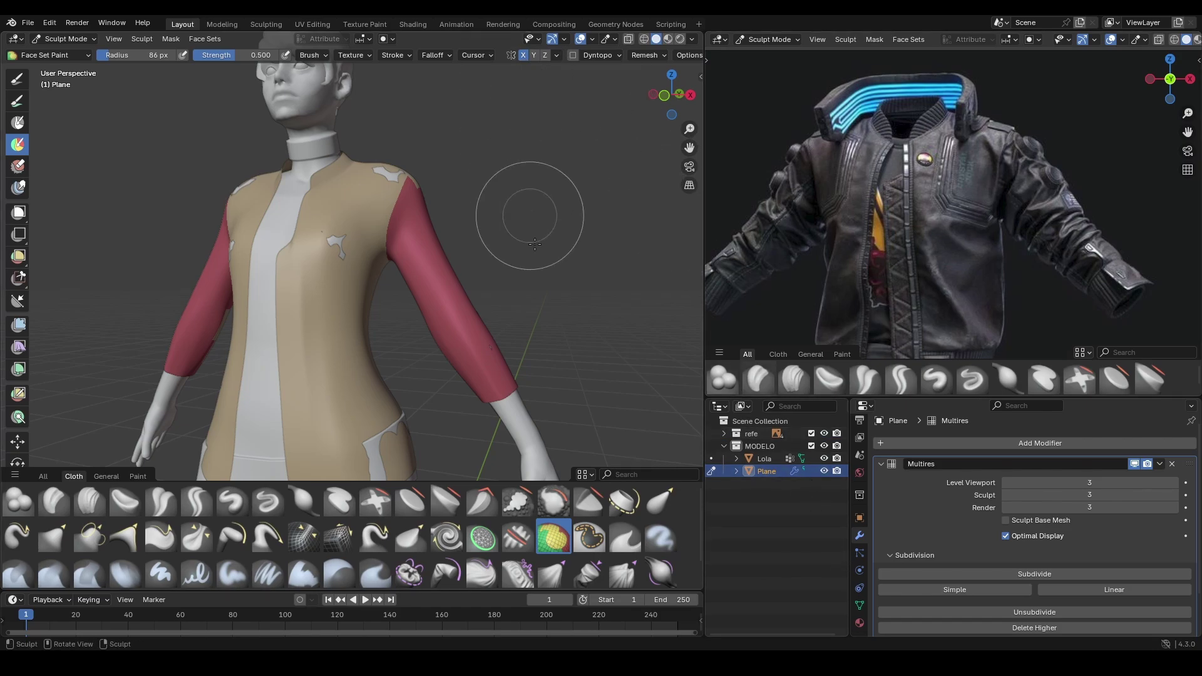
{"action": "mouse_move", "coordinate": [523, 215]}
{"action": "middle_mouse_down"}
{"action": "mouse_move", "coordinate": [376, 282]}
{"action": "mouse_move", "coordinate": [380, 183]}
{"action": "middle_mouse_up"}
{"action": "mouse_move", "coordinate": [380, 182]}
{"action": "left_mouse_down"}
{"action": "mouse_move", "coordinate": [354, 269]}
{"action": "mouse_move", "coordinate": [319, 319]}
{"action": "left_mouse_up"}
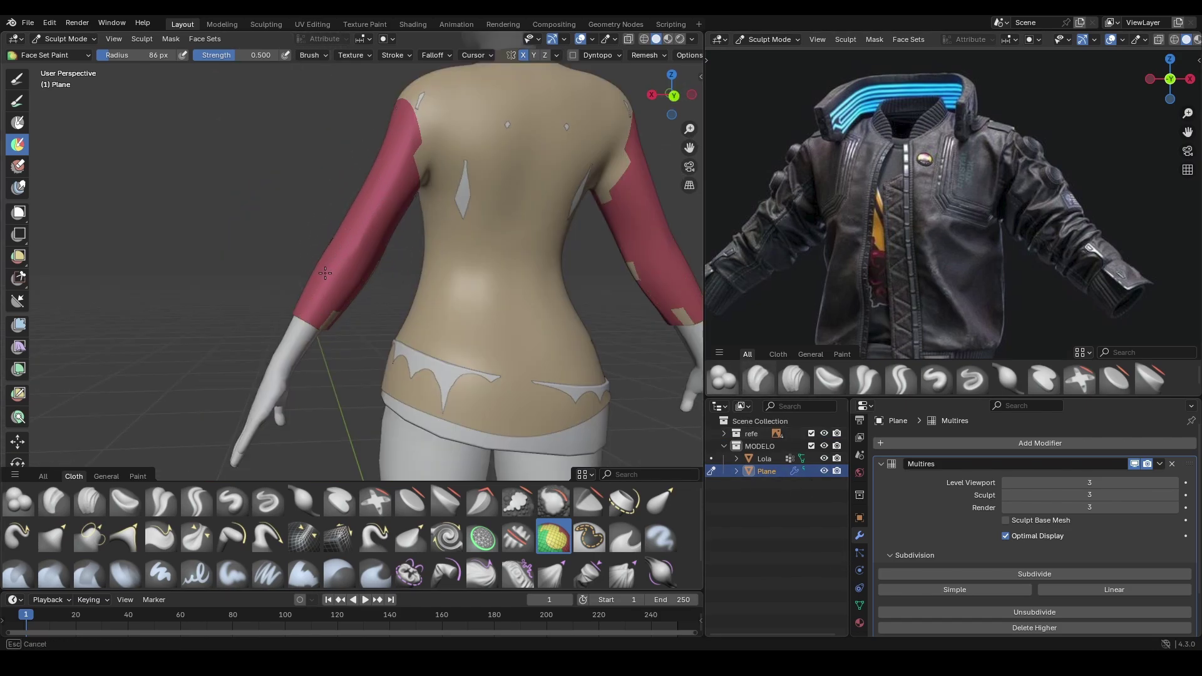
{"action": "mouse_move", "coordinate": [320, 319]}
{"action": "middle_mouse_down"}
{"action": "mouse_move", "coordinate": [494, 254]}
{"action": "mouse_move", "coordinate": [488, 233]}
{"action": "middle_mouse_up"}
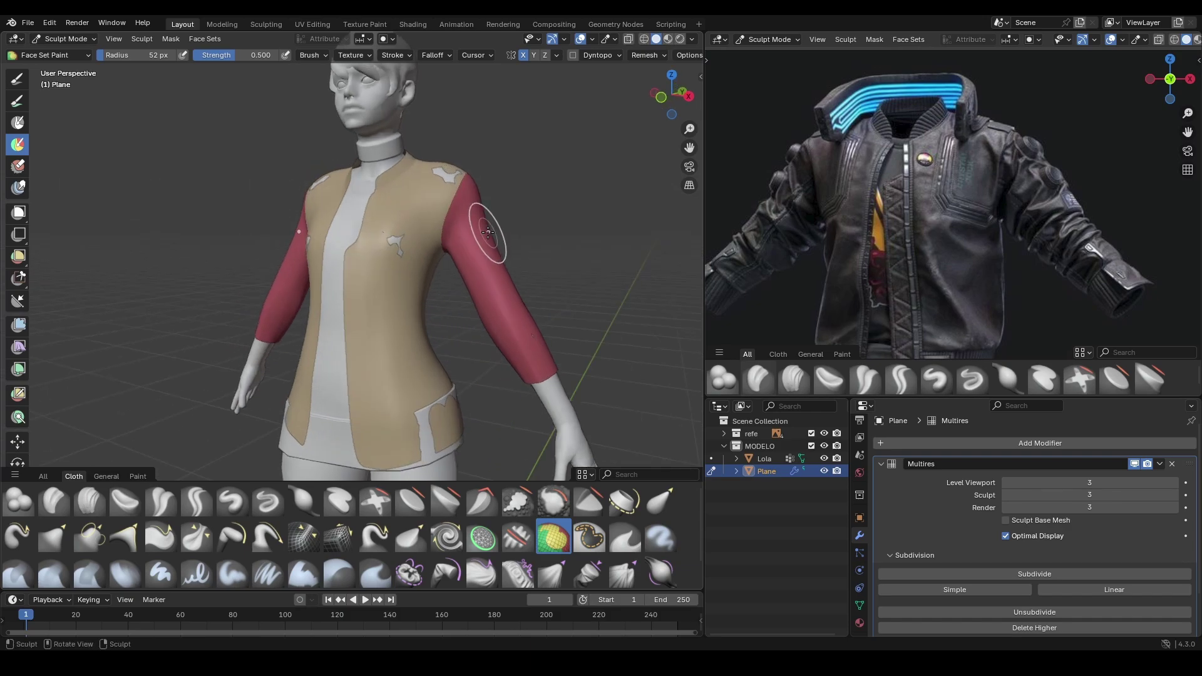
{"action": "left_click", "coordinate": [234, 536]}
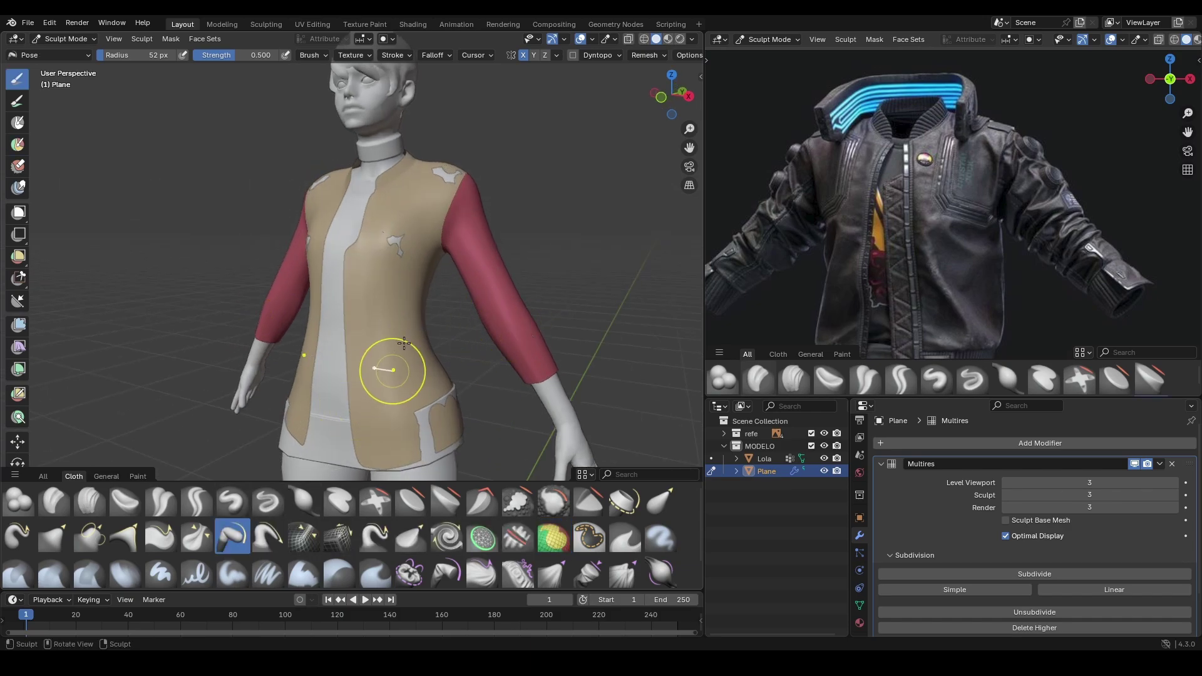
Set the Pose brush to Cloth Simulation target, Squash & Stretch deformation and Face Sets rotation origins.
{"action": "middle_click_drag", "start_coordinate": [478, 272], "coordinate": [451, 238]}
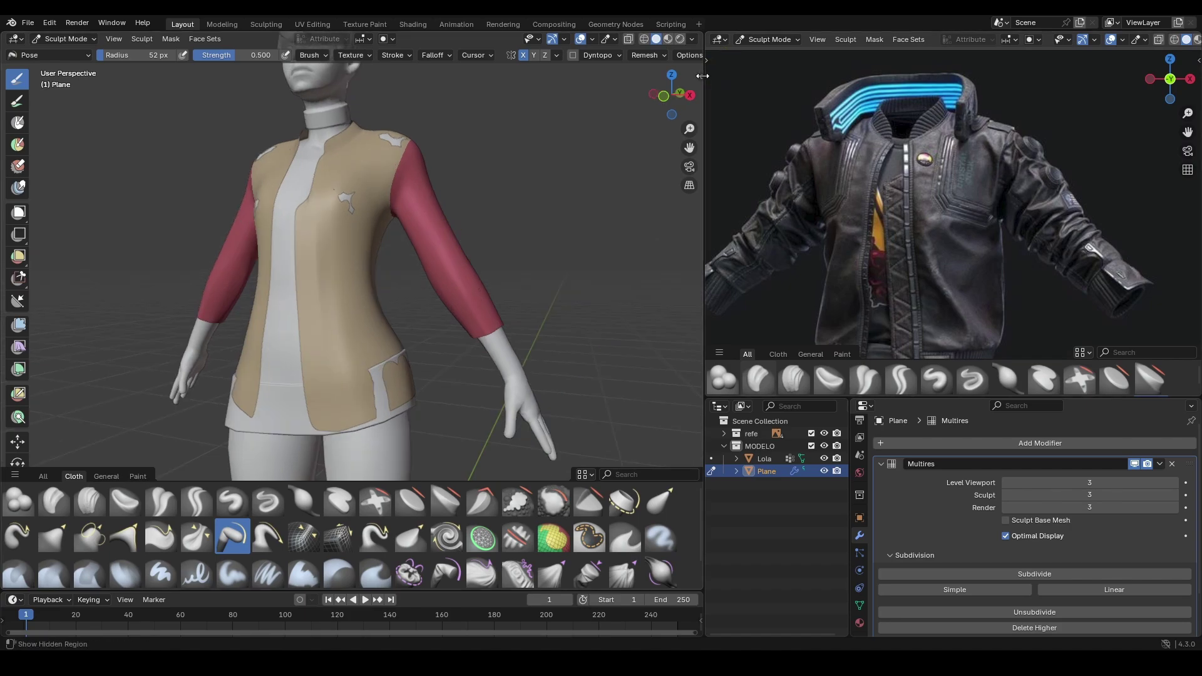
{"action": "left_click", "coordinate": [702, 76]}
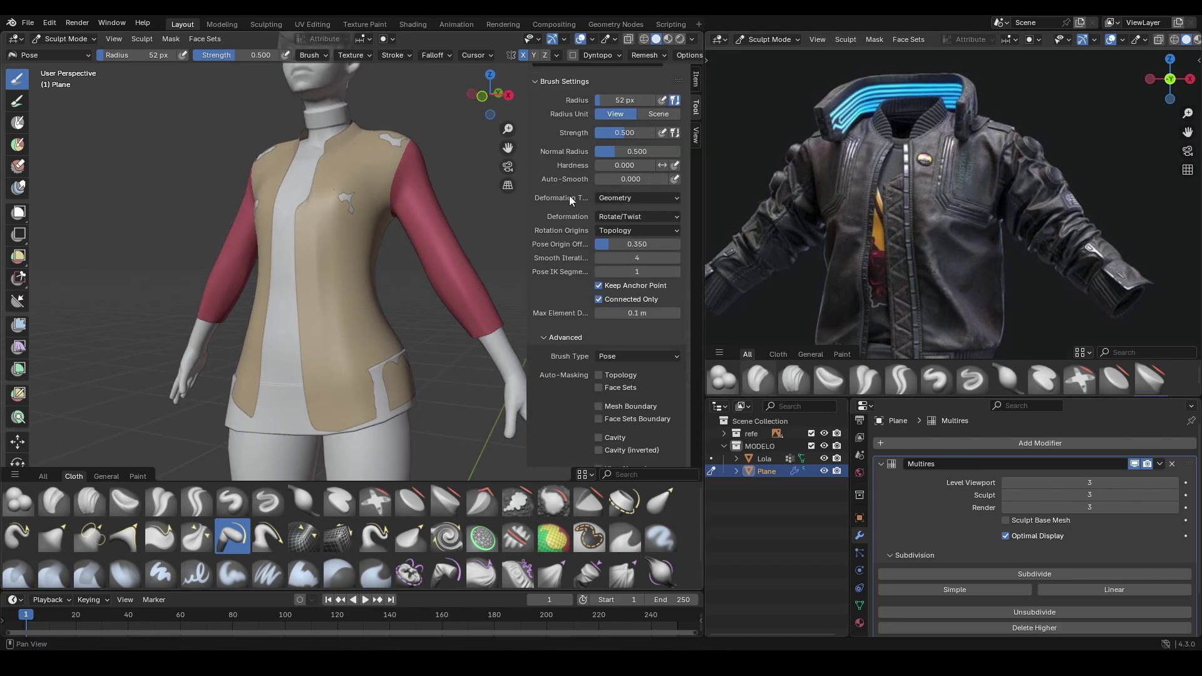
{"action": "scroll", "coordinate": [540, 290], "scroll_direction": "up", "scroll_amount": 3}
{"action": "scroll", "coordinate": [556, 243], "scroll_direction": "up", "scroll_amount": 3}
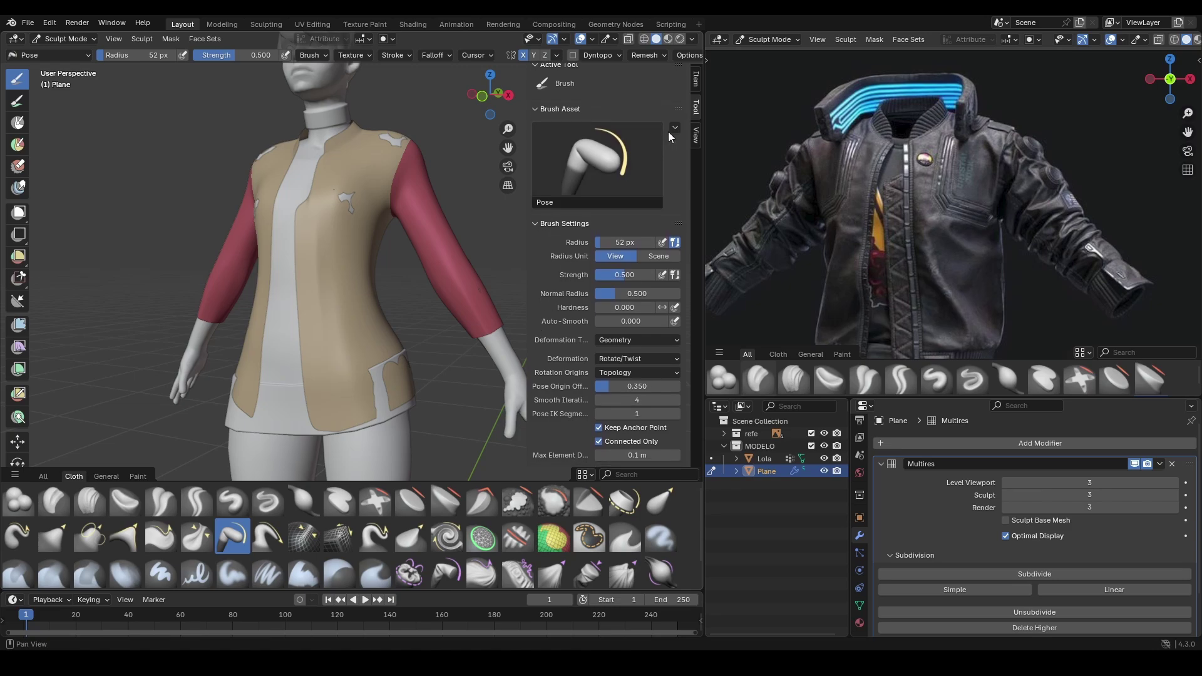
{"action": "scroll", "coordinate": [557, 271], "scroll_direction": "down", "scroll_amount": 3}
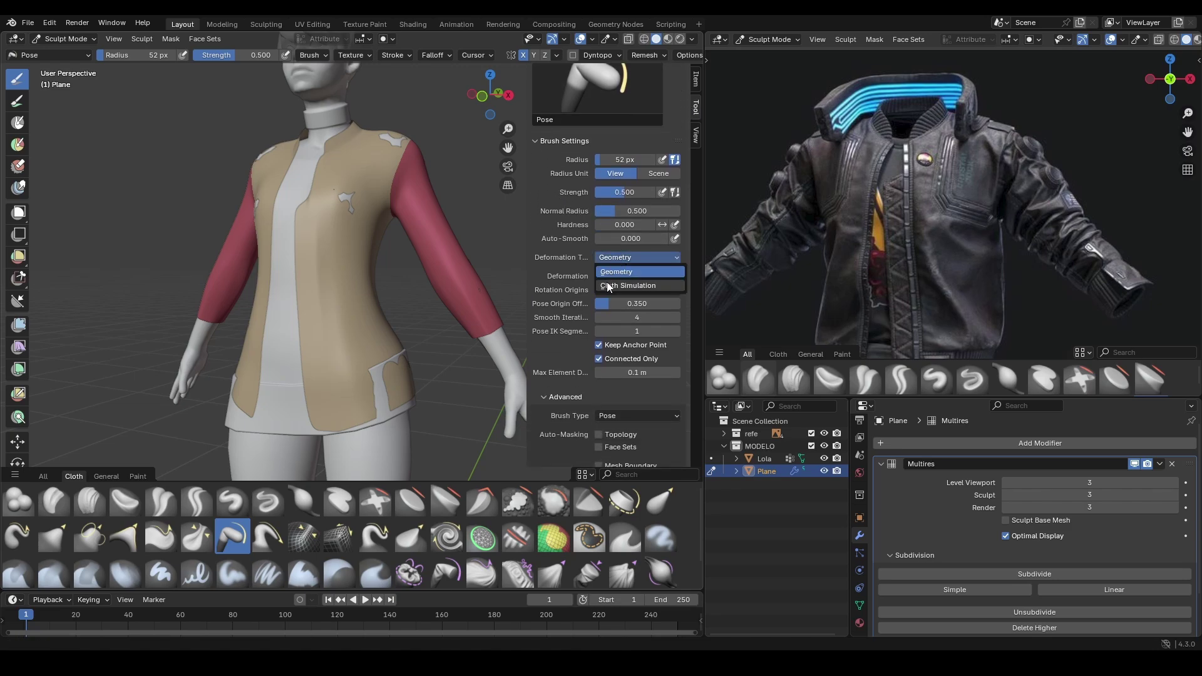
{"action": "left_click", "coordinate": [628, 285]}
{"action": "left_click", "coordinate": [609, 278]}
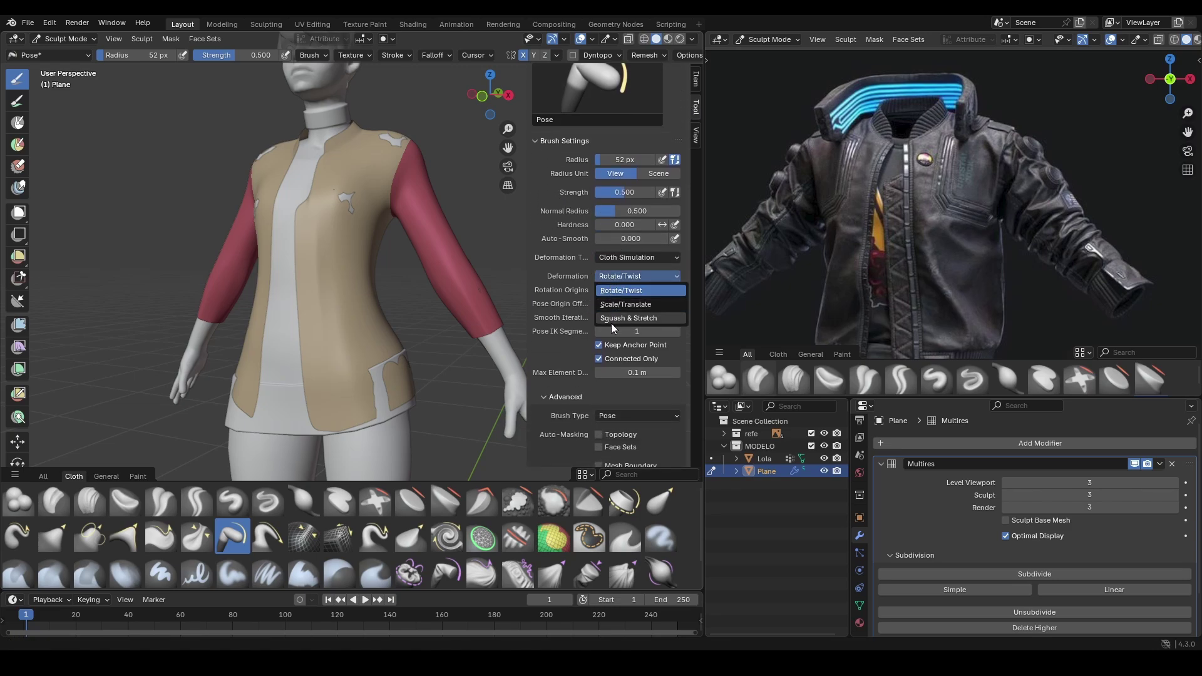
{"action": "left_click", "coordinate": [611, 320]}
{"action": "left_click", "coordinate": [611, 291]}
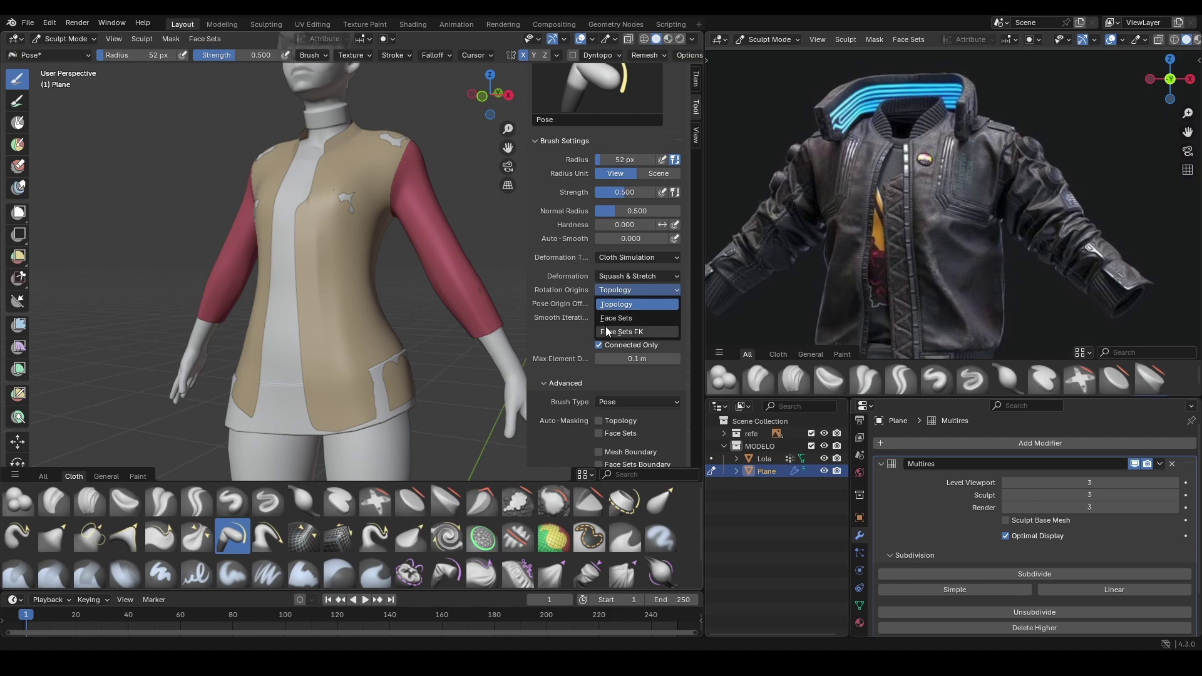
{"action": "left_click", "coordinate": [610, 318]}
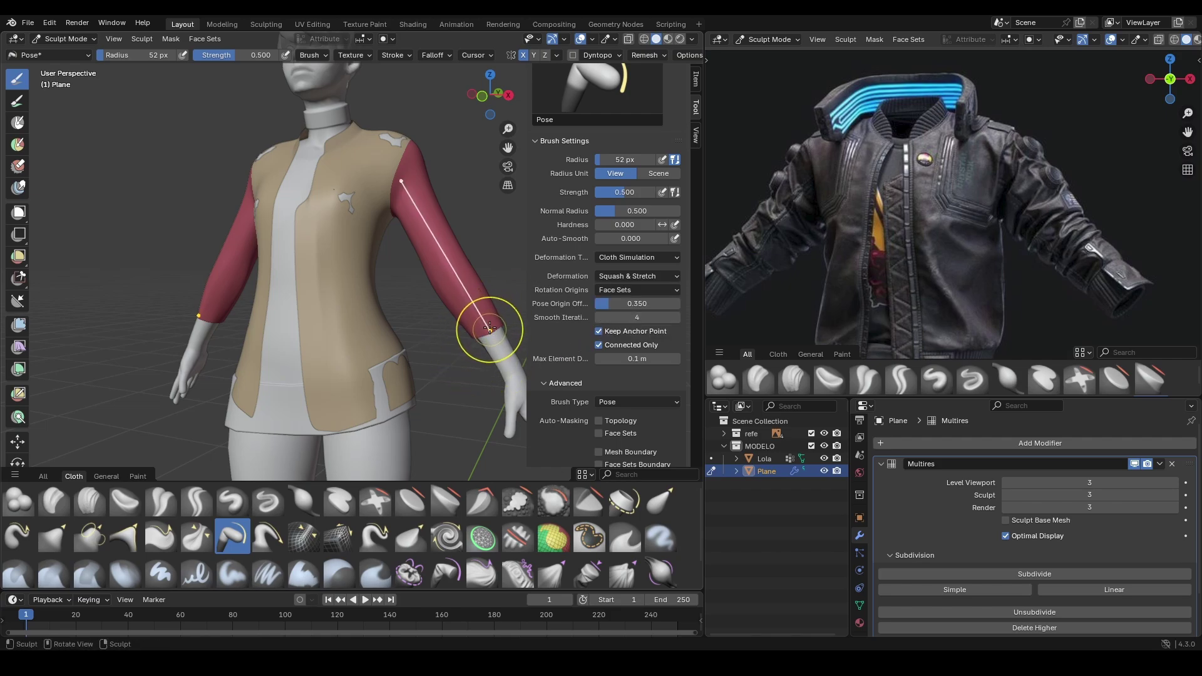
Bunch the red sleeves with Pose brush strokes, undoing two attempts before the final folds.
{"action": "left_click_drag", "start_coordinate": [489, 327], "coordinate": [461, 269]}
{"action": "middle_click_drag", "start_coordinate": [460, 269], "coordinate": [371, 290]}
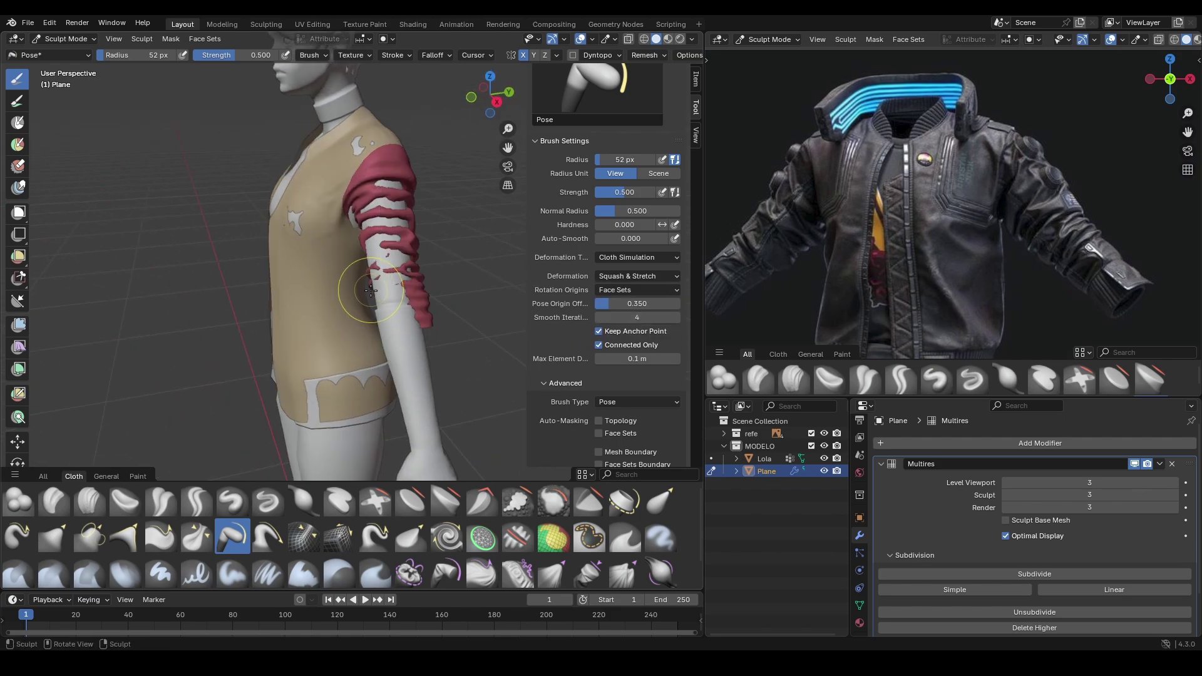
{"action": "left_click_drag", "start_coordinate": [372, 290], "coordinate": [375, 319]}
{"action": "mouse_move", "coordinate": [375, 319]}
{"action": "middle_mouse_down"}
{"action": "mouse_move", "coordinate": [452, 342]}
{"action": "mouse_move", "coordinate": [485, 338]}
{"action": "mouse_move", "coordinate": [419, 354]}
{"action": "middle_mouse_up"}
{"action": "key", "text": "ctrl+z"}
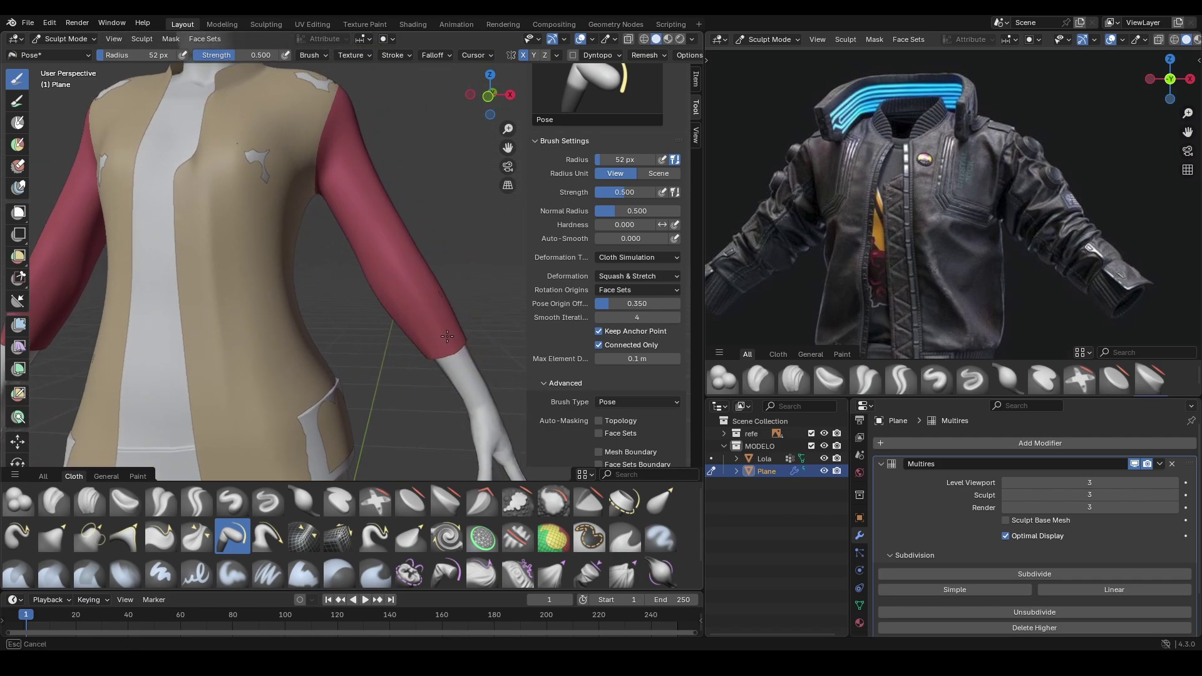
{"action": "left_click_drag", "start_coordinate": [441, 318], "coordinate": [446, 321]}
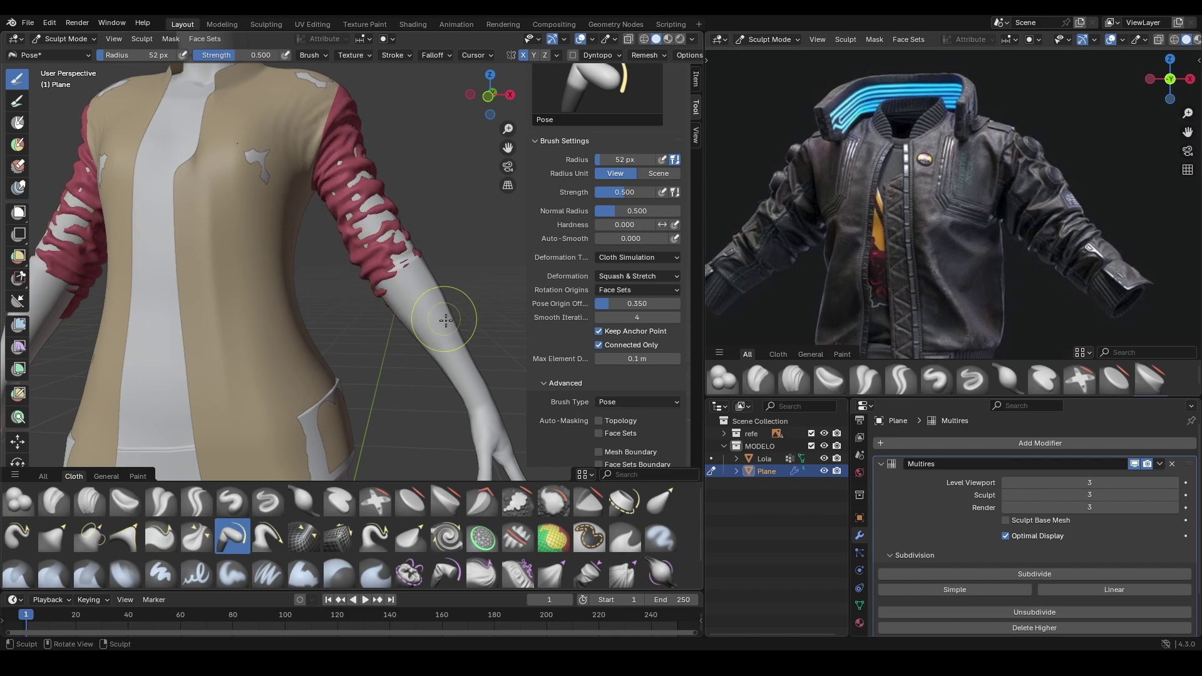
{"action": "key", "text": "ctrl+z"}
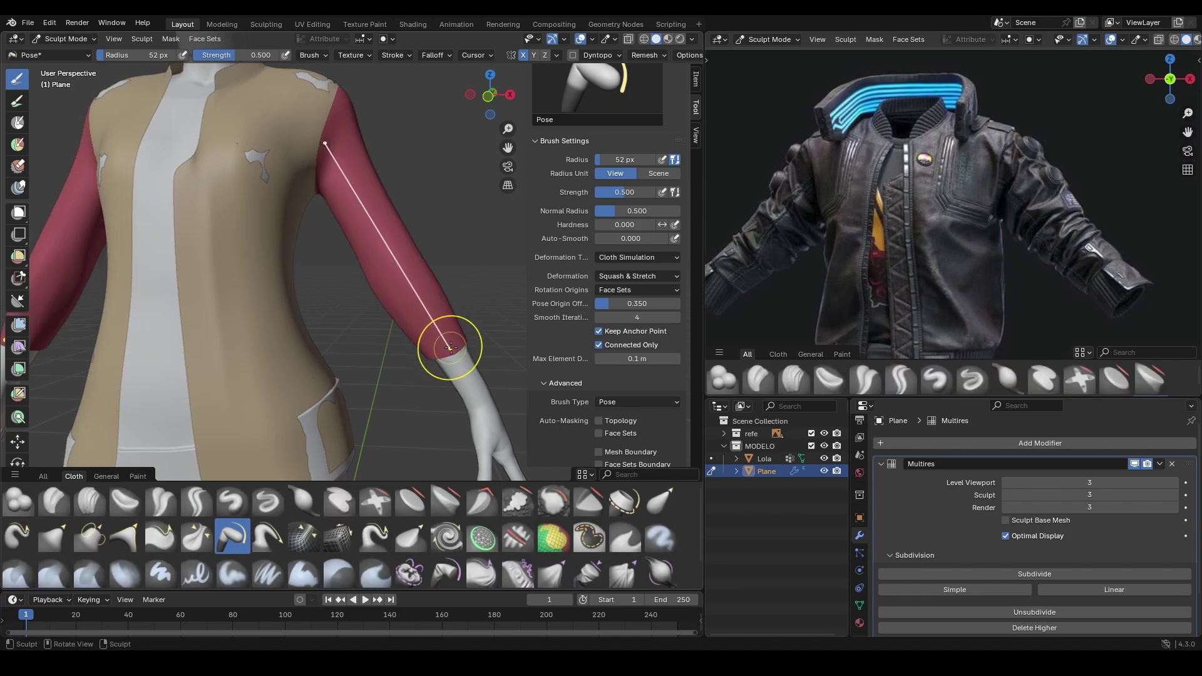
{"action": "left_click_drag", "start_coordinate": [442, 307], "coordinate": [446, 313]}
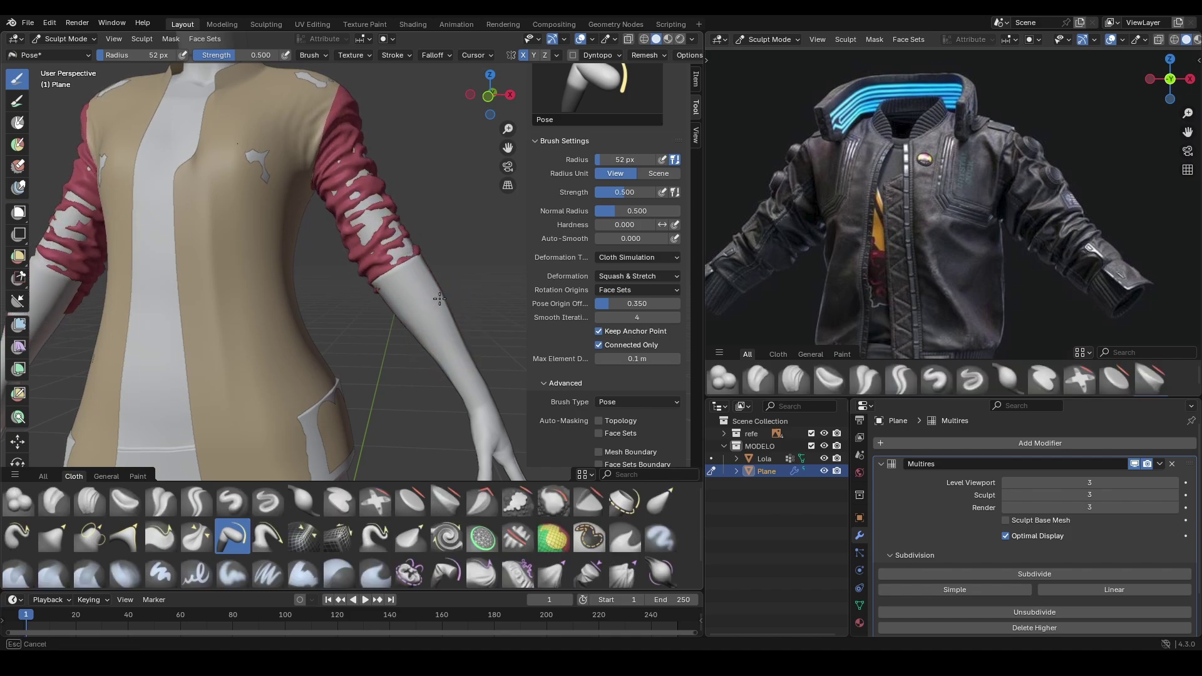
{"action": "mouse_move", "coordinate": [475, 294]}
{"action": "middle_mouse_down"}
{"action": "mouse_move", "coordinate": [423, 332]}
{"action": "mouse_move", "coordinate": [336, 344]}
{"action": "mouse_move", "coordinate": [286, 299]}
{"action": "mouse_move", "coordinate": [397, 260]}
{"action": "mouse_move", "coordinate": [396, 301]}
{"action": "middle_mouse_up"}
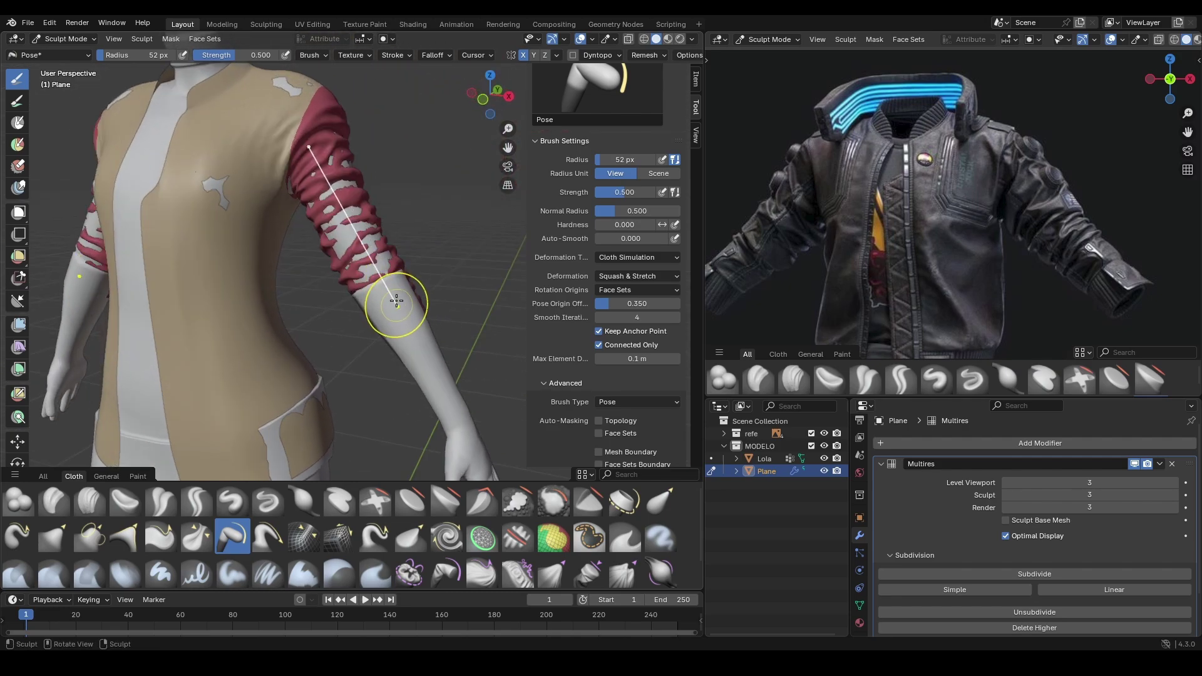
Select the Elastic Grab brush and enable Face Sets auto-masking.
{"action": "left_click", "coordinate": [662, 502]}
{"action": "mouse_move", "coordinate": [416, 282]}
{"action": "middle_mouse_down"}
{"action": "mouse_move", "coordinate": [403, 321]}
{"action": "mouse_move", "coordinate": [340, 355]}
{"action": "mouse_move", "coordinate": [389, 255]}
{"action": "mouse_move", "coordinate": [376, 228]}
{"action": "mouse_move", "coordinate": [399, 210]}
{"action": "mouse_move", "coordinate": [301, 295]}
{"action": "mouse_move", "coordinate": [368, 278]}
{"action": "mouse_move", "coordinate": [389, 215]}
{"action": "mouse_move", "coordinate": [429, 228]}
{"action": "middle_mouse_up"}
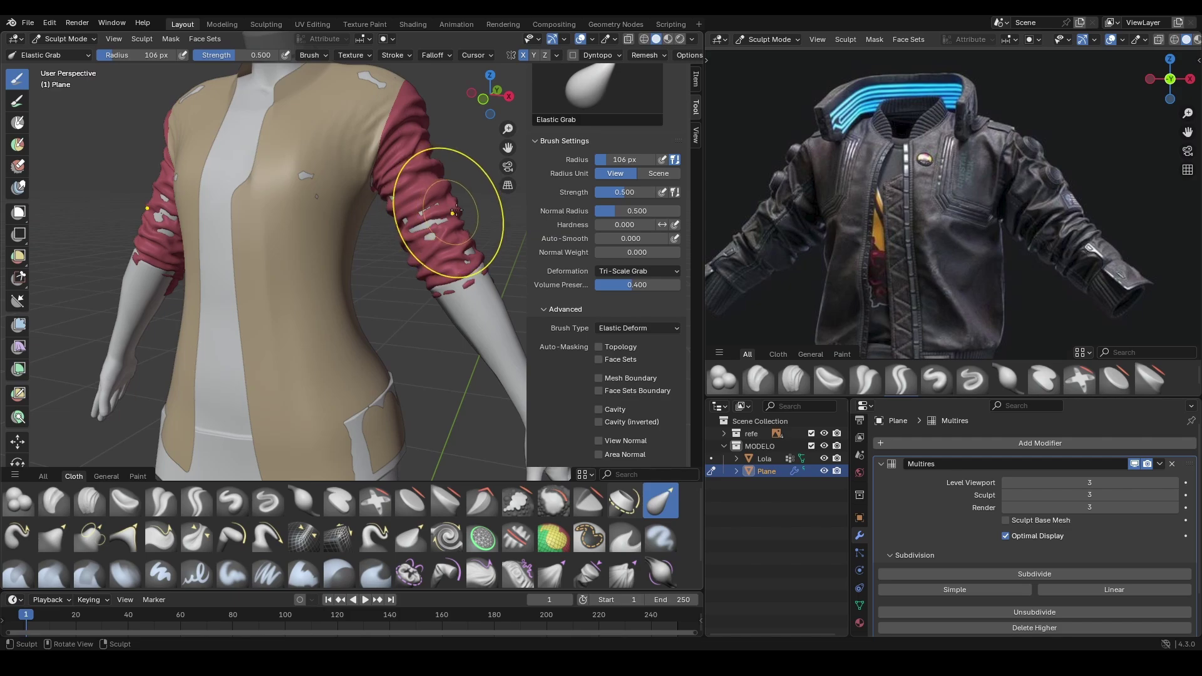
{"action": "mouse_move", "coordinate": [322, 268]}
{"action": "middle_mouse_down"}
{"action": "mouse_move", "coordinate": [367, 275]}
{"action": "mouse_move", "coordinate": [363, 310]}
{"action": "mouse_move", "coordinate": [467, 292]}
{"action": "middle_mouse_up"}
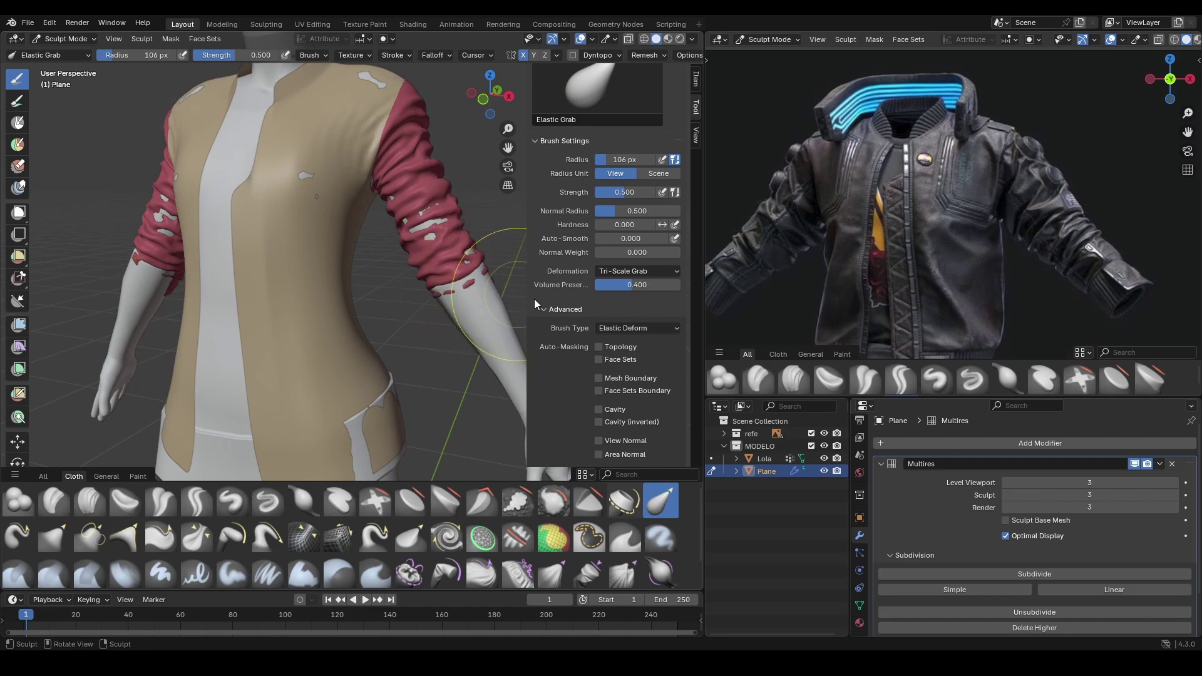
{"action": "left_click", "coordinate": [600, 361]}
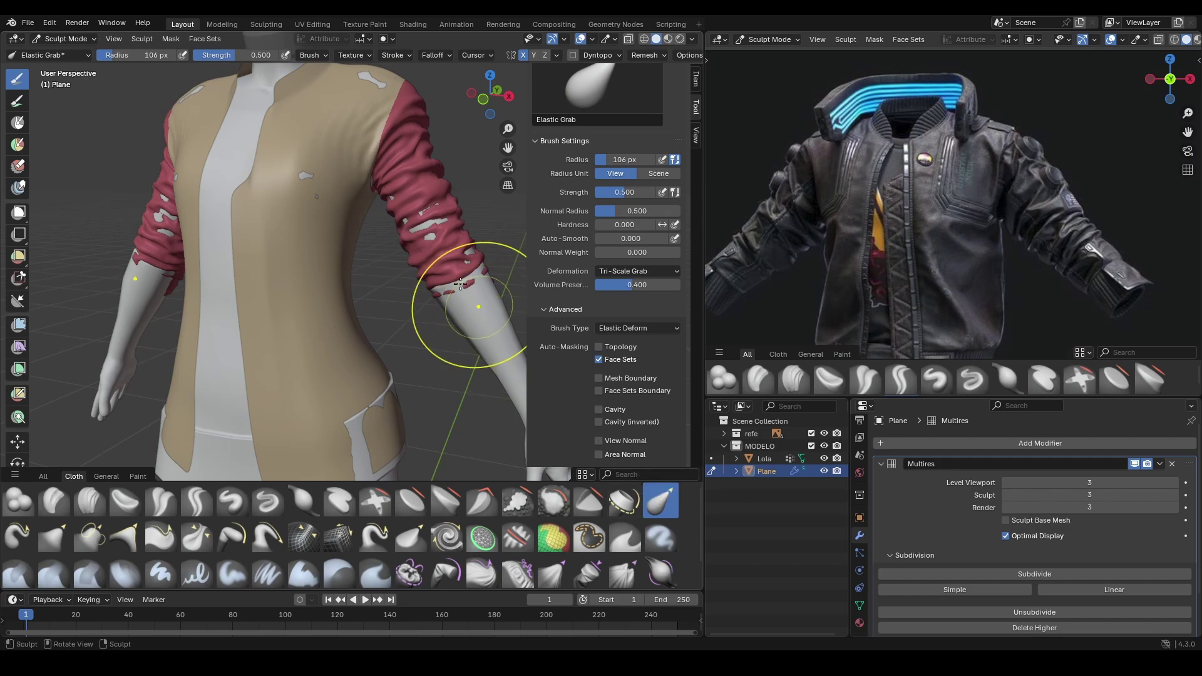
Pull the red sleeve bottoms up the arms and reshape the torso and shoulder.
{"action": "left_click_drag", "start_coordinate": [459, 284], "coordinate": [413, 213]}
{"action": "middle_click_drag", "start_coordinate": [413, 212], "coordinate": [375, 254]}
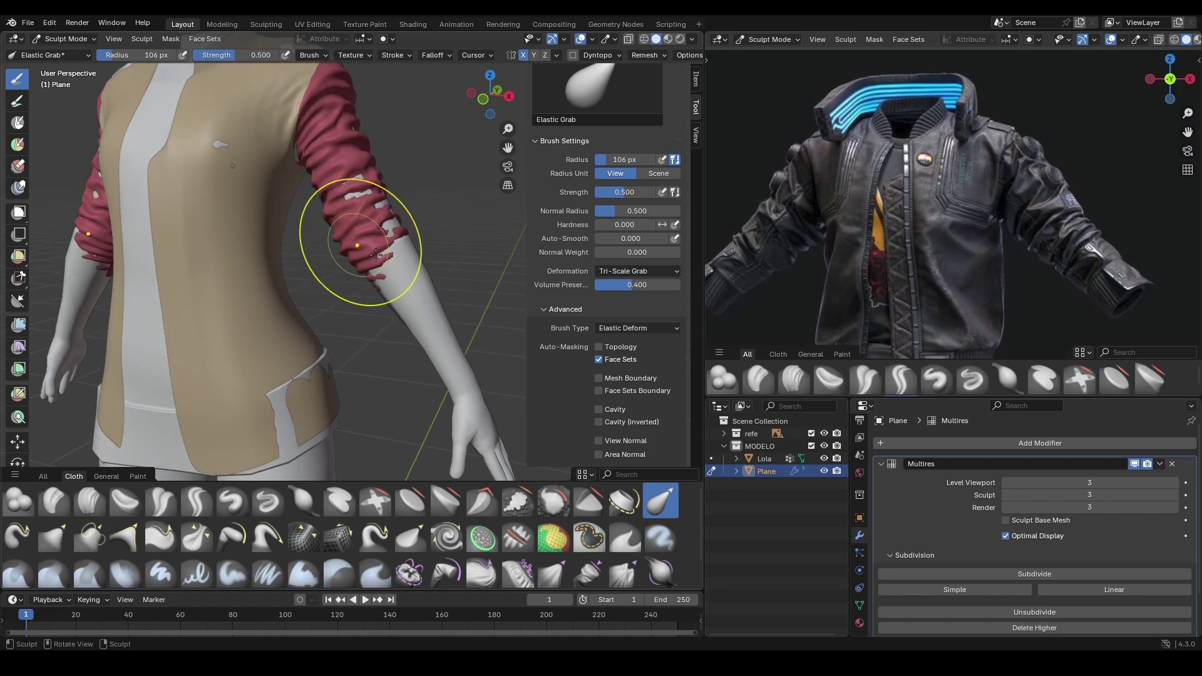
{"action": "left_click_drag", "start_coordinate": [376, 254], "coordinate": [396, 222]}
{"action": "middle_click_drag", "start_coordinate": [397, 200], "coordinate": [321, 241]}
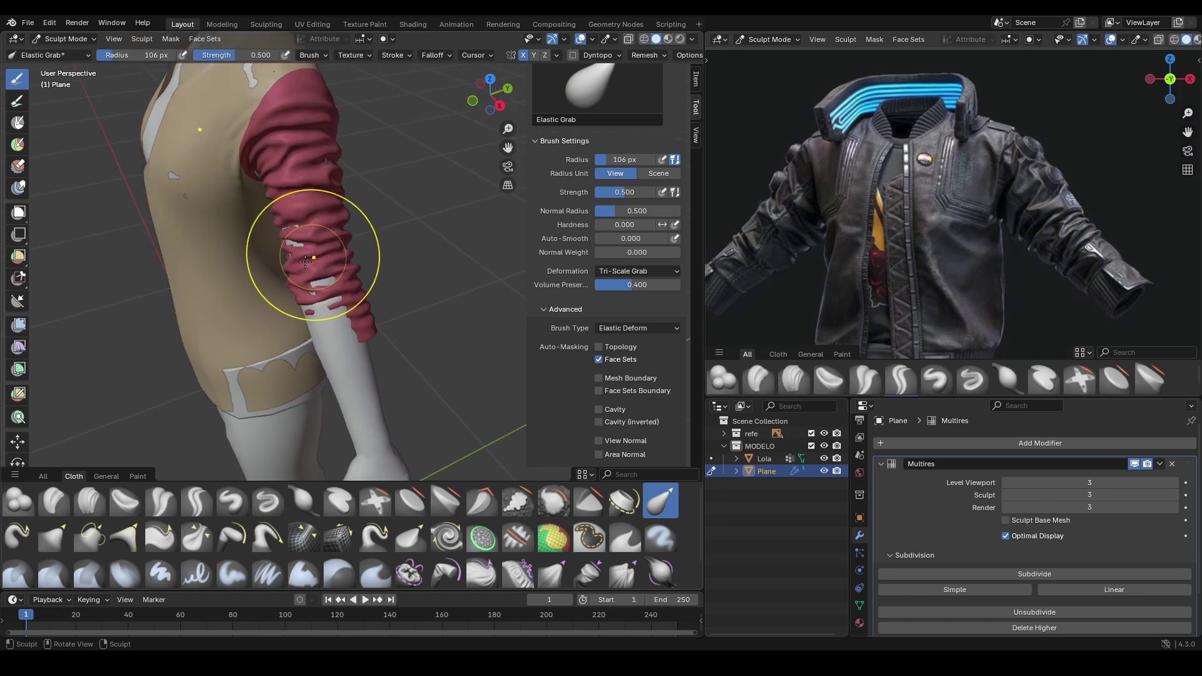
{"action": "left_click_drag", "start_coordinate": [241, 224], "coordinate": [230, 182]}
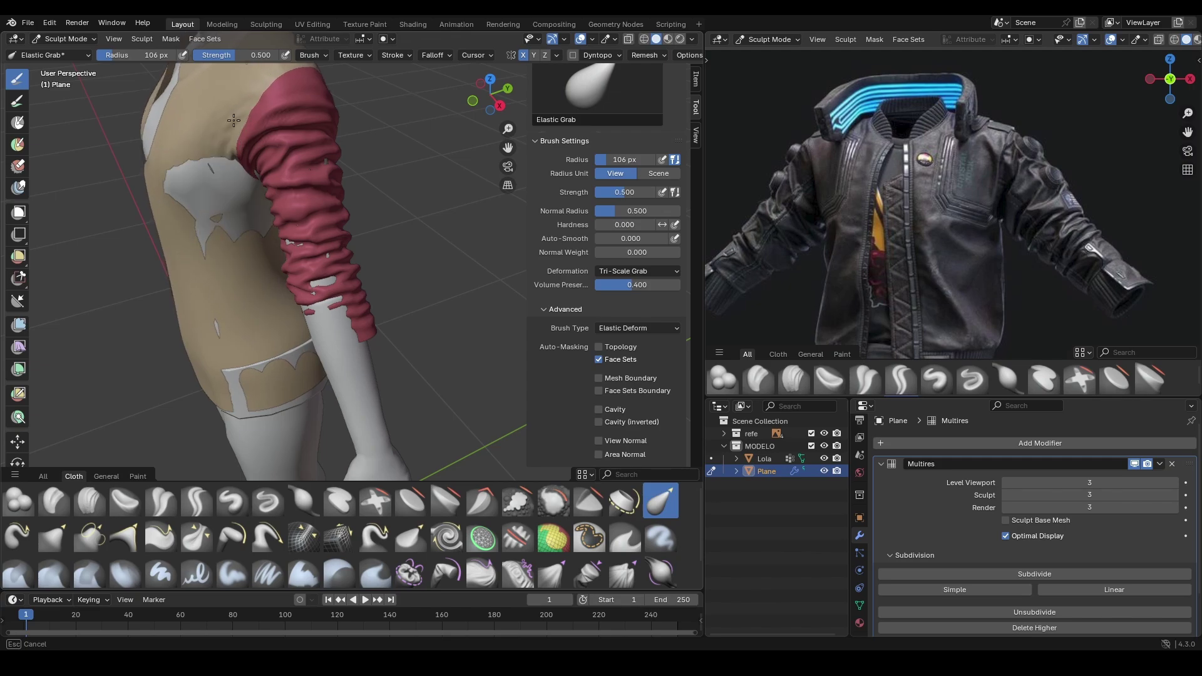
{"action": "left_click_drag", "start_coordinate": [230, 183], "coordinate": [350, 232]}
{"action": "mouse_move", "coordinate": [350, 232]}
{"action": "middle_mouse_down"}
{"action": "mouse_move", "coordinate": [403, 233]}
{"action": "mouse_move", "coordinate": [364, 277]}
{"action": "mouse_move", "coordinate": [300, 288]}
{"action": "mouse_move", "coordinate": [425, 165]}
{"action": "mouse_move", "coordinate": [400, 294]}
{"action": "mouse_move", "coordinate": [370, 287]}
{"action": "mouse_move", "coordinate": [470, 255]}
{"action": "middle_mouse_up"}
Set the brush radius to 86 px, hide the sidebar, and view the character from the front.
{"action": "key", "text": "f"}
{"action": "left_click", "coordinate": [400, 294]}
{"action": "key", "text": "n"}
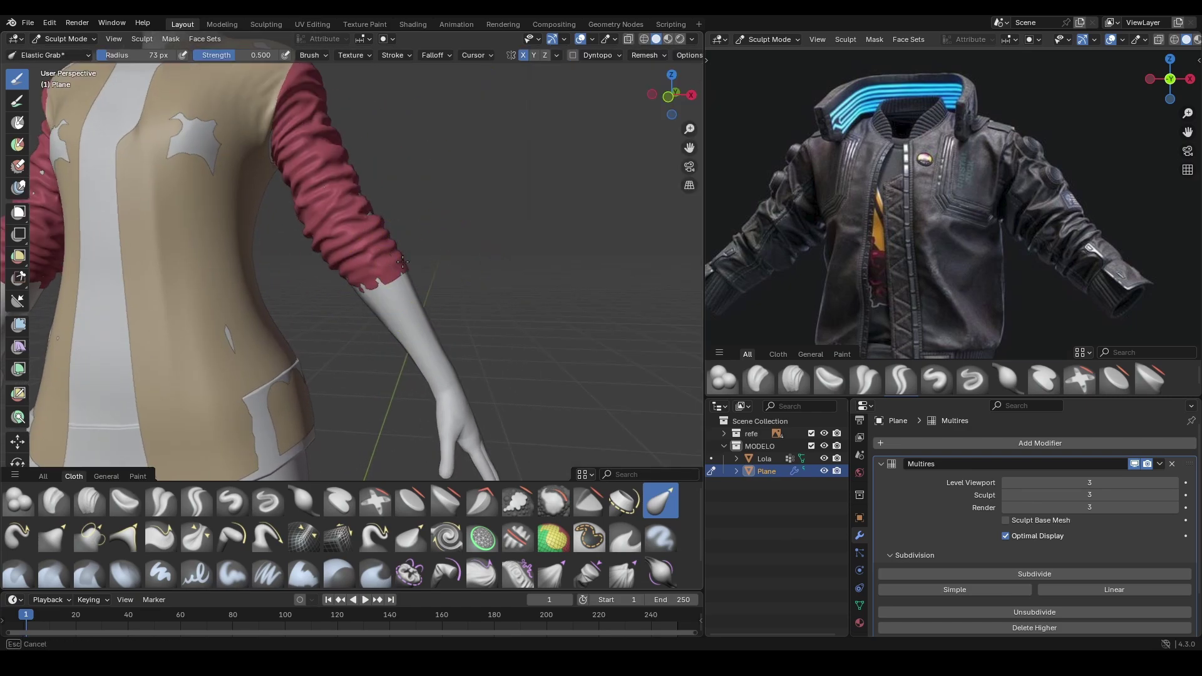
{"action": "key", "text": "f"}
{"action": "mouse_move", "coordinate": [372, 208]}
{"action": "middle_mouse_down"}
{"action": "mouse_move", "coordinate": [269, 360]}
{"action": "mouse_move", "coordinate": [510, 268]}
{"action": "middle_mouse_up"}
{"action": "scroll", "coordinate": [269, 360], "scroll_direction": "down", "scroll_amount": 3}
{"action": "scroll", "coordinate": [270, 360], "scroll_direction": "up", "scroll_amount": 5}
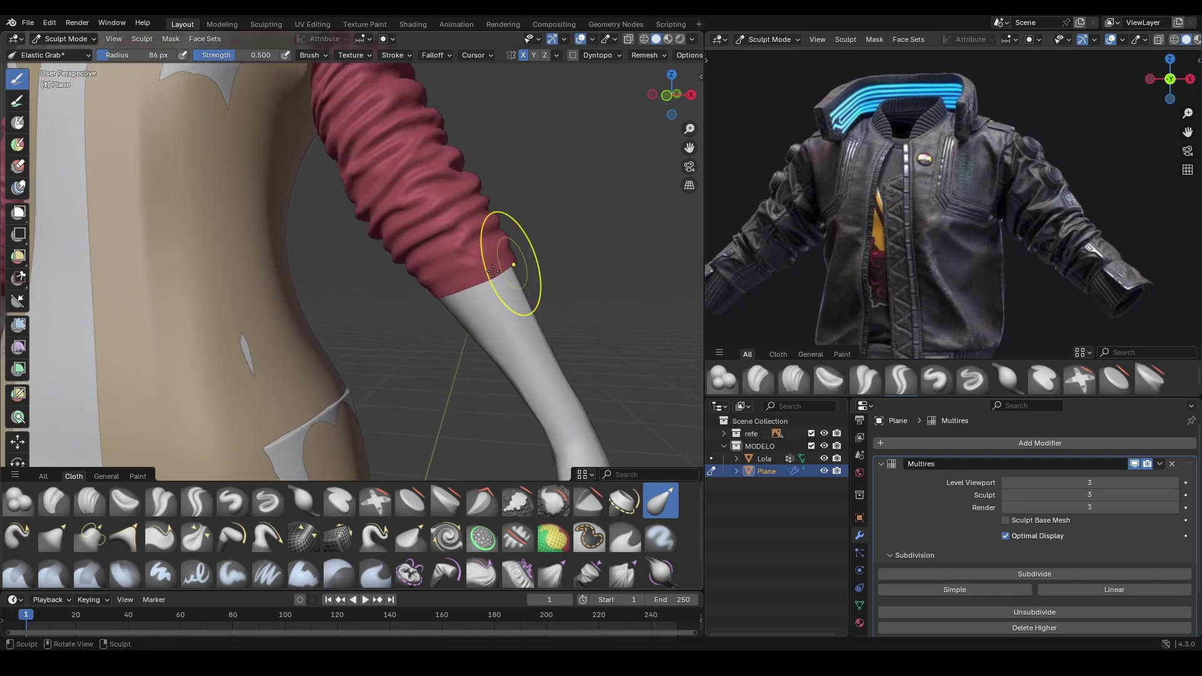
Work on the cuffs using the Face Set Paint, Elastic Grab and Pose brushes.
{"action": "left_click", "coordinate": [553, 537]}
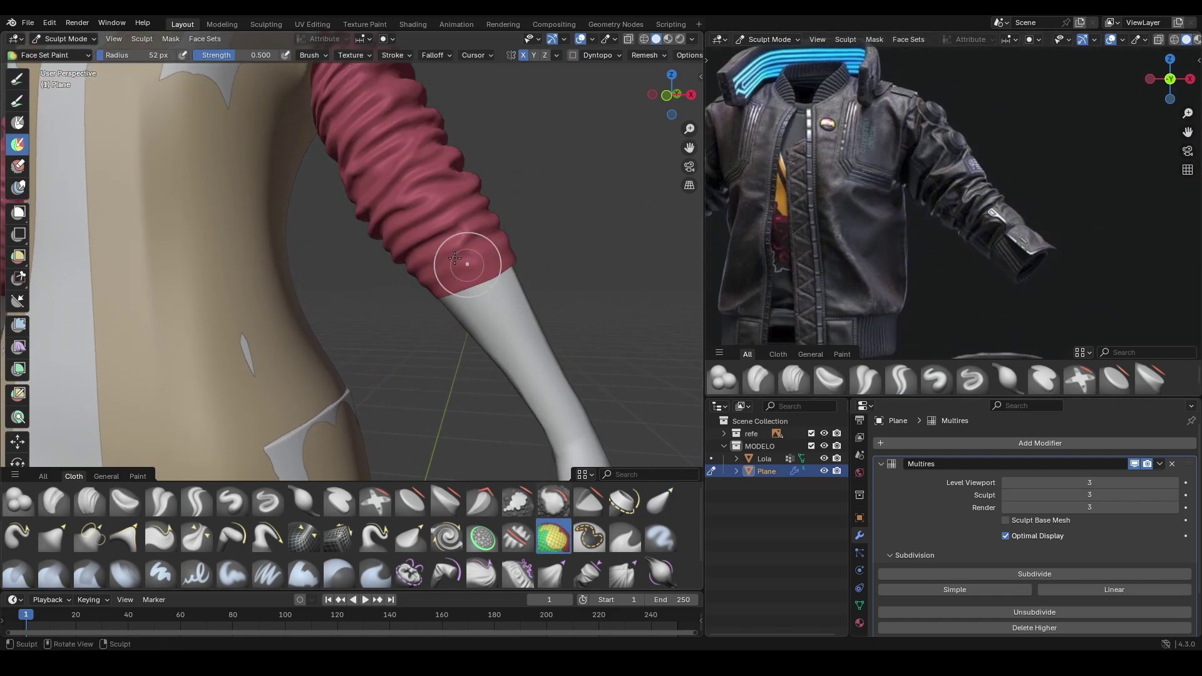
{"action": "mouse_move", "coordinate": [486, 261]}
{"action": "middle_mouse_down"}
{"action": "mouse_move", "coordinate": [400, 275]}
{"action": "mouse_move", "coordinate": [482, 284]}
{"action": "mouse_move", "coordinate": [470, 285]}
{"action": "middle_mouse_up"}
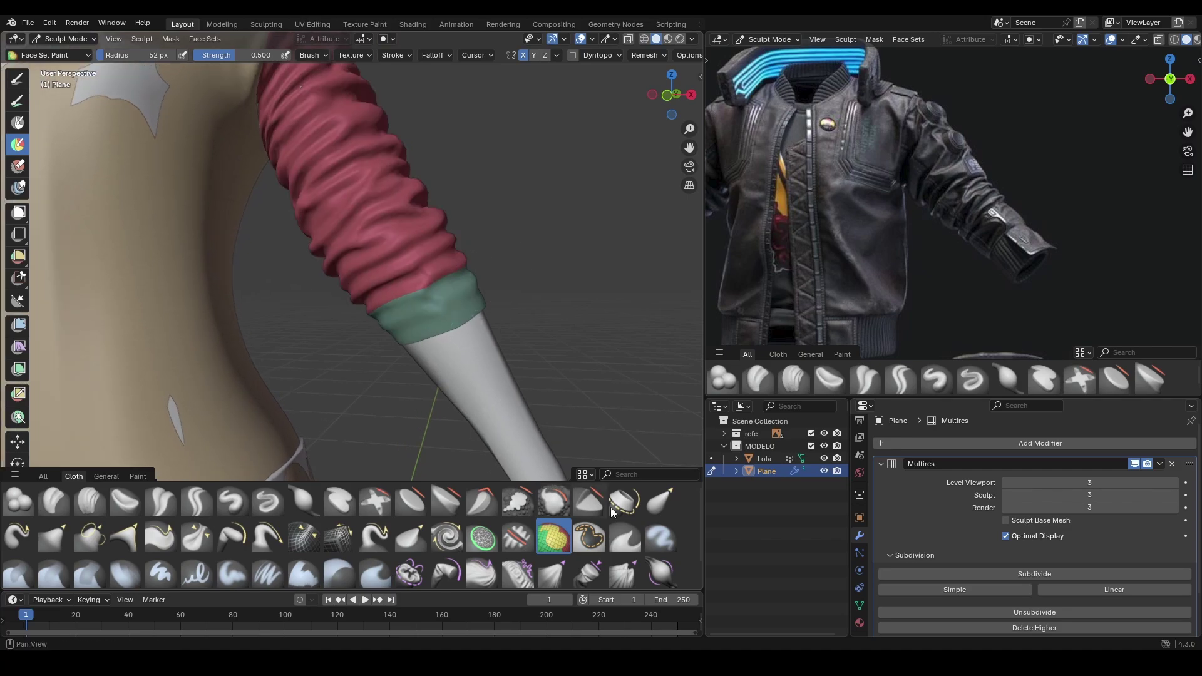
{"action": "key", "text": "g"}
{"action": "left_click", "coordinate": [233, 537]}
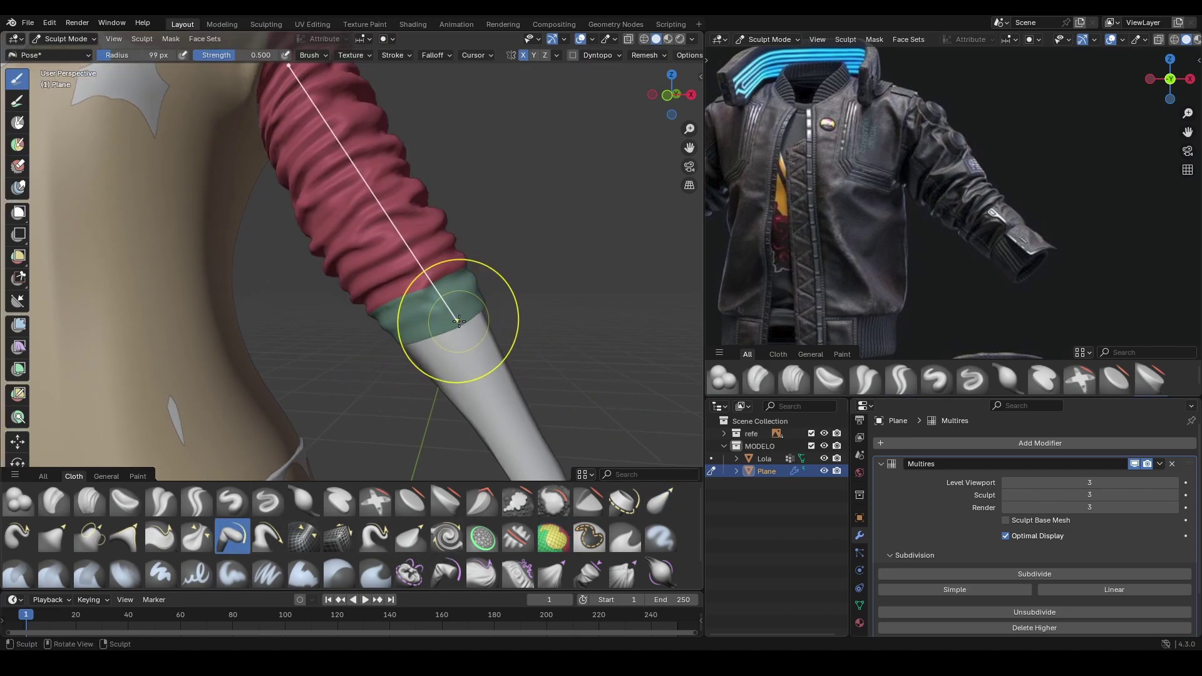
Orbit around the cuff and figure, from a high back view to the front.
{"action": "mouse_move", "coordinate": [456, 321]}
{"action": "middle_mouse_down"}
{"action": "mouse_move", "coordinate": [423, 291]}
{"action": "mouse_move", "coordinate": [497, 307]}
{"action": "middle_mouse_up"}
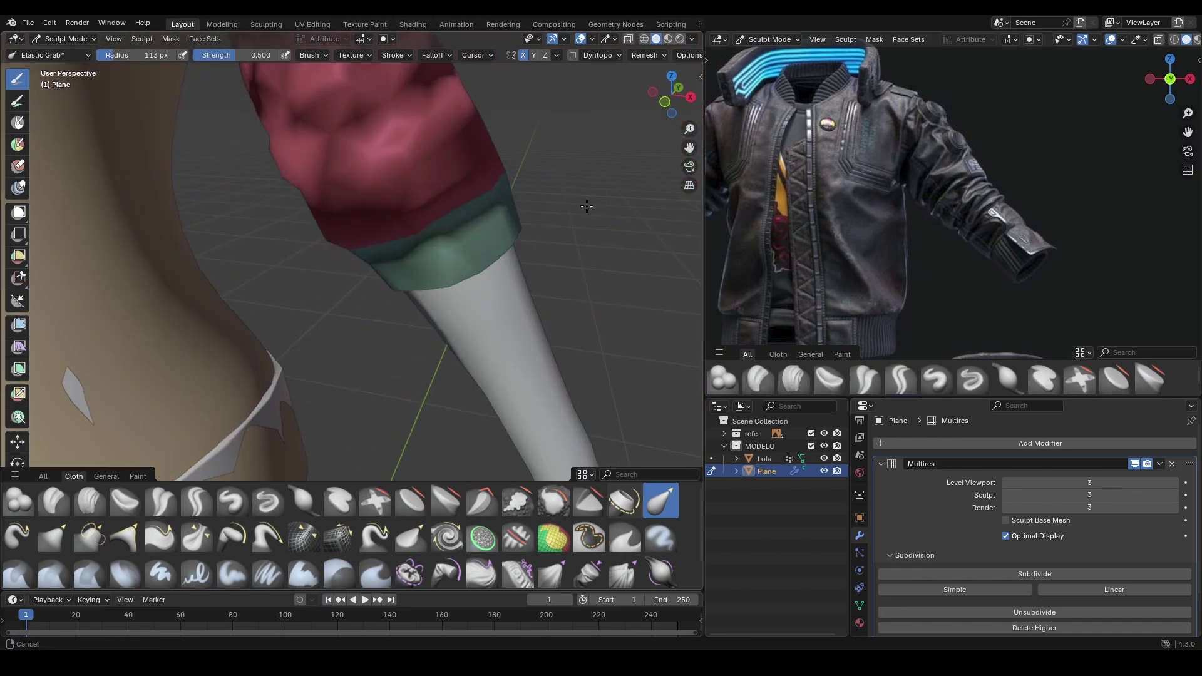
{"action": "middle_click_drag", "start_coordinate": [497, 307], "coordinate": [497, 236]}
{"action": "scroll", "coordinate": [497, 237], "scroll_direction": "down", "scroll_amount": 8}
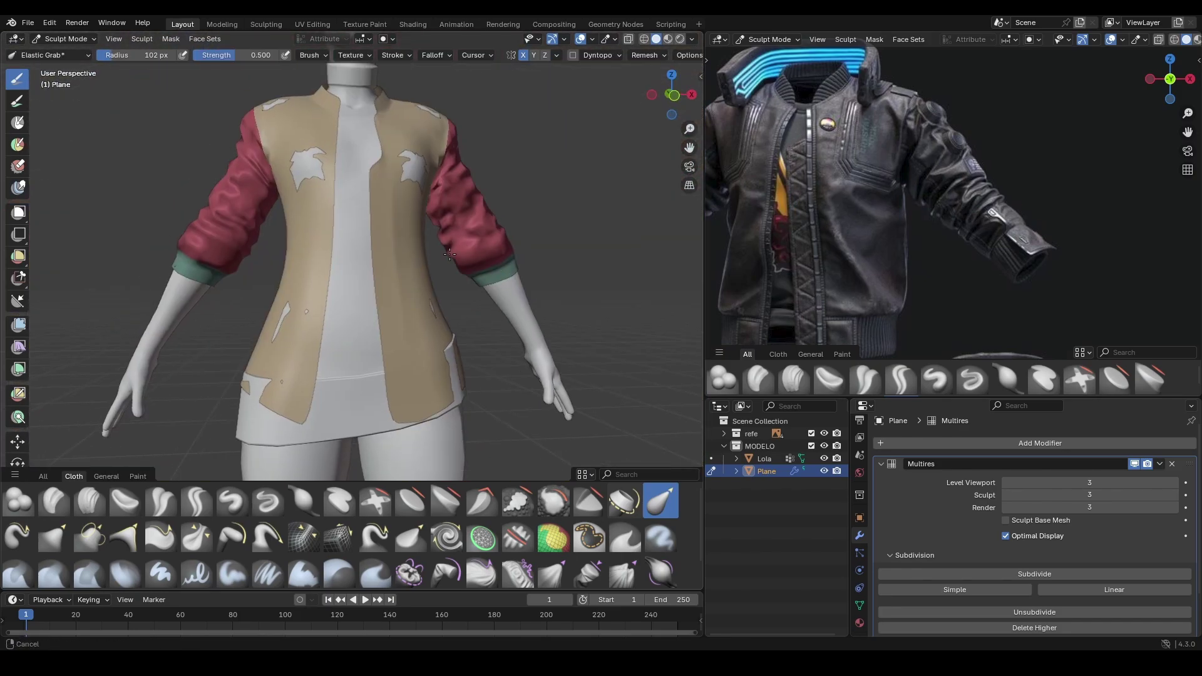
{"action": "scroll", "coordinate": [429, 403], "scroll_direction": "up", "scroll_amount": 3}
{"action": "mouse_move", "coordinate": [429, 403]}
{"action": "middle_mouse_down"}
{"action": "mouse_move", "coordinate": [307, 271]}
{"action": "mouse_move", "coordinate": [478, 215]}
{"action": "middle_mouse_up"}
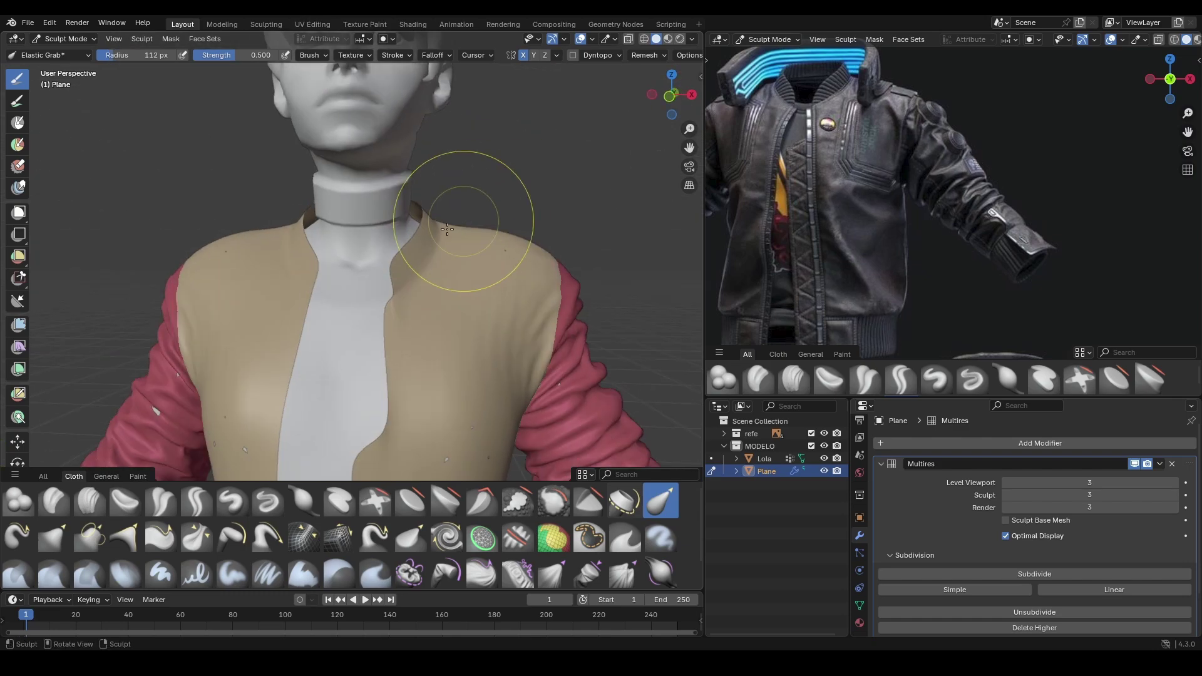
{"action": "scroll", "coordinate": [394, 242], "scroll_direction": "up", "scroll_amount": 3}
{"action": "scroll", "coordinate": [448, 286], "scroll_direction": "up", "scroll_amount": 2}
{"action": "mouse_move", "coordinate": [448, 286]}
{"action": "middle_mouse_down"}
{"action": "mouse_move", "coordinate": [296, 343]}
{"action": "mouse_move", "coordinate": [389, 215]}
{"action": "mouse_move", "coordinate": [313, 263]}
{"action": "mouse_move", "coordinate": [375, 300]}
{"action": "mouse_move", "coordinate": [393, 331]}
{"action": "middle_mouse_up"}
{"action": "scroll", "coordinate": [296, 344], "scroll_direction": "down", "scroll_amount": 2}
{"action": "scroll", "coordinate": [371, 238], "scroll_direction": "up", "scroll_amount": 1}
Set the brush radius to 66 px and paint a yellow face set along the jacket hem.
{"action": "key", "text": "f"}
{"action": "left_click", "coordinate": [370, 238]}
{"action": "scroll", "coordinate": [370, 238], "scroll_direction": "down", "scroll_amount": 2}
{"action": "key", "text": "k"}
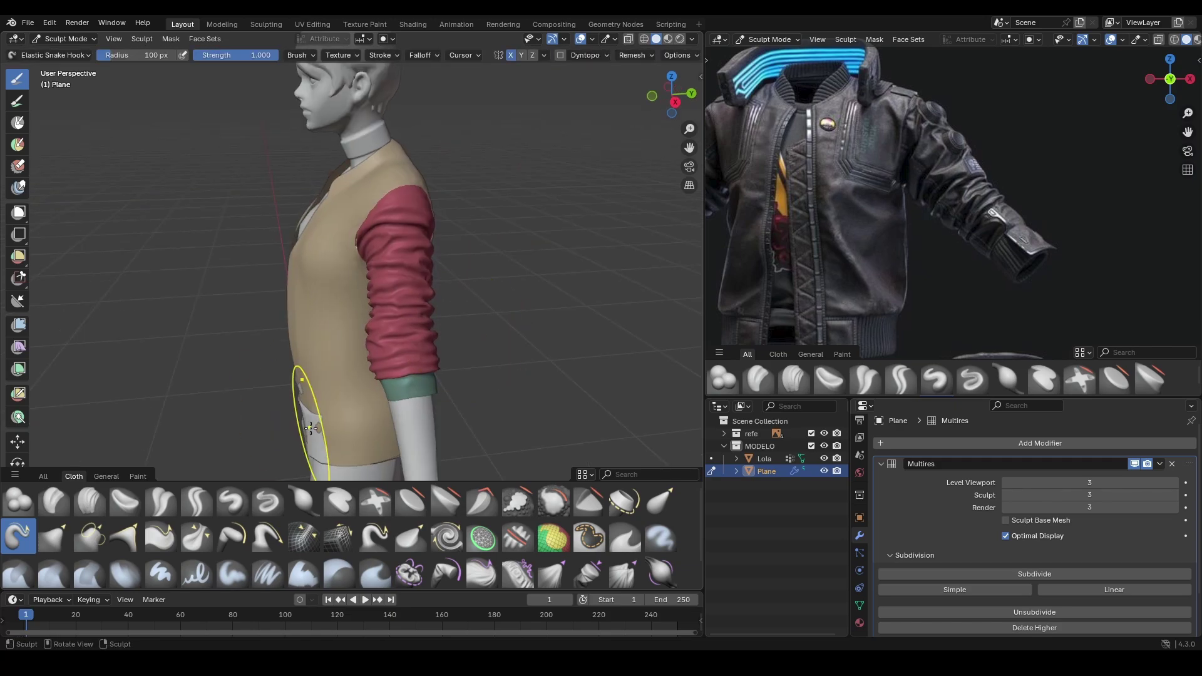
{"action": "middle_click_drag", "start_coordinate": [310, 428], "coordinate": [403, 295]}
{"action": "left_click", "coordinate": [553, 537]}
{"action": "scroll", "coordinate": [421, 303], "scroll_direction": "up", "scroll_amount": 2}
{"action": "left_click_drag", "start_coordinate": [421, 303], "coordinate": [461, 282]}
Select the Pose brush and check the hem from below and from the front.
{"action": "scroll", "coordinate": [888, 145], "scroll_direction": "up", "scroll_amount": 2}
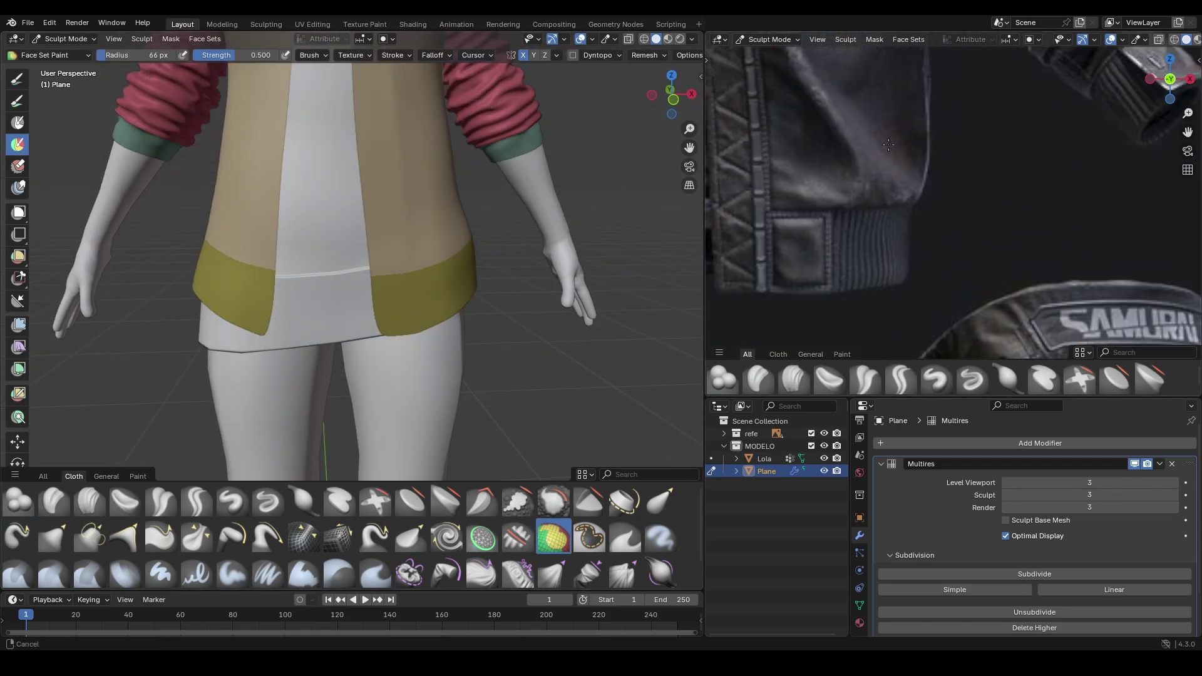
{"action": "scroll", "coordinate": [889, 144], "scroll_direction": "up", "scroll_amount": 1}
{"action": "scroll", "coordinate": [351, 281], "scroll_direction": "down", "scroll_amount": 3}
{"action": "left_click", "coordinate": [232, 537]}
{"action": "middle_click_drag", "start_coordinate": [349, 349], "coordinate": [397, 342]}
{"action": "key", "text": "n"}
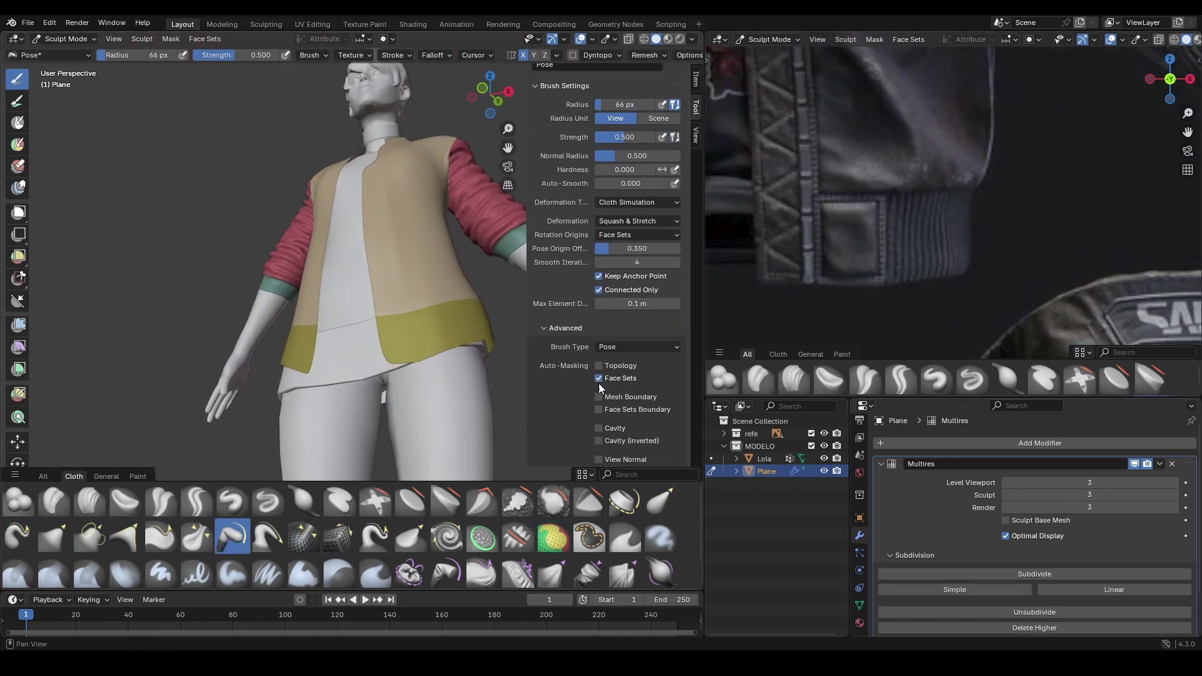
{"action": "key", "text": "n"}
{"action": "mouse_move", "coordinate": [599, 383]}
{"action": "middle_mouse_down"}
{"action": "mouse_move", "coordinate": [475, 383]}
{"action": "mouse_move", "coordinate": [268, 236]}
{"action": "middle_mouse_up"}
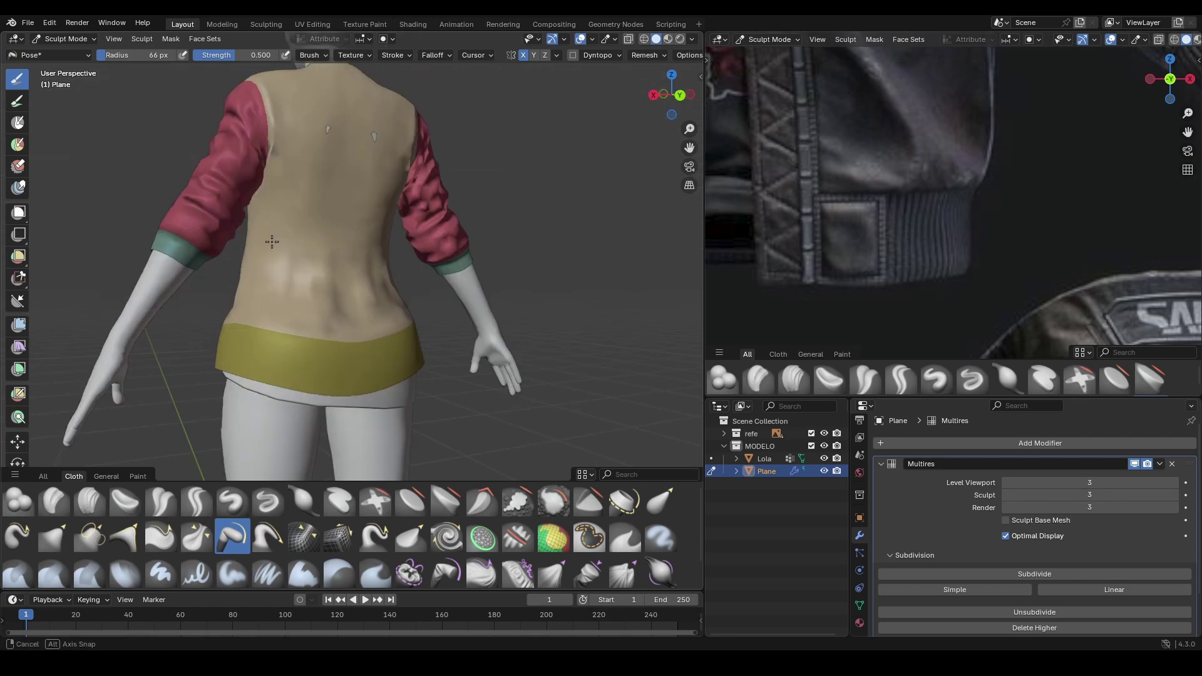
Switch to Elastic Grab with a larger radius from a rear three-quarter view.
{"action": "left_click", "coordinate": [660, 501]}
{"action": "mouse_move", "coordinate": [350, 294]}
{"action": "middle_mouse_down"}
{"action": "mouse_move", "coordinate": [242, 299]}
{"action": "mouse_move", "coordinate": [470, 282]}
{"action": "mouse_move", "coordinate": [443, 333]}
{"action": "mouse_move", "coordinate": [330, 327]}
{"action": "mouse_move", "coordinate": [402, 344]}
{"action": "mouse_move", "coordinate": [476, 250]}
{"action": "mouse_move", "coordinate": [409, 182]}
{"action": "middle_mouse_up"}
{"action": "key", "text": "f"}
{"action": "scroll", "coordinate": [451, 301], "scroll_direction": "up", "scroll_amount": 3}
{"action": "scroll", "coordinate": [409, 182], "scroll_direction": "up", "scroll_amount": 2}
{"action": "scroll", "coordinate": [523, 148], "scroll_direction": "up", "scroll_amount": 4}
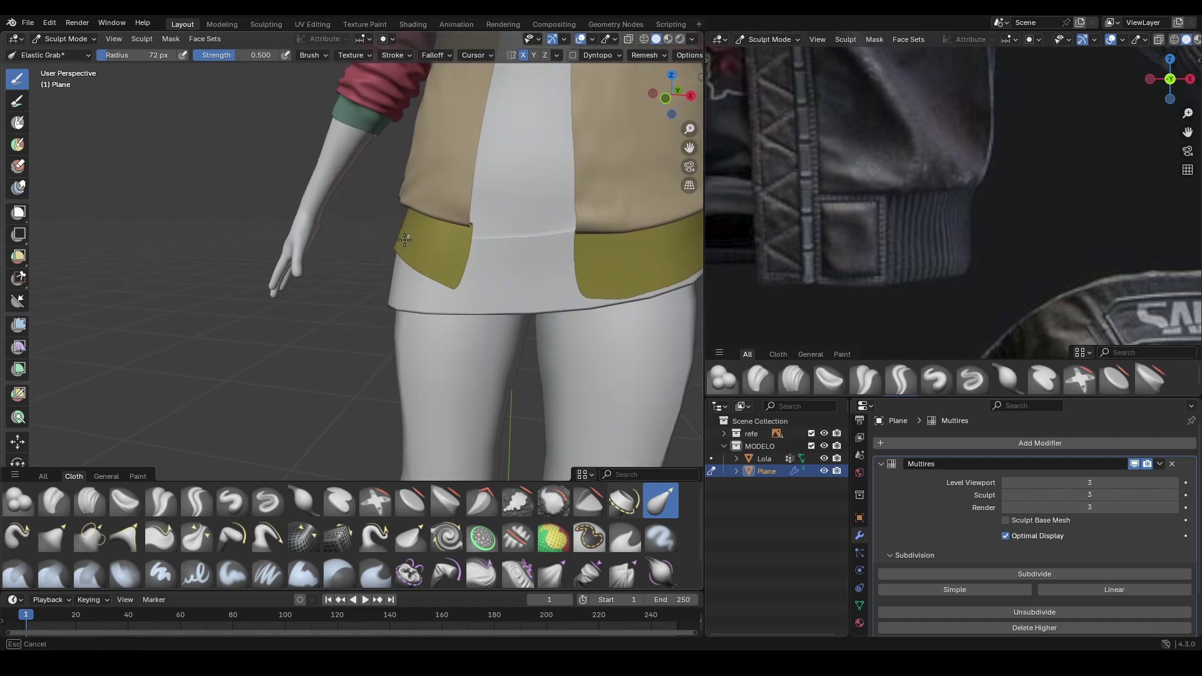
Paint magenta pocket face sets on the front hem at 48 px, then view from the front.
{"action": "left_click", "coordinate": [18, 144]}
{"action": "left_click_drag", "start_coordinate": [543, 225], "coordinate": [543, 276]}
{"action": "key", "text": "KP_1"}
{"action": "scroll", "coordinate": [363, 297], "scroll_direction": "down", "scroll_amount": 4}
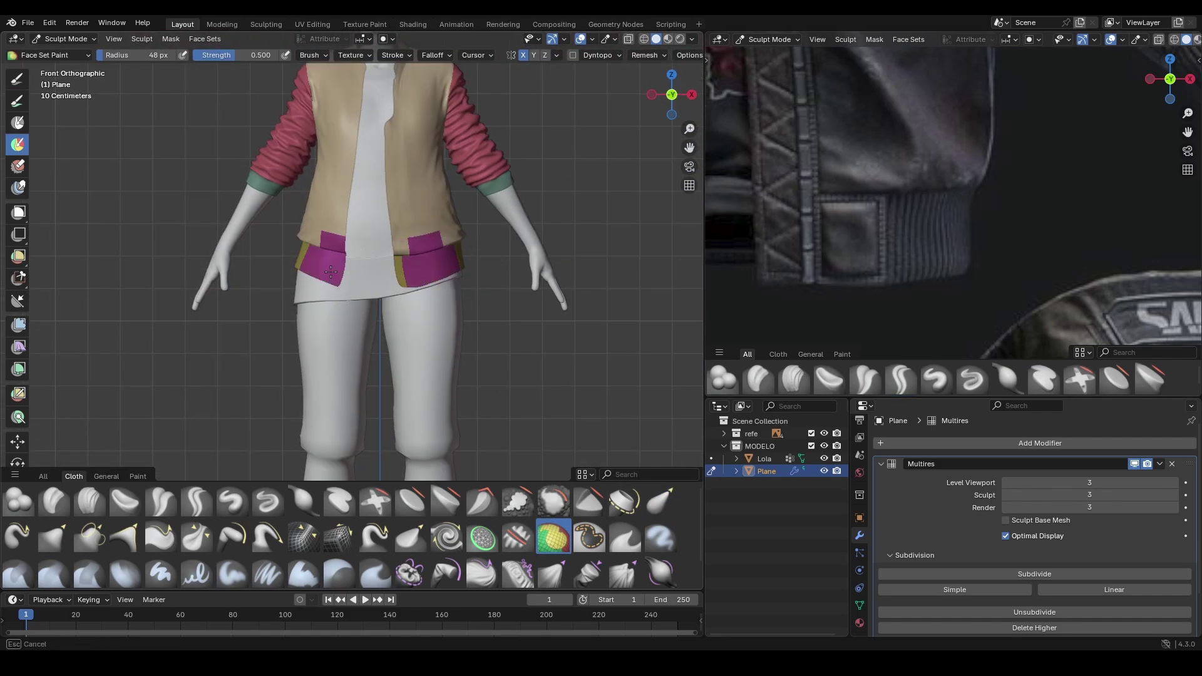
{"action": "middle_click_drag", "start_coordinate": [331, 271], "coordinate": [441, 287]}
{"action": "scroll", "coordinate": [402, 287], "scroll_direction": "down", "scroll_amount": 3}
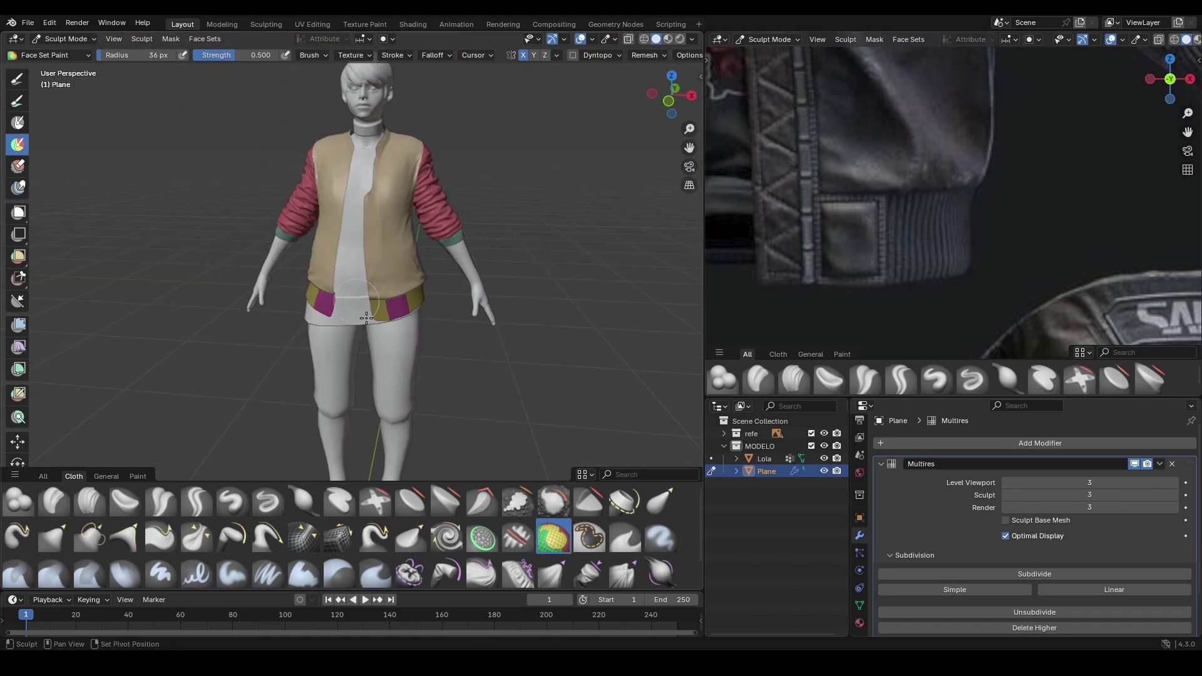
{"action": "scroll", "coordinate": [467, 362], "scroll_direction": "up", "scroll_amount": 5}
{"action": "scroll", "coordinate": [470, 326], "scroll_direction": "down", "scroll_amount": 3}
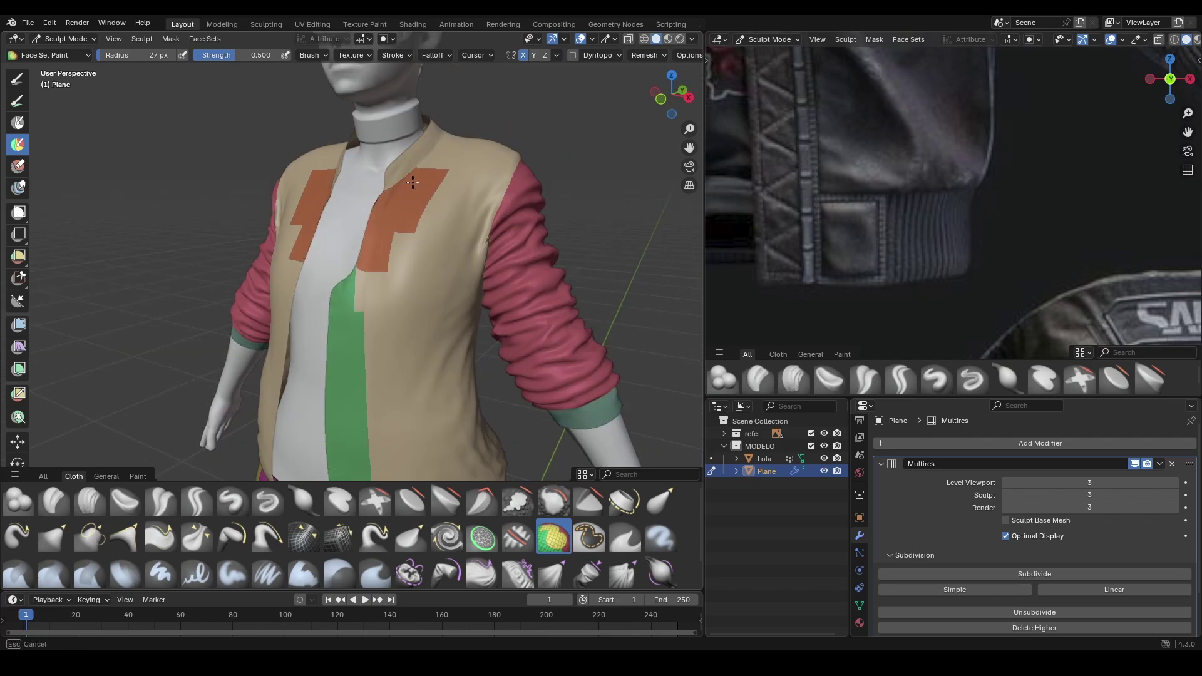
{"action": "mouse_move", "coordinate": [471, 326]}
{"action": "middle_mouse_down"}
{"action": "mouse_move", "coordinate": [453, 340]}
{"action": "mouse_move", "coordinate": [467, 355]}
{"action": "middle_mouse_up"}
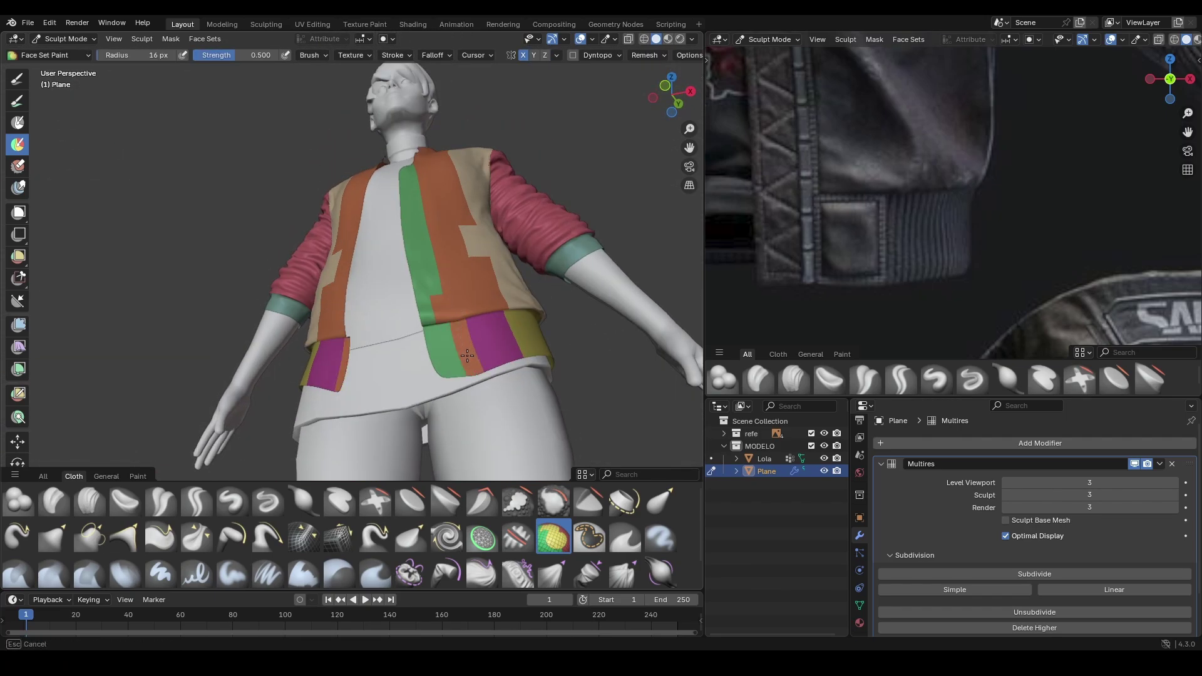
{"action": "middle_click_drag", "start_coordinate": [440, 310], "coordinate": [491, 322]}
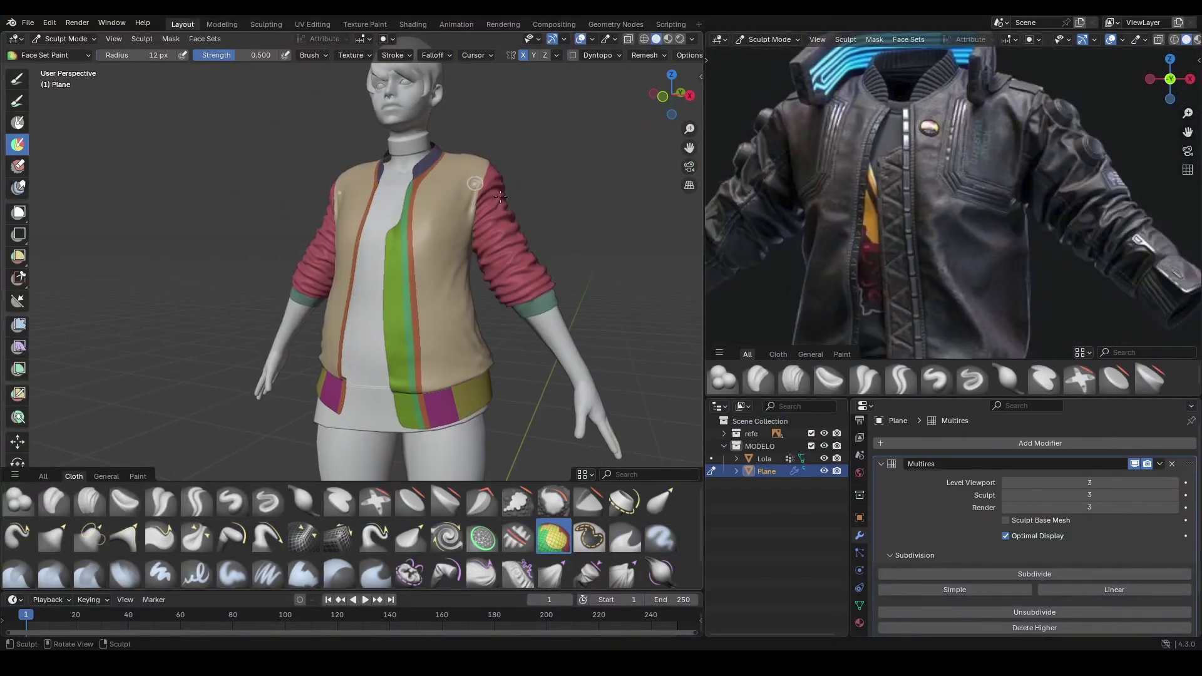
{"action": "mouse_move", "coordinate": [521, 148]}
{"action": "middle_mouse_down"}
{"action": "mouse_move", "coordinate": [274, 287]}
{"action": "mouse_move", "coordinate": [410, 204]}
{"action": "middle_mouse_up"}
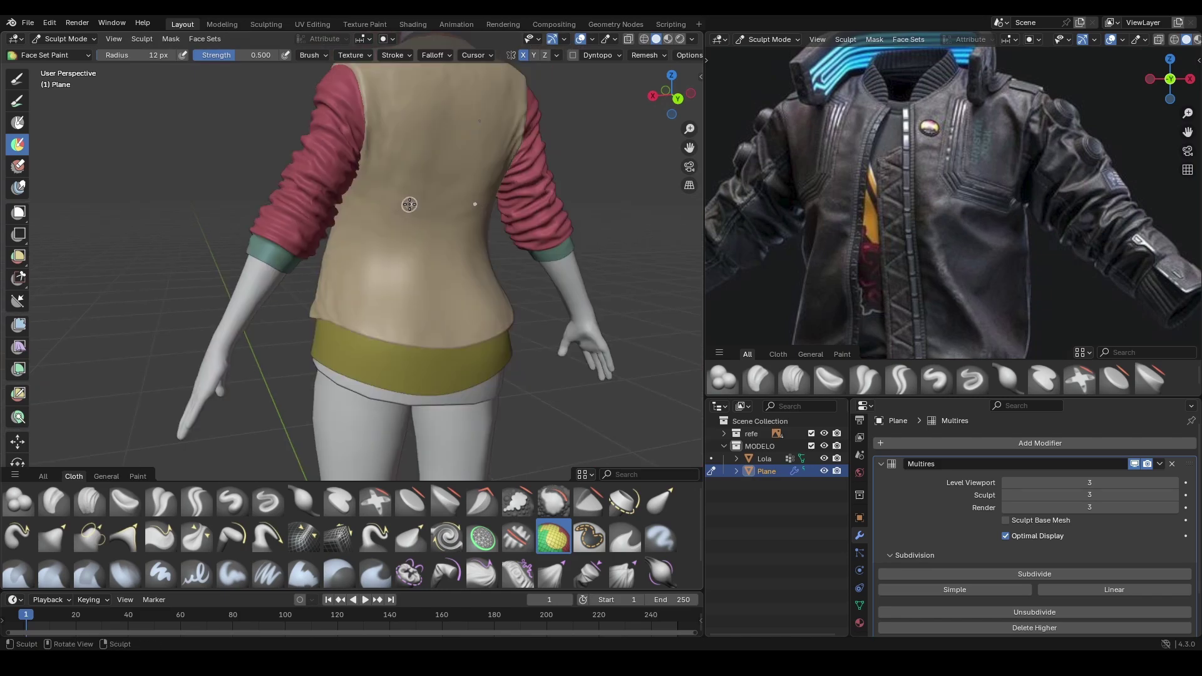
{"action": "middle_click_drag", "start_coordinate": [344, 175], "coordinate": [478, 171]}
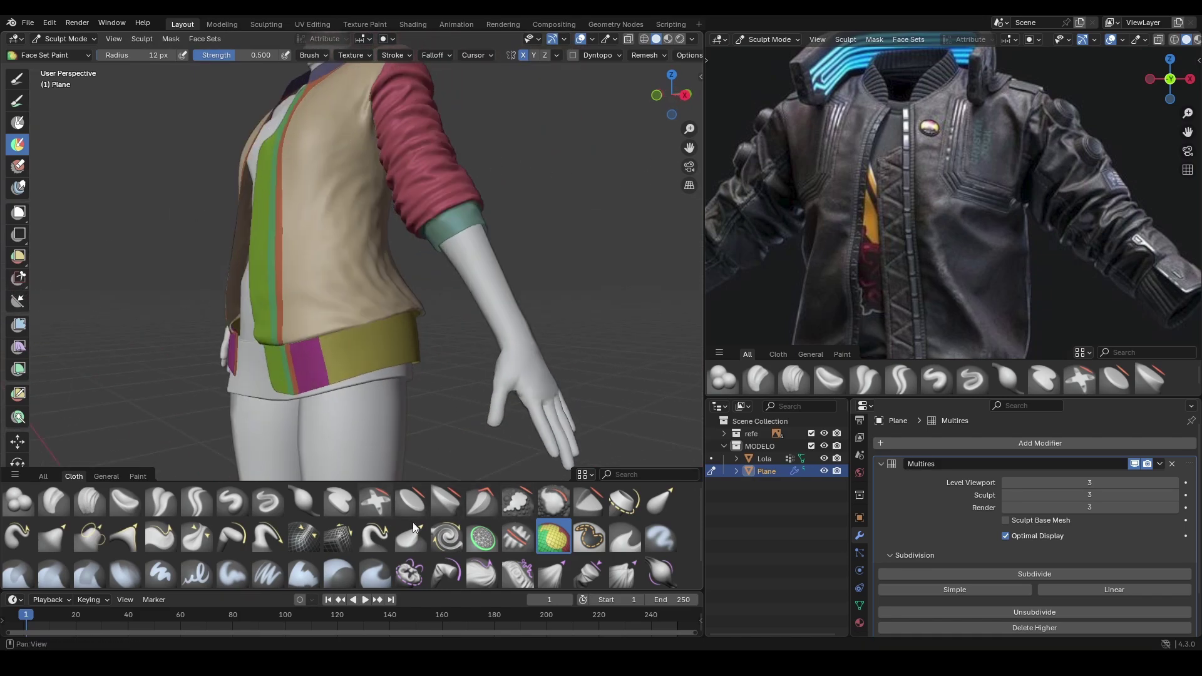
{"action": "middle_click_drag", "start_coordinate": [348, 303], "coordinate": [388, 295]}
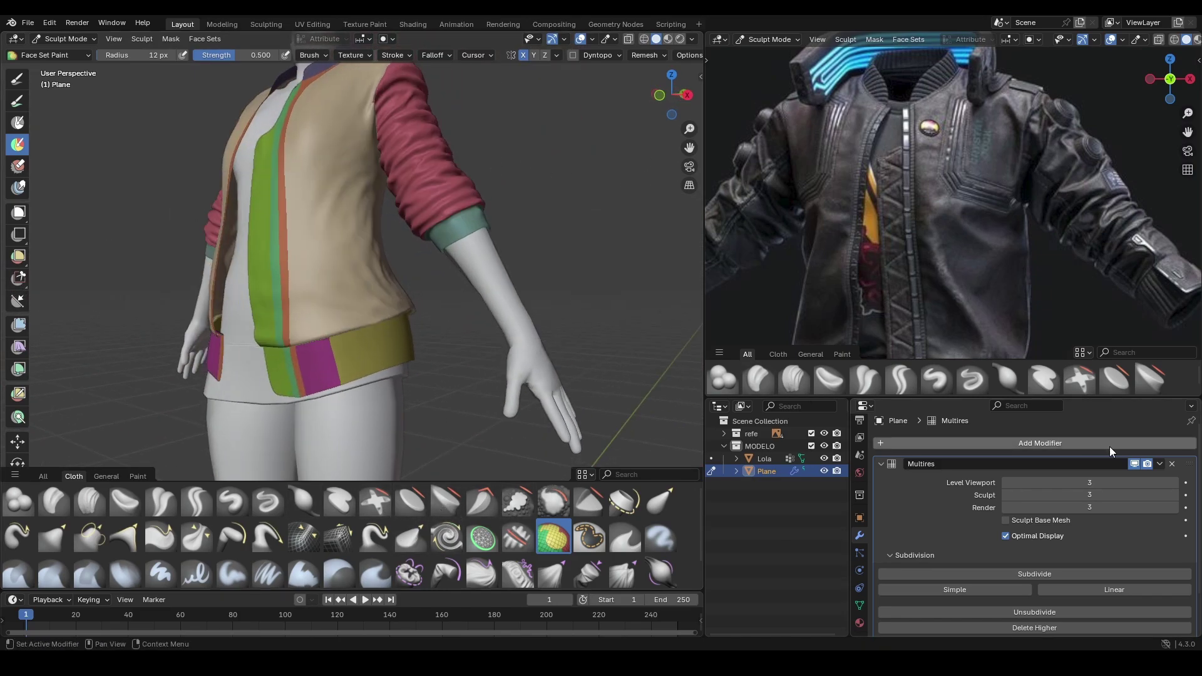
Subdivide the jacket's Multires to sculpt and render level 5, keeping viewport level 3.
{"action": "left_click", "coordinate": [1019, 573]}
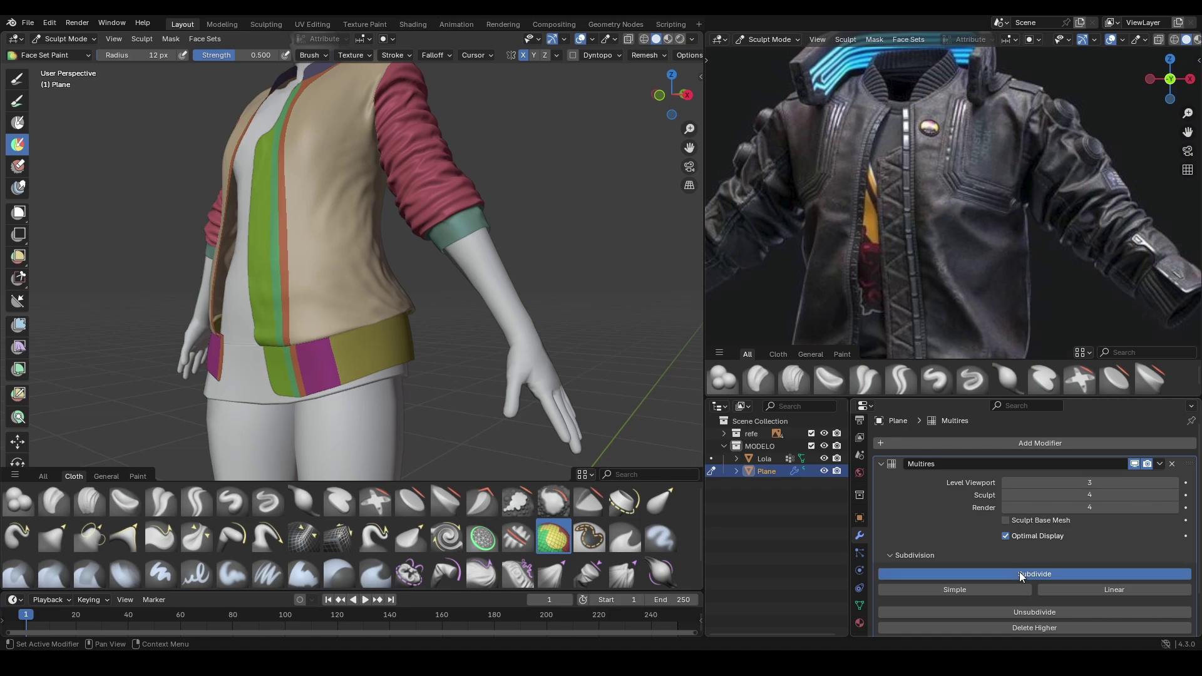
{"action": "mouse_move", "coordinate": [416, 182]}
{"action": "middle_mouse_down"}
{"action": "mouse_move", "coordinate": [388, 124]}
{"action": "mouse_move", "coordinate": [745, 184]}
{"action": "middle_mouse_up"}
{"action": "middle_click_drag", "start_coordinate": [526, 204], "coordinate": [526, 262], "text": "shift"}
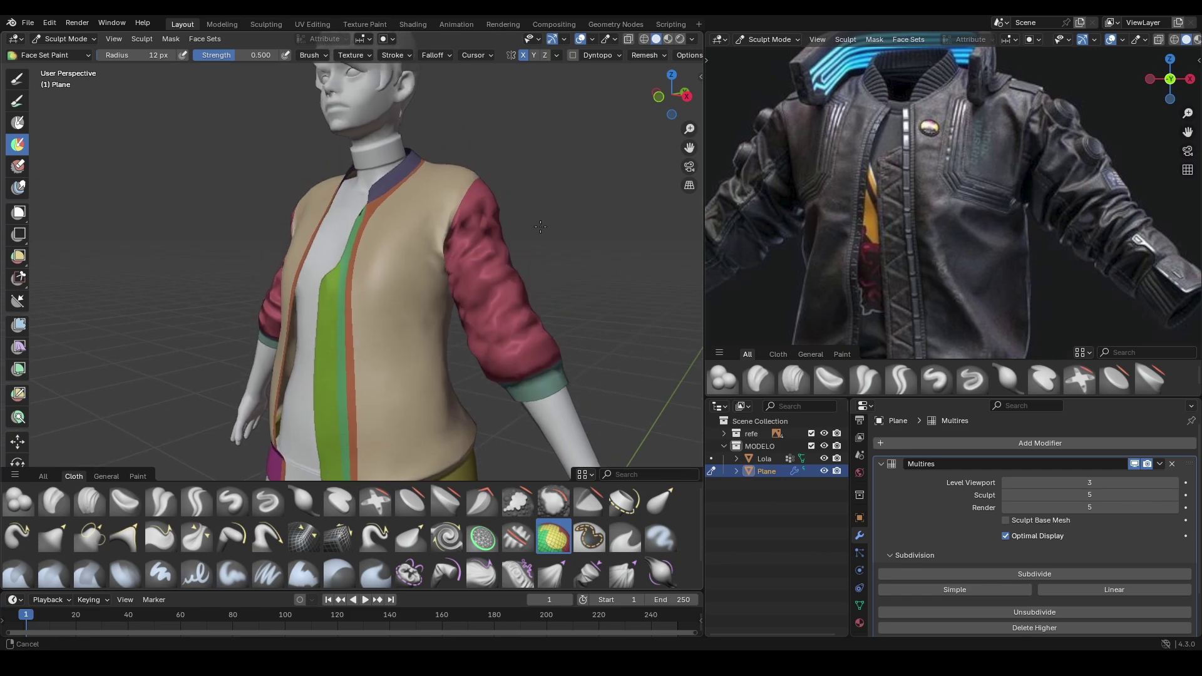
{"action": "scroll", "coordinate": [997, 153], "scroll_direction": "up", "scroll_amount": 3}
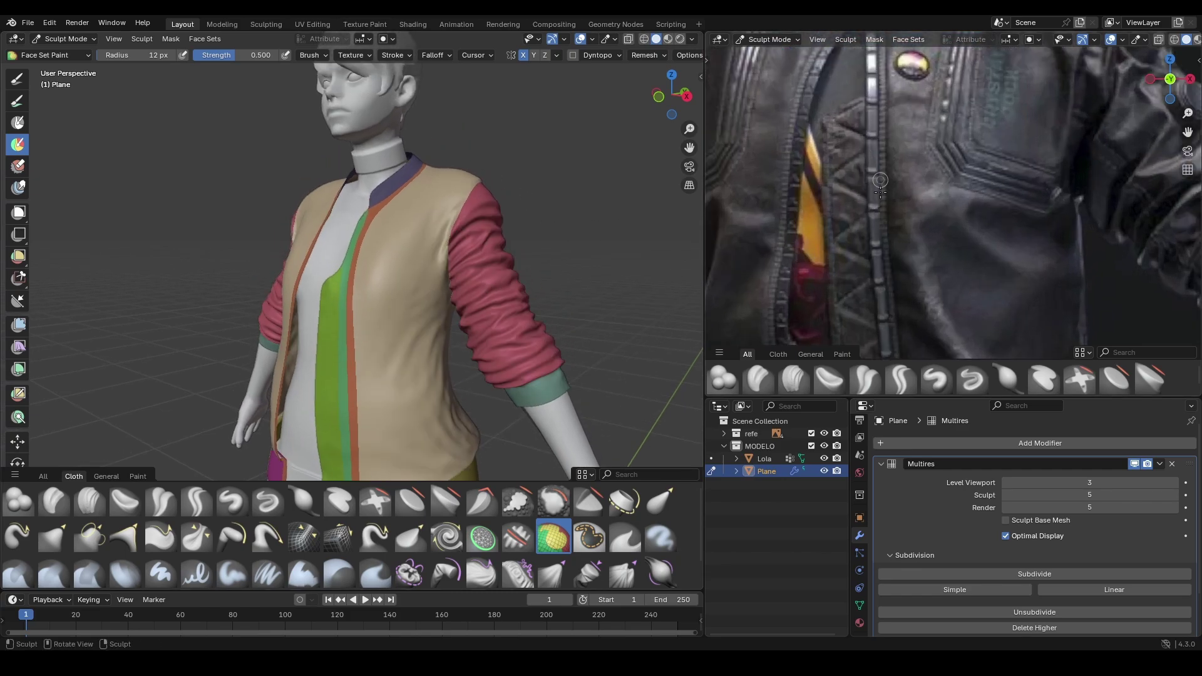
{"action": "middle_click_drag", "start_coordinate": [878, 256], "coordinate": [896, 165], "text": "shift"}
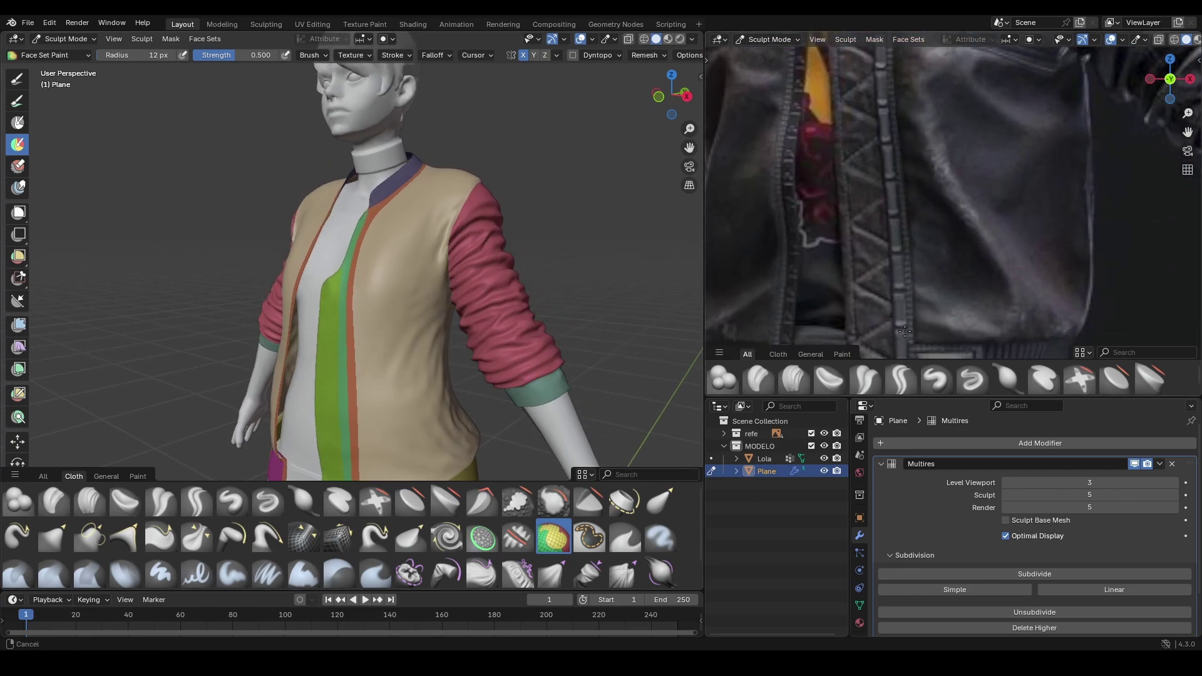
Select the Draw brush and frame the character's neck and collar.
{"action": "middle_click_drag", "start_coordinate": [908, 298], "coordinate": [923, 217], "text": "shift"}
{"action": "middle_click_drag", "start_coordinate": [442, 192], "coordinate": [397, 240]}
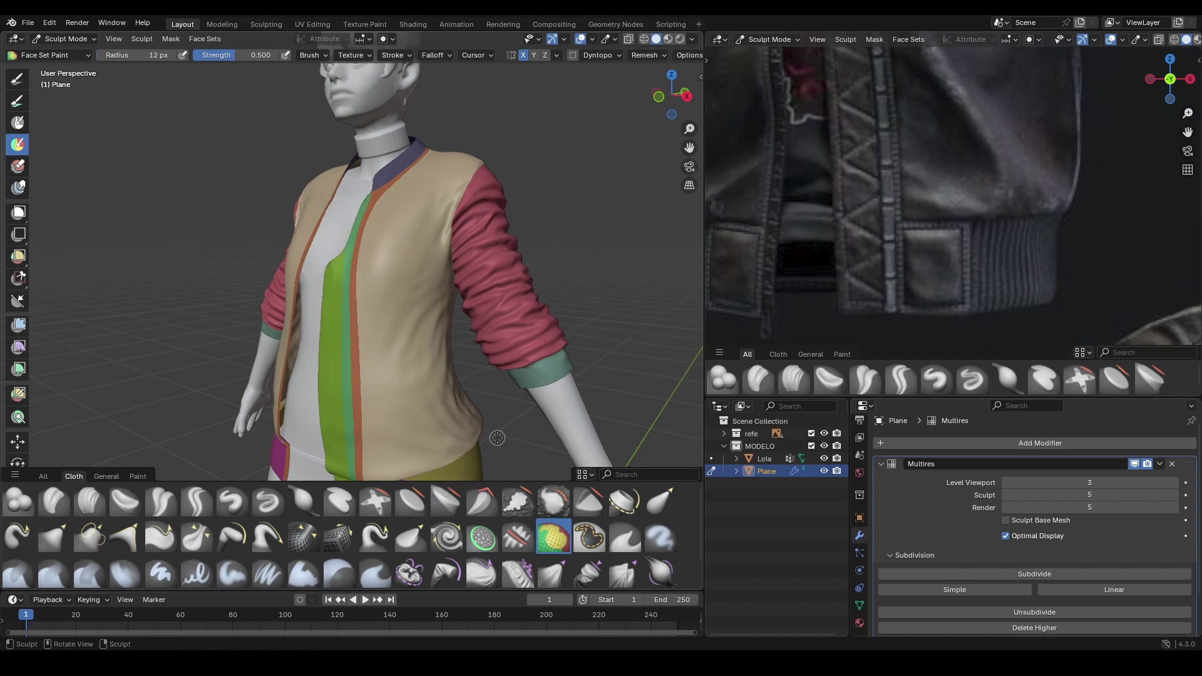
{"action": "left_click", "coordinate": [236, 498]}
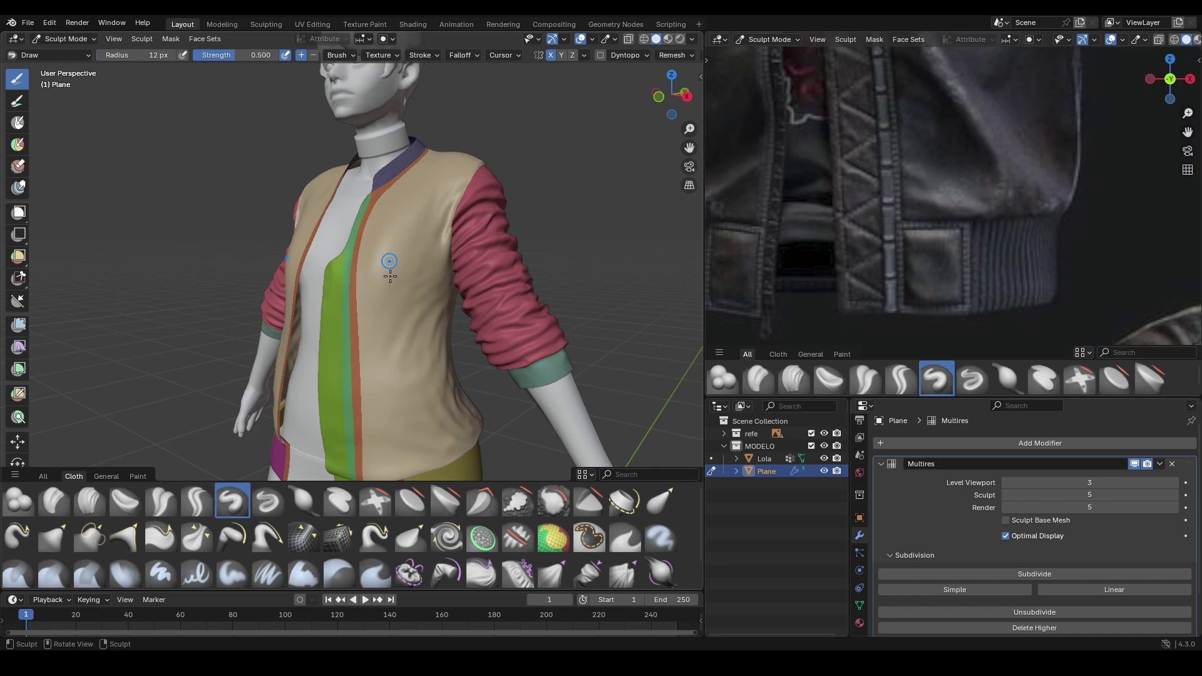
{"action": "middle_click_drag", "start_coordinate": [390, 275], "coordinate": [397, 268]}
{"action": "scroll", "coordinate": [397, 268], "scroll_direction": "up", "scroll_amount": 1}
{"action": "scroll", "coordinate": [421, 261], "scroll_direction": "up", "scroll_amount": 2}
{"action": "scroll", "coordinate": [442, 269], "scroll_direction": "up", "scroll_amount": 2}
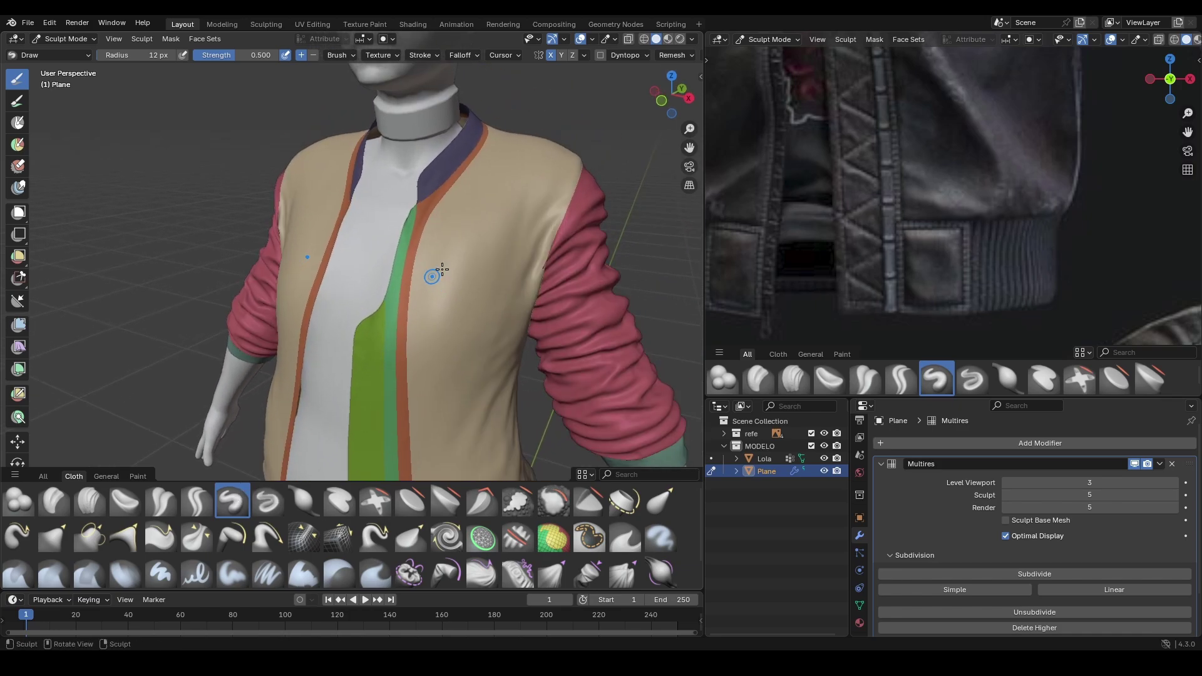
{"action": "scroll", "coordinate": [442, 269], "scroll_direction": "up", "scroll_amount": 2}
{"action": "middle_click_drag", "start_coordinate": [507, 145], "coordinate": [471, 248], "text": "shift"}
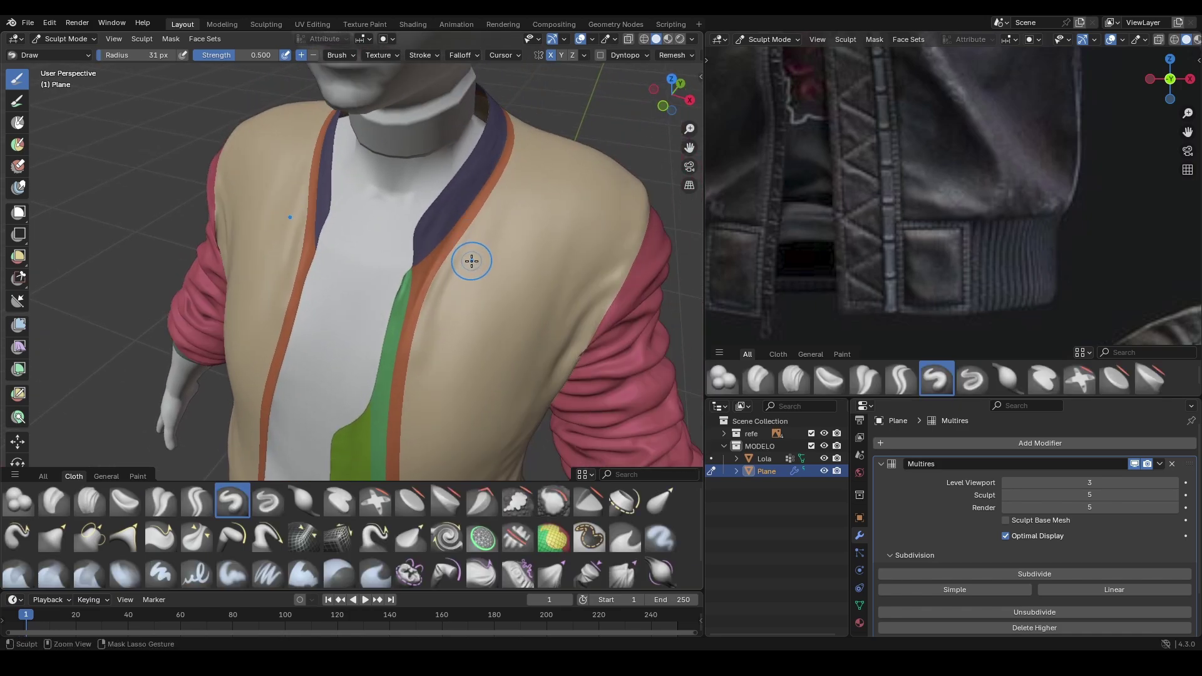
Raise the collar band with Draw strokes, Face Sets auto-masking on and a 58 px radius.
{"action": "left_click_drag", "start_coordinate": [432, 286], "coordinate": [450, 255]}
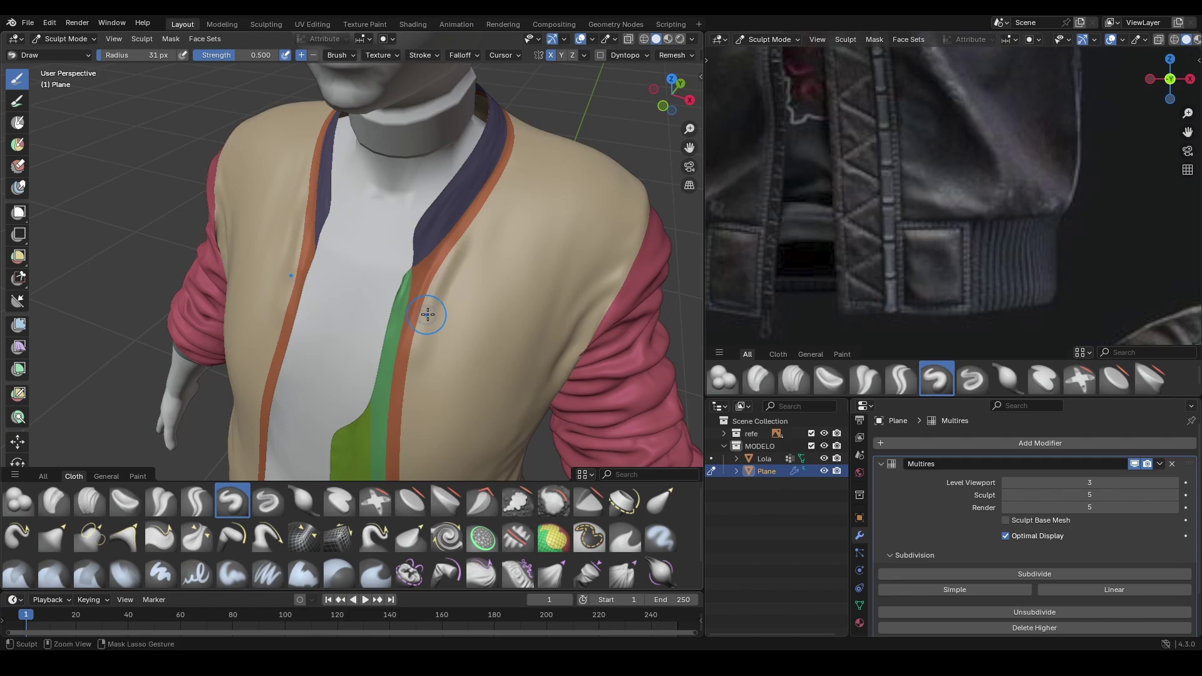
{"action": "middle_click_drag", "start_coordinate": [437, 365], "coordinate": [455, 269]}
{"action": "key", "text": "n"}
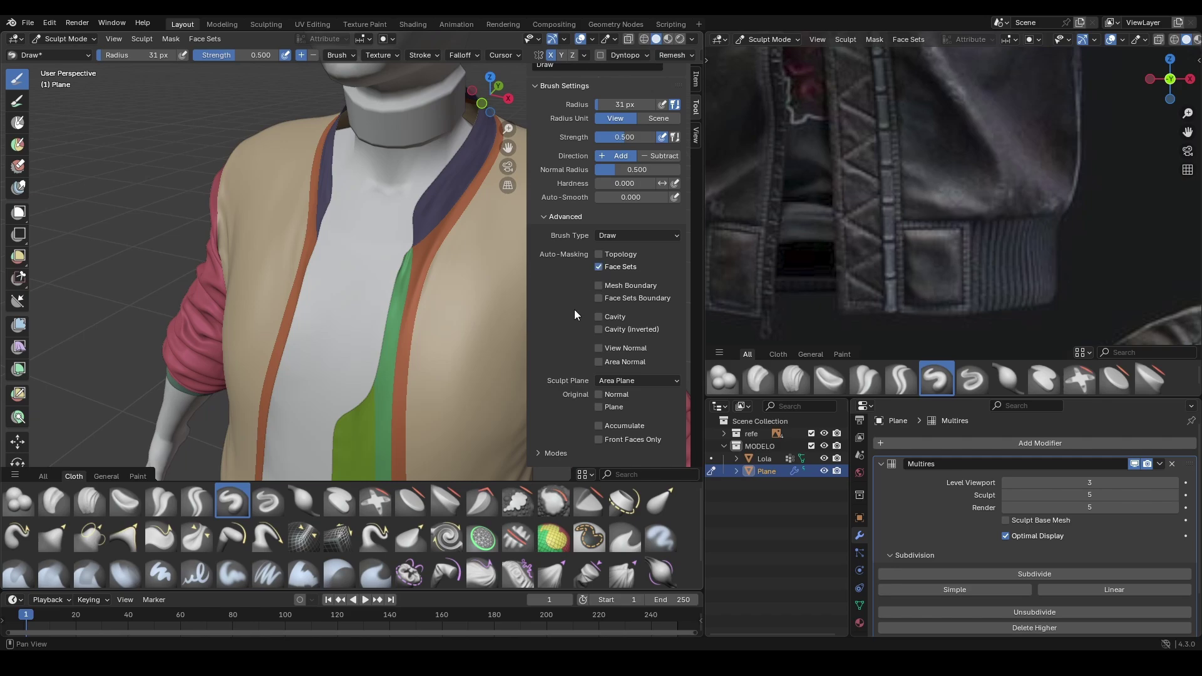
{"action": "key", "text": "n"}
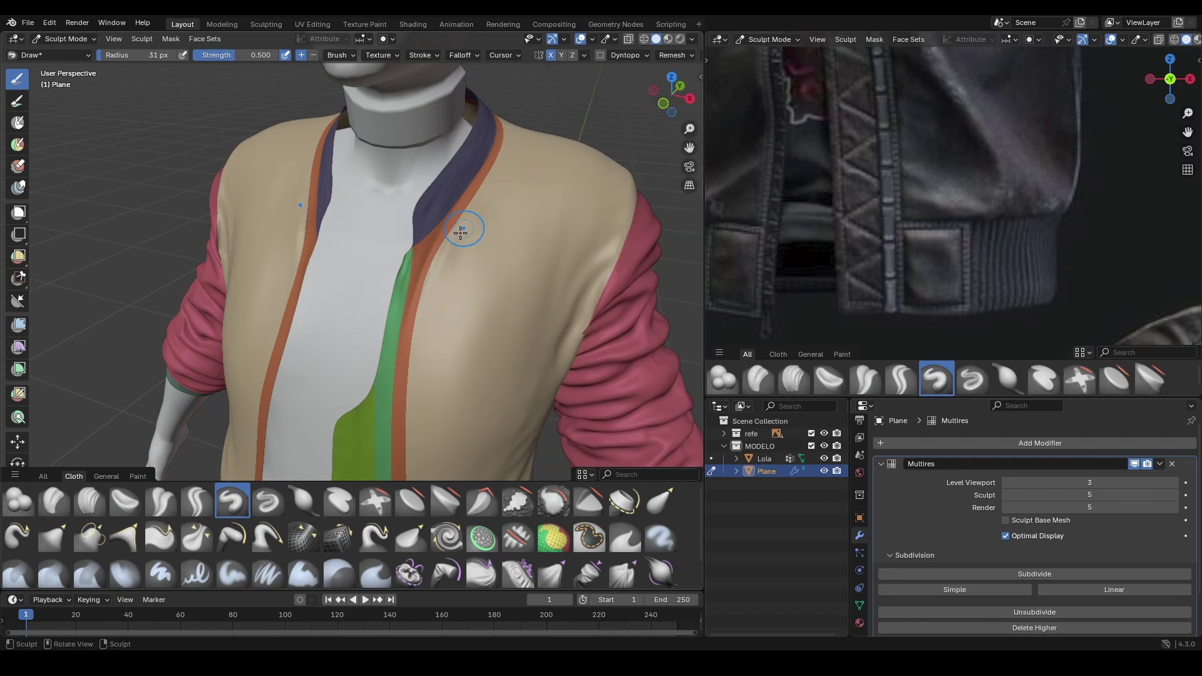
{"action": "mouse_move", "coordinate": [460, 232]}
{"action": "middle_mouse_down", "text": "ctrl"}
{"action": "mouse_move", "coordinate": [432, 275]}
{"action": "mouse_move", "coordinate": [439, 250]}
{"action": "middle_mouse_up", "text": "ctrl"}
Choose a brush falloff curve preset and look at the jacket's back.
{"action": "key", "text": "n"}
{"action": "left_click", "coordinate": [621, 377]}
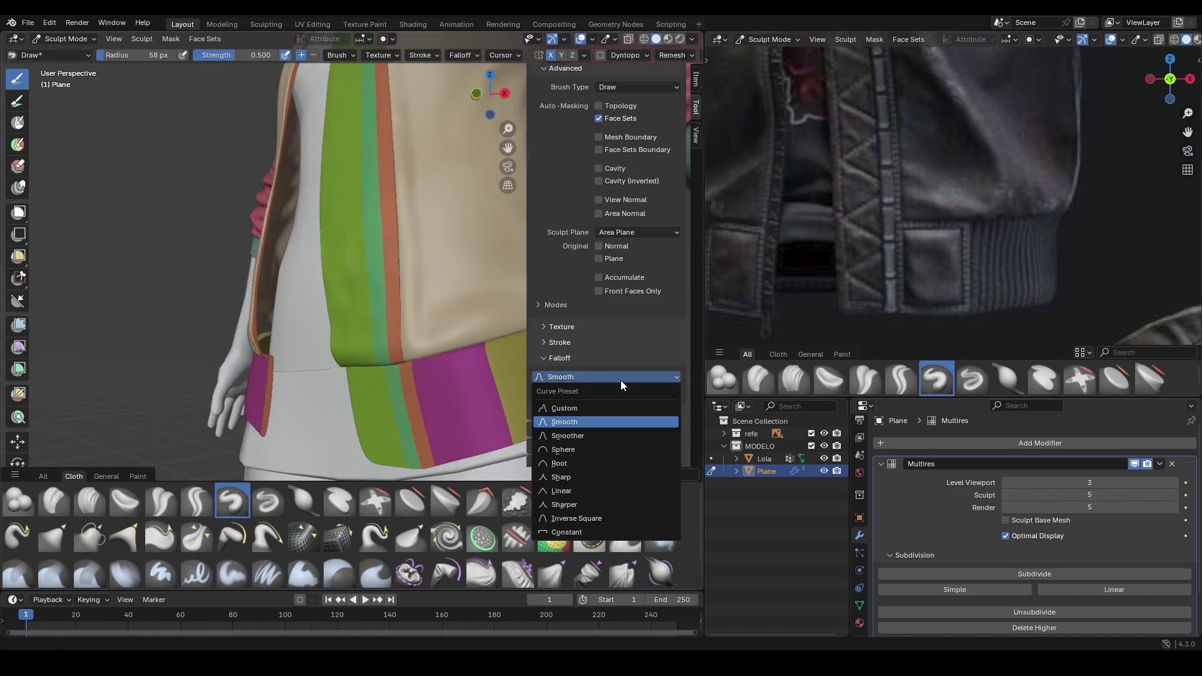
{"action": "key", "text": "n"}
{"action": "scroll", "coordinate": [411, 237], "scroll_direction": "down", "scroll_amount": 4}
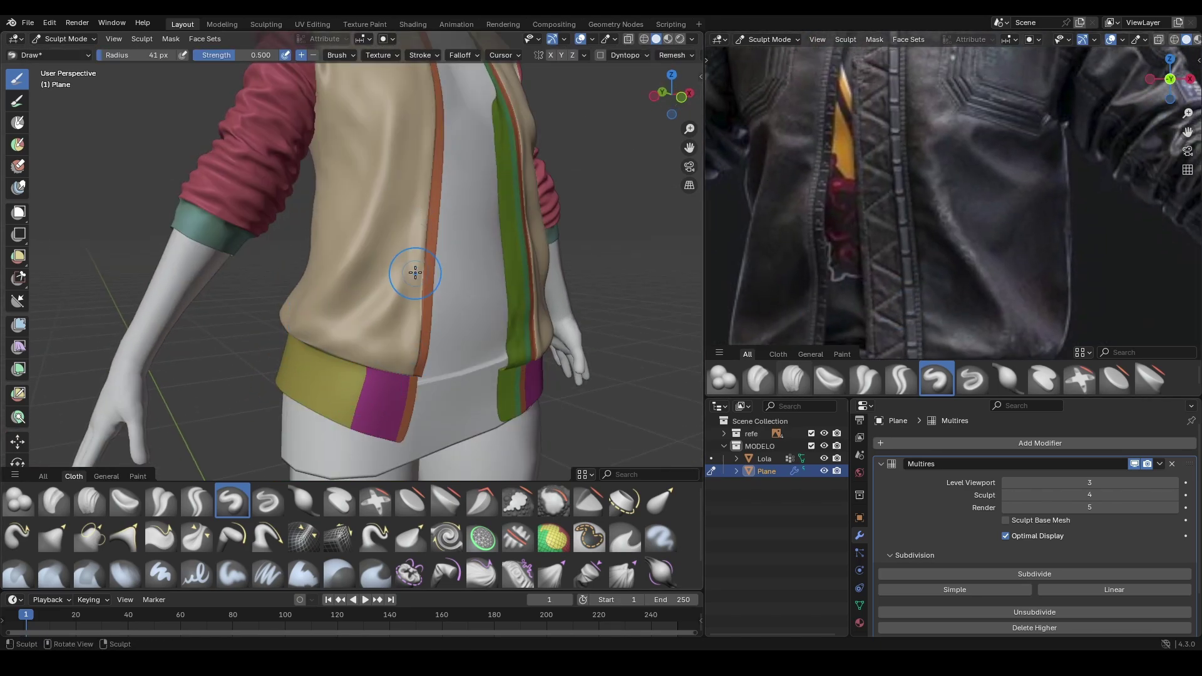
{"action": "mouse_move", "coordinate": [415, 273]}
{"action": "middle_mouse_down"}
{"action": "mouse_move", "coordinate": [356, 300]}
{"action": "mouse_move", "coordinate": [341, 263]}
{"action": "mouse_move", "coordinate": [403, 255]}
{"action": "mouse_move", "coordinate": [653, 103]}
{"action": "middle_mouse_up"}
{"action": "key", "text": "ctrl+KP_1"}
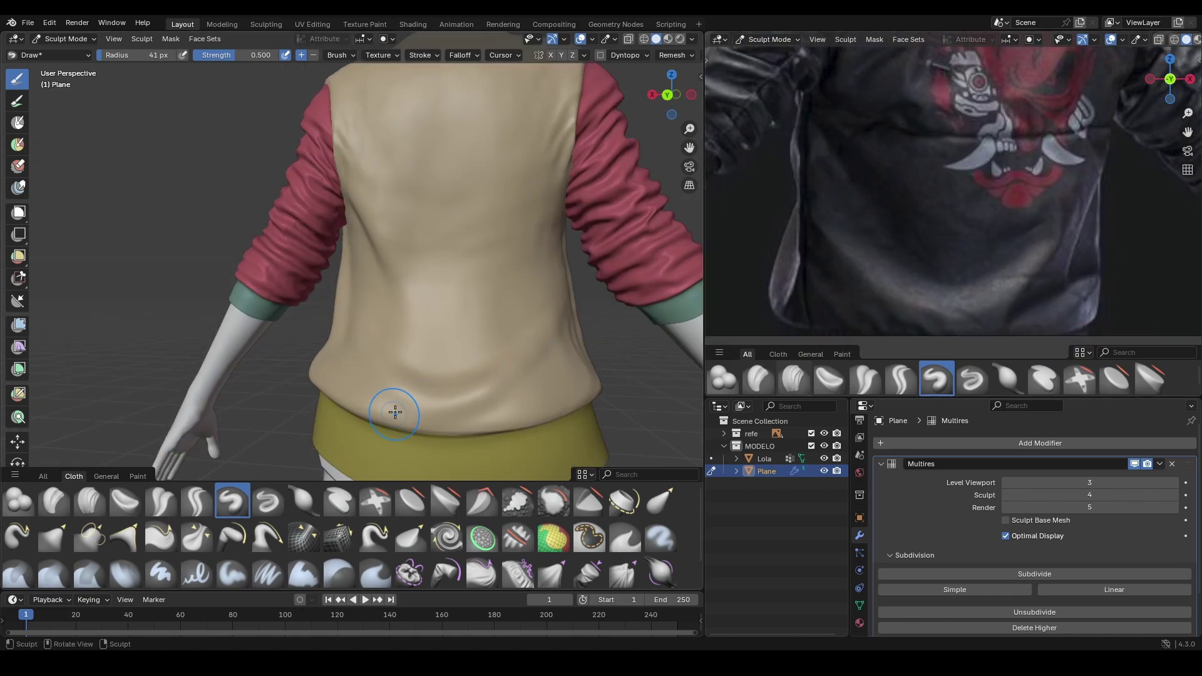
Carve seam creases down the shoulder panel with the Crease Polish and Draw brushes.
{"action": "left_click", "coordinate": [403, 322]}
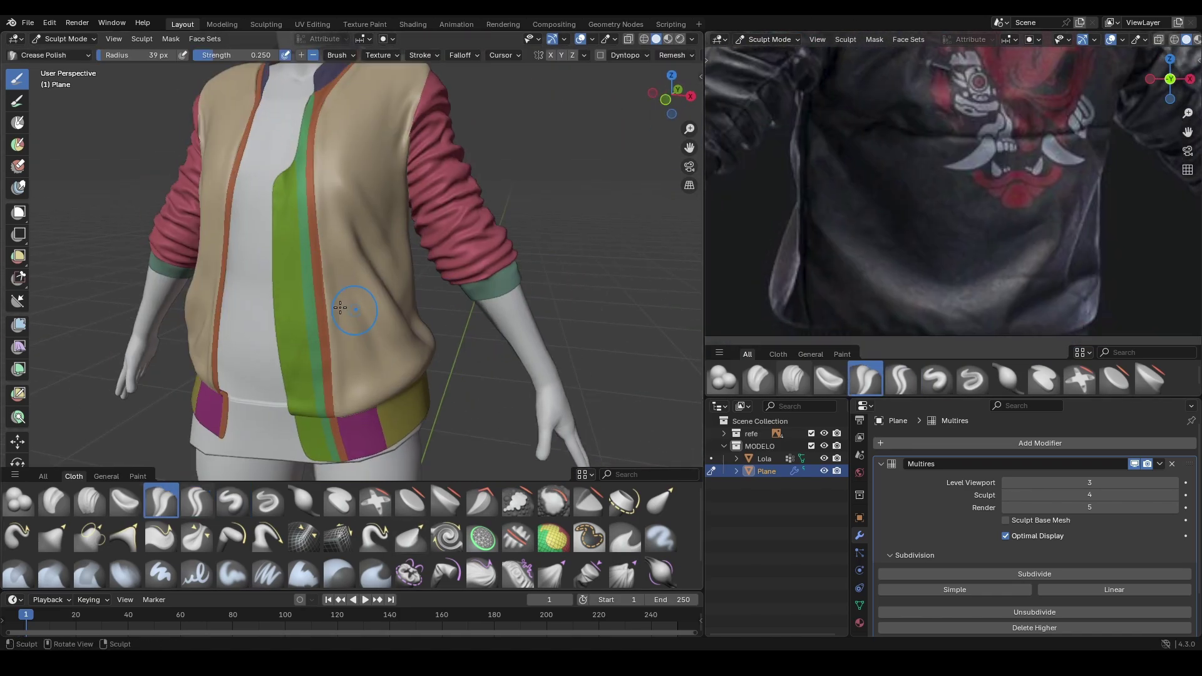
{"action": "scroll", "coordinate": [418, 280], "scroll_direction": "up", "scroll_amount": 3}
{"action": "scroll", "coordinate": [418, 279], "scroll_direction": "down", "scroll_amount": 2}
{"action": "key", "text": "x"}
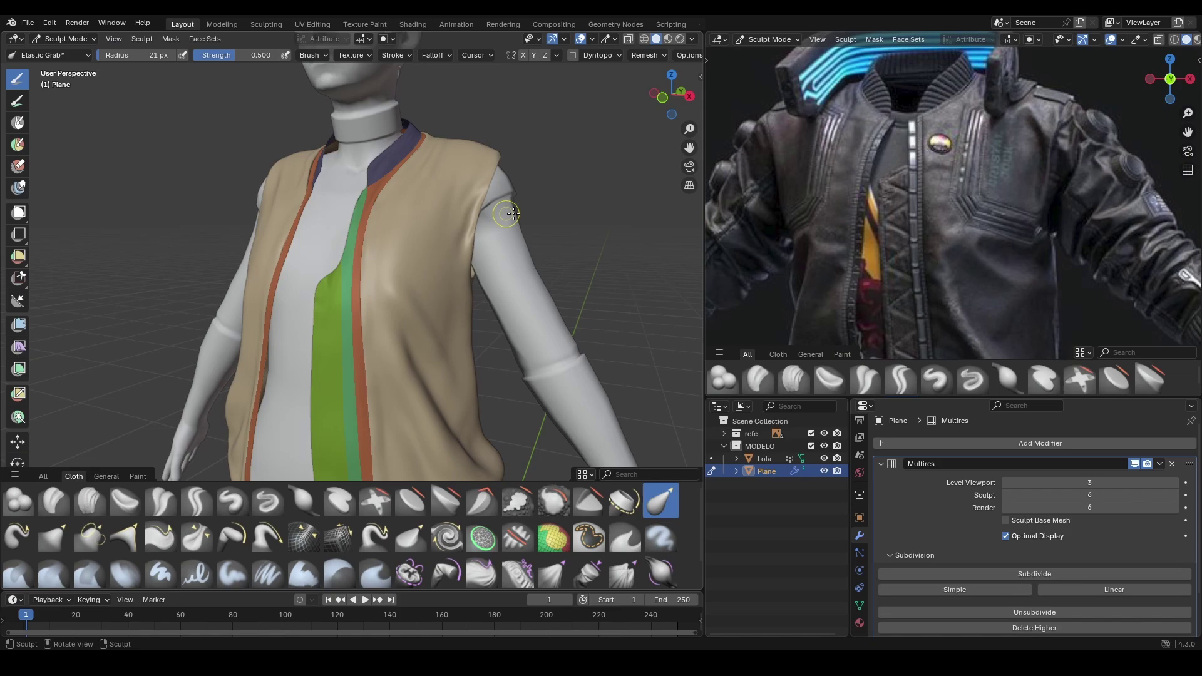
{"action": "middle_click_drag", "start_coordinate": [512, 214], "coordinate": [176, 496]}
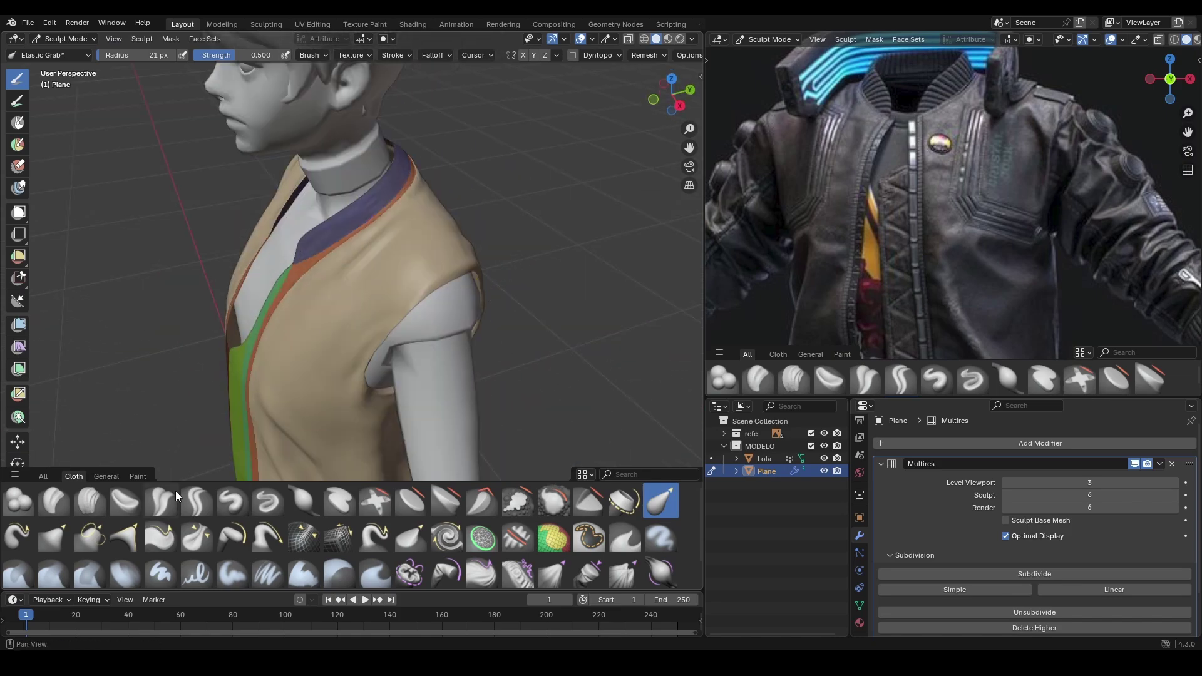
{"action": "middle_click_drag", "start_coordinate": [566, 226], "coordinate": [436, 224], "text": "ctrl"}
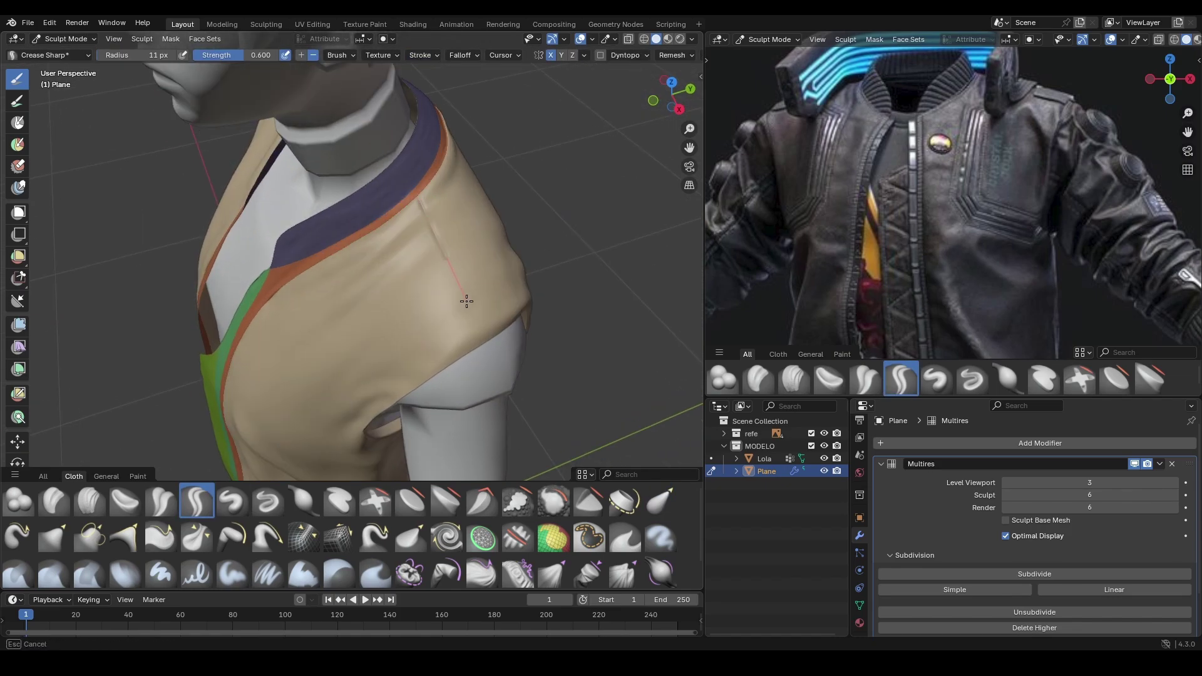
{"action": "middle_click_drag", "start_coordinate": [497, 369], "coordinate": [437, 116]}
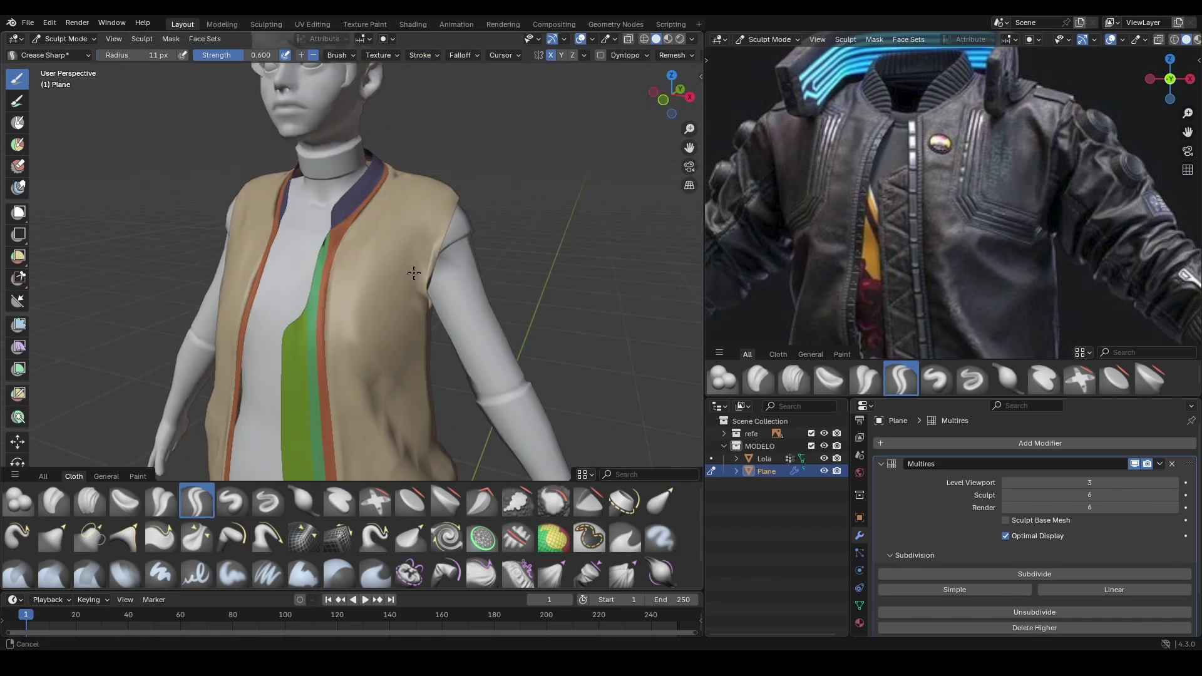
{"action": "left_click_drag", "start_coordinate": [498, 405], "coordinate": [499, 406]}
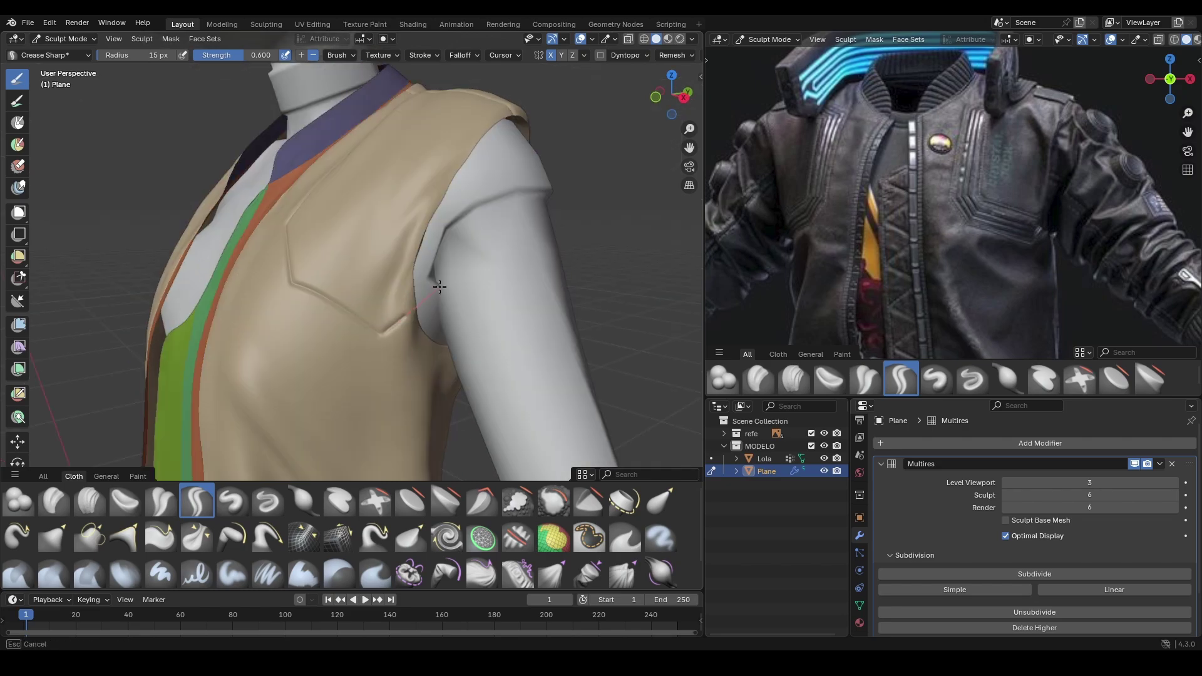
{"action": "left_click_drag", "start_coordinate": [439, 128], "coordinate": [425, 201]}
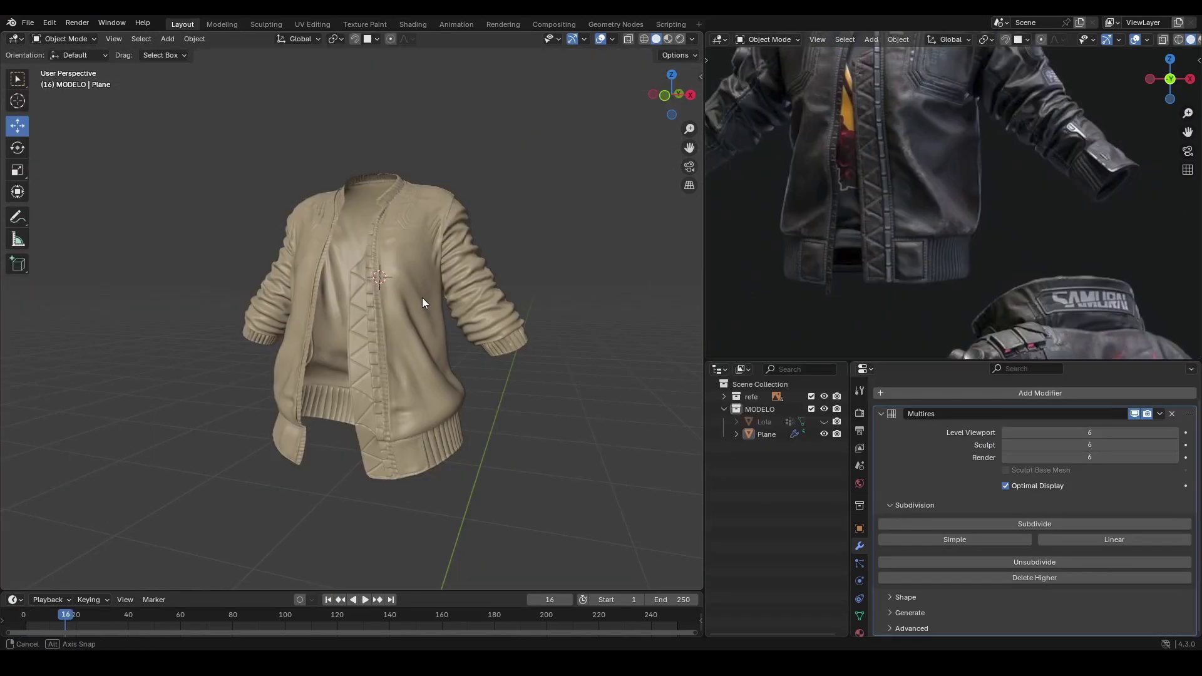
Inspect the jacket front closely alongside the reference jacket's badge and sleeve.
{"action": "middle_click_drag", "start_coordinate": [369, 293], "coordinate": [466, 273]}
{"action": "scroll", "coordinate": [422, 266], "scroll_direction": "up", "scroll_amount": 2}
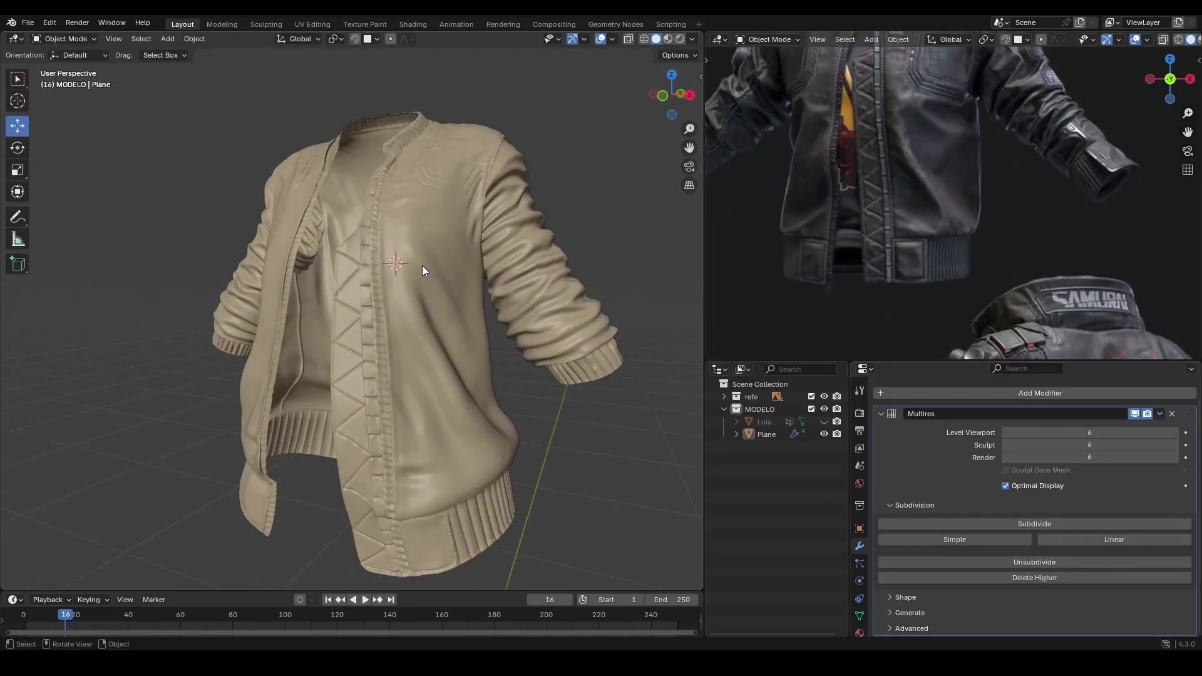
{"action": "scroll", "coordinate": [914, 163], "scroll_direction": "down", "scroll_amount": 3}
{"action": "scroll", "coordinate": [905, 175], "scroll_direction": "up", "scroll_amount": 2}
{"action": "scroll", "coordinate": [945, 202], "scroll_direction": "up", "scroll_amount": 2}
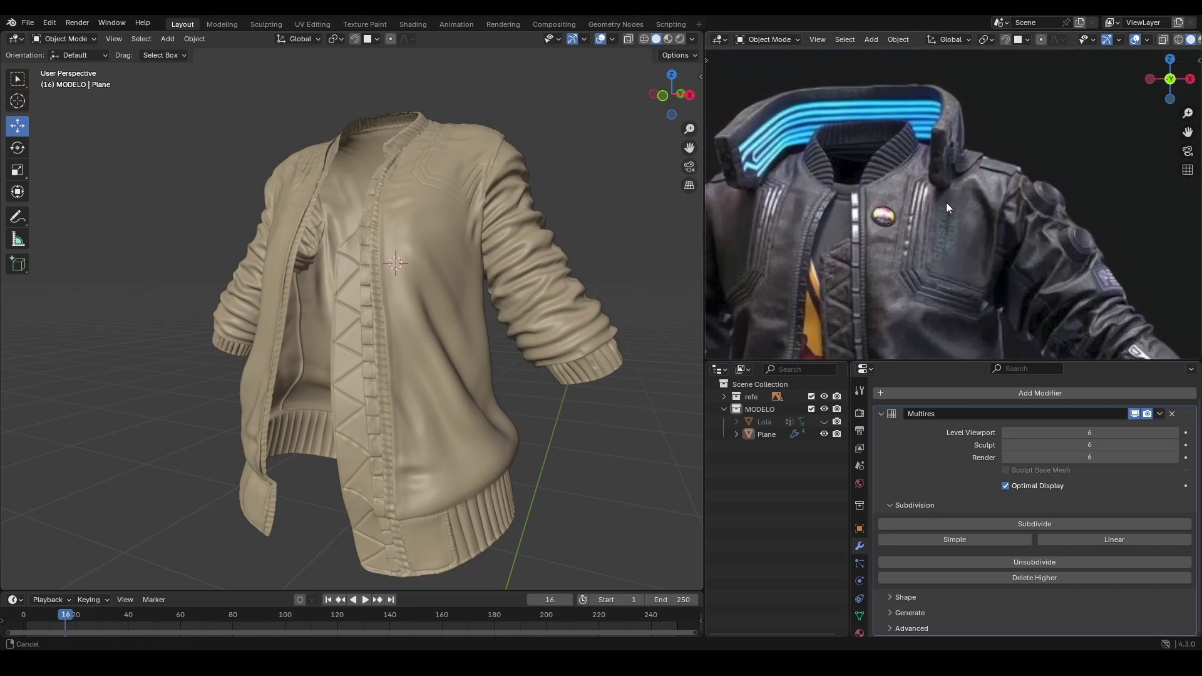
{"action": "scroll", "coordinate": [938, 199], "scroll_direction": "up", "scroll_amount": 2}
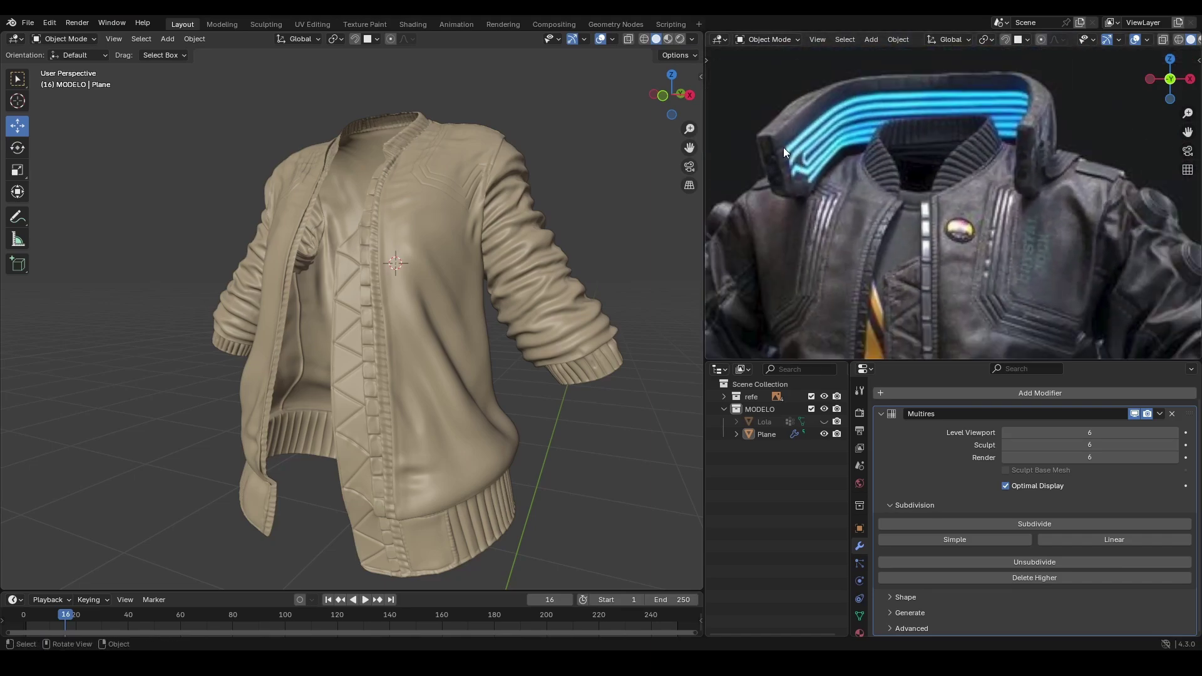
{"action": "middle_click_drag", "start_coordinate": [1048, 178], "coordinate": [931, 141], "text": "shift"}
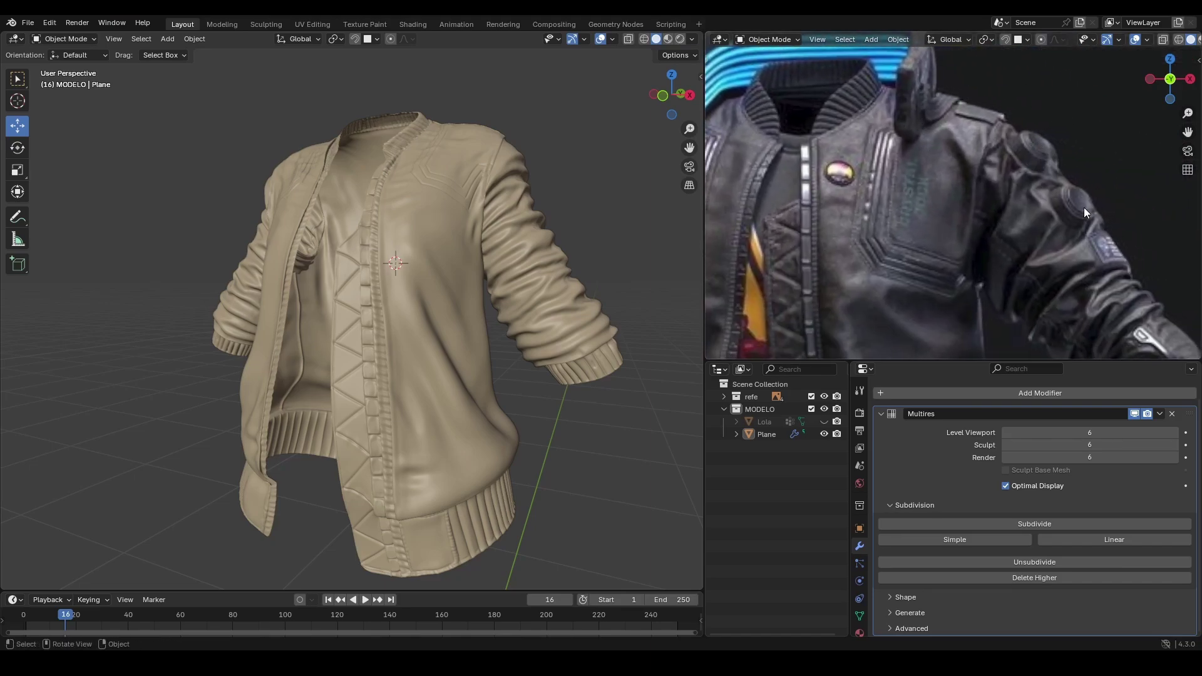
{"action": "scroll", "coordinate": [1020, 170], "scroll_direction": "down", "scroll_amount": 1}
{"action": "scroll", "coordinate": [1012, 179], "scroll_direction": "down", "scroll_amount": 1}
{"action": "scroll", "coordinate": [1002, 183], "scroll_direction": "down", "scroll_amount": 1}
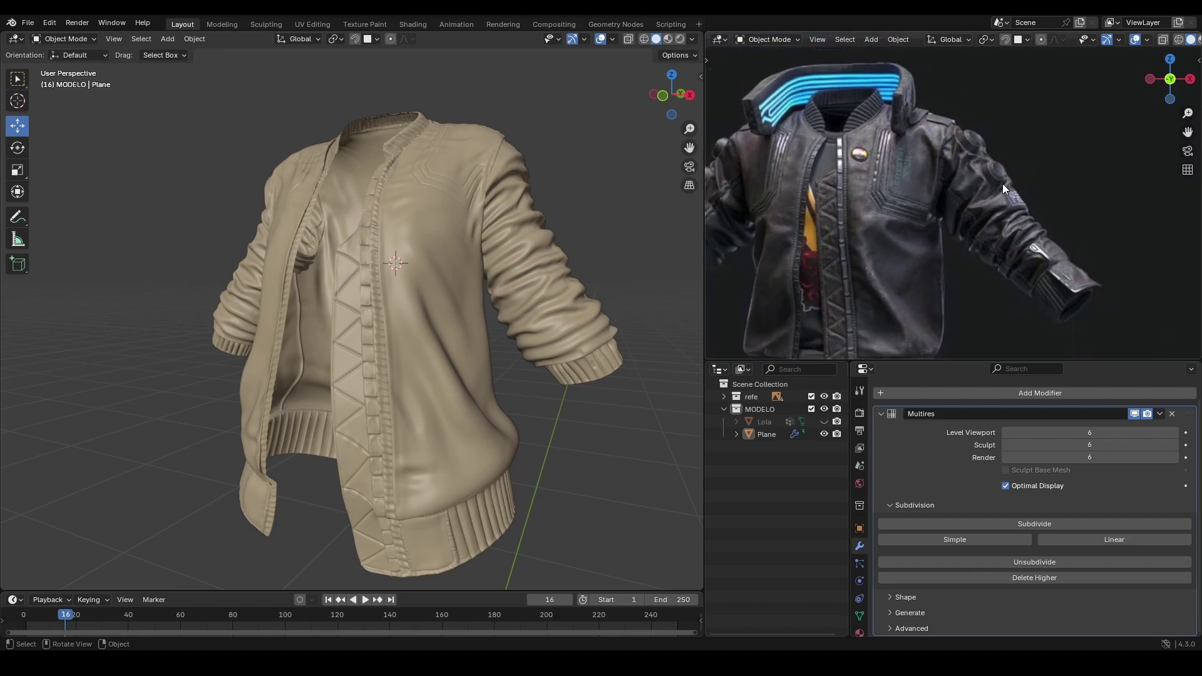
{"action": "scroll", "coordinate": [1032, 208], "scroll_direction": "up", "scroll_amount": 3}
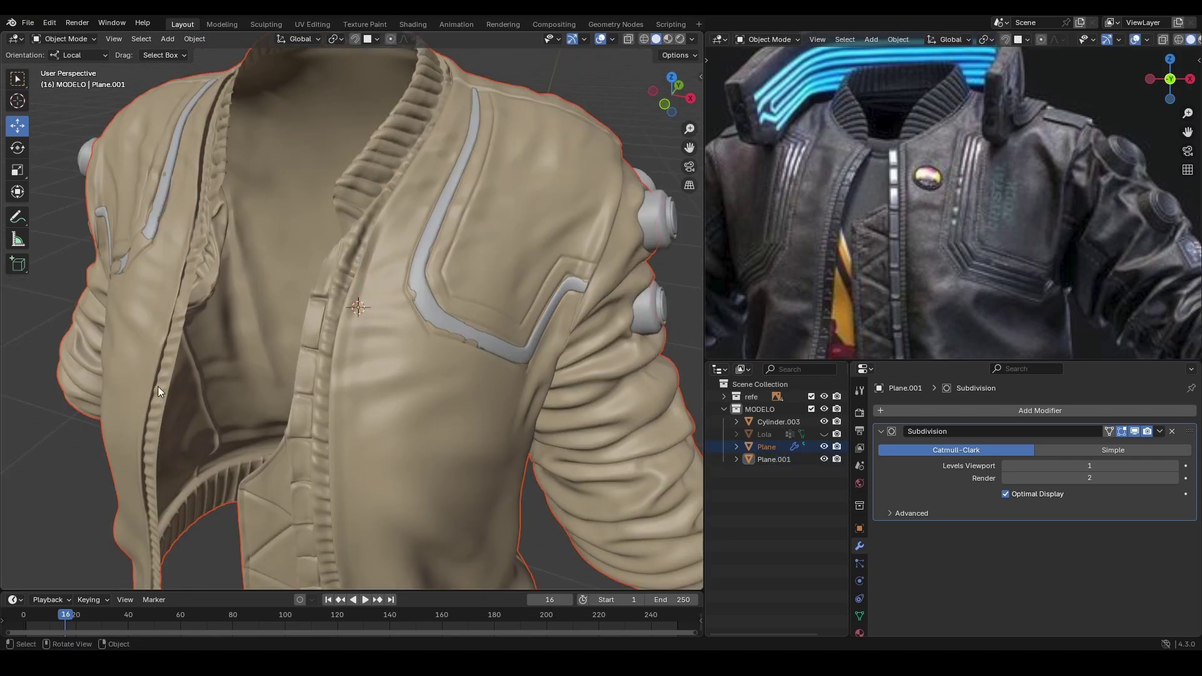
{"action": "middle_click_drag", "start_coordinate": [158, 391], "coordinate": [357, 307]}
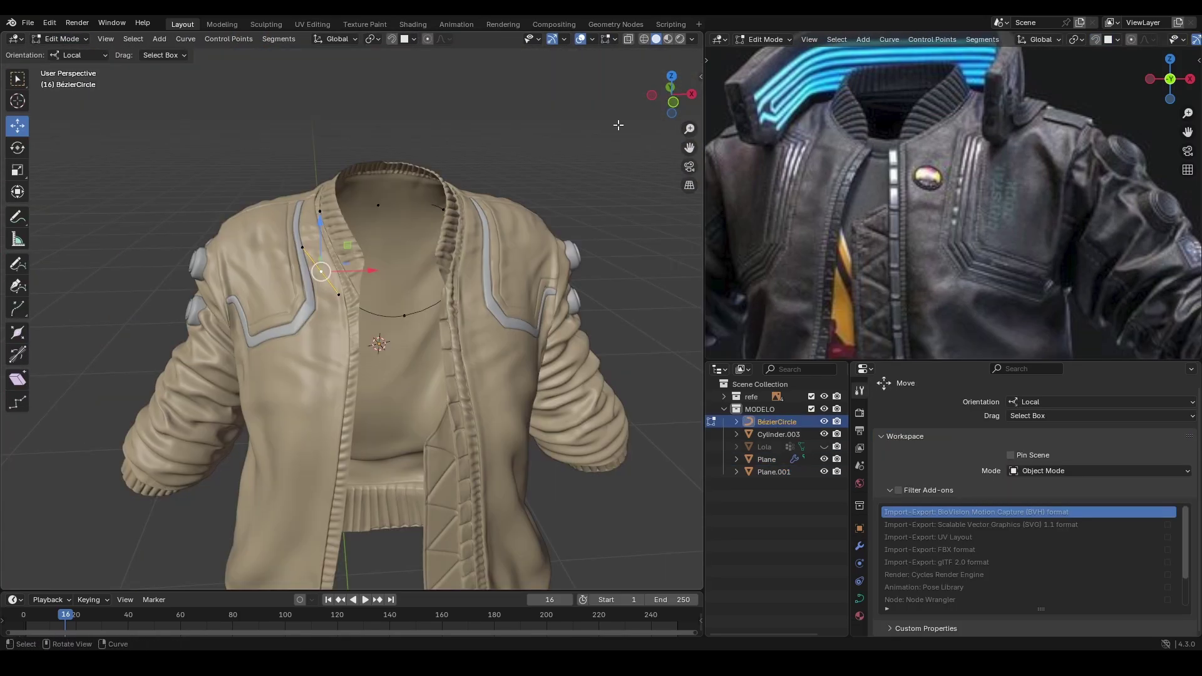
Replace the neck ring Bézier circle with a new NURBS curve.
{"action": "key", "text": "Tab"}
{"action": "key", "text": "Delete"}
{"action": "key", "text": "shift+a"}
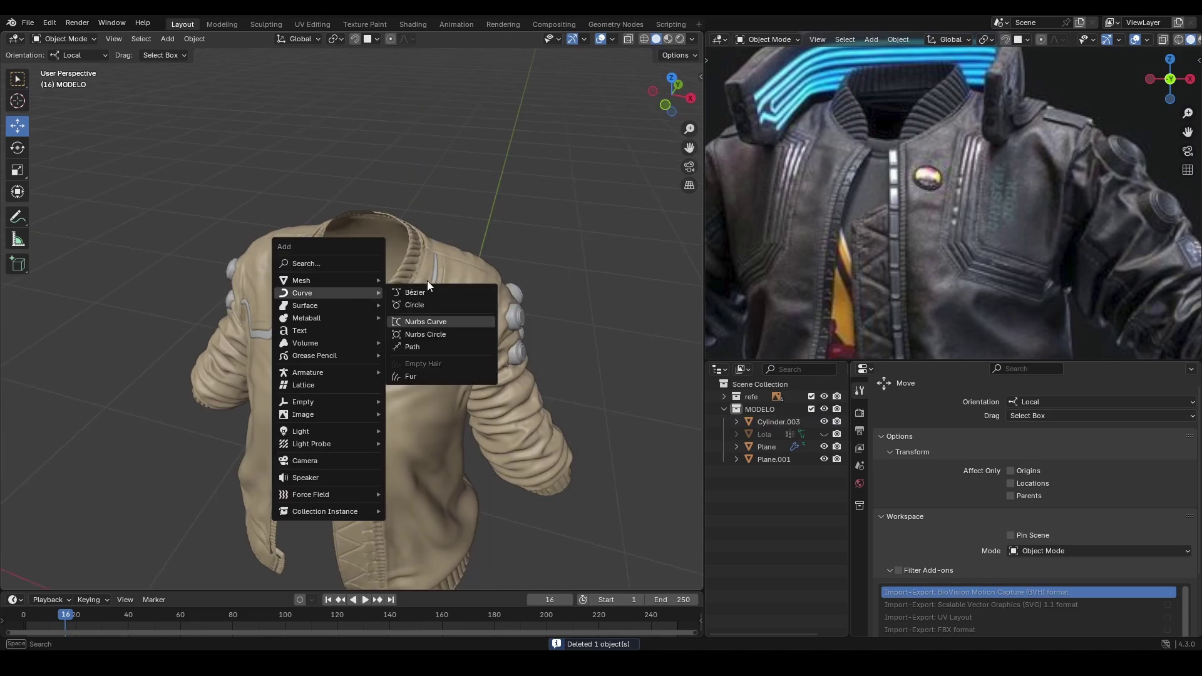
{"action": "left_click", "coordinate": [426, 321]}
{"action": "key", "text": "Tab"}
Place the curve points around the neck in top view, then shrink the sculpt brush.
{"action": "key", "text": "KP_7"}
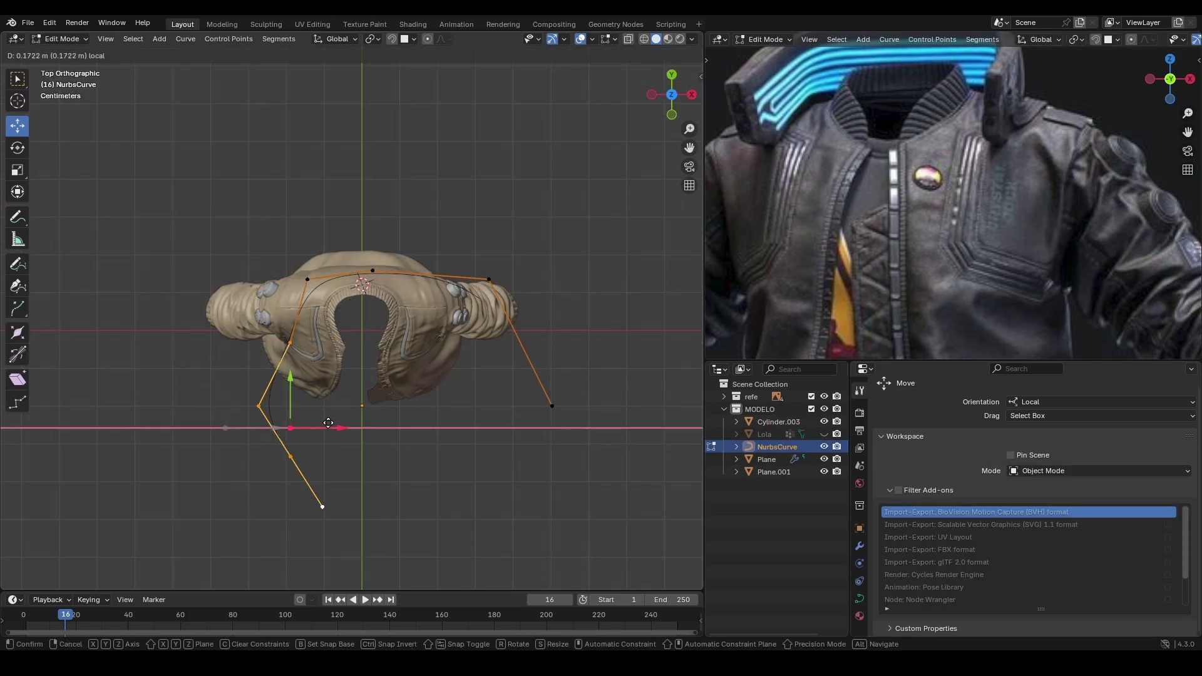
{"action": "left_click", "coordinate": [328, 423]}
{"action": "middle_click_drag", "start_coordinate": [328, 423], "coordinate": [260, 295]}
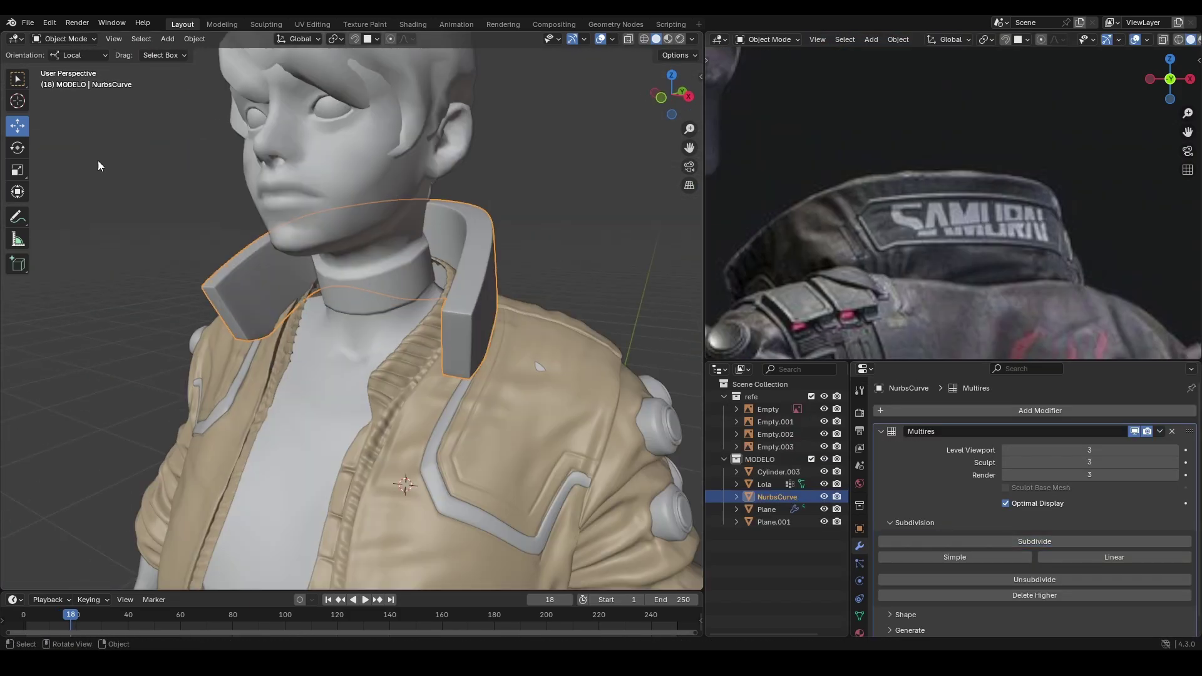
{"action": "mouse_move", "coordinate": [401, 295]}
{"action": "middle_mouse_down"}
{"action": "mouse_move", "coordinate": [459, 321]}
{"action": "mouse_move", "coordinate": [354, 269]}
{"action": "mouse_move", "coordinate": [331, 428]}
{"action": "middle_mouse_up"}
{"action": "mouse_move", "coordinate": [359, 383]}
{"action": "middle_mouse_down"}
{"action": "mouse_move", "coordinate": [301, 344]}
{"action": "mouse_move", "coordinate": [378, 276]}
{"action": "mouse_move", "coordinate": [429, 349]}
{"action": "mouse_move", "coordinate": [364, 308]}
{"action": "mouse_move", "coordinate": [421, 341]}
{"action": "mouse_move", "coordinate": [422, 282]}
{"action": "mouse_move", "coordinate": [501, 335]}
{"action": "mouse_move", "coordinate": [494, 214]}
{"action": "middle_mouse_up"}
{"action": "key", "text": "f"}
{"action": "left_click", "coordinate": [364, 308]}
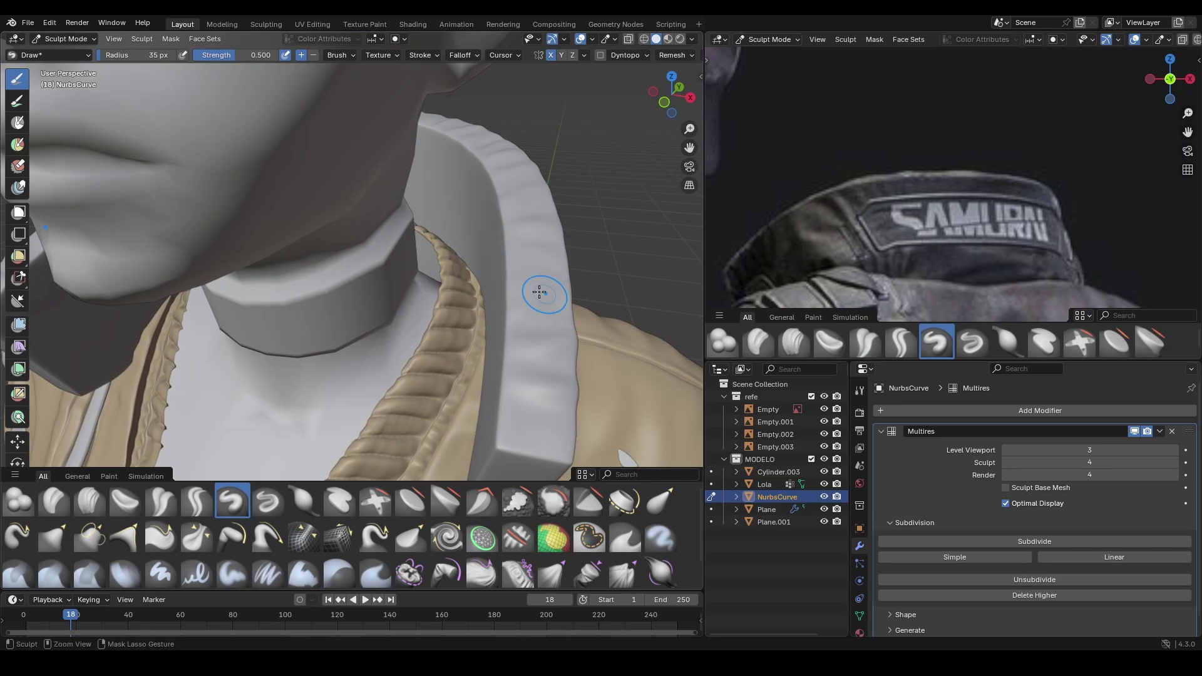
Sculpt vertical creases into the stand collar with Crease Sharp, Draw Sharp and Draw.
{"action": "middle_click_drag", "start_coordinate": [539, 293], "coordinate": [408, 430]}
{"action": "mouse_move", "coordinate": [455, 349]}
{"action": "middle_mouse_down"}
{"action": "mouse_move", "coordinate": [370, 273]}
{"action": "mouse_move", "coordinate": [416, 335]}
{"action": "middle_mouse_up"}
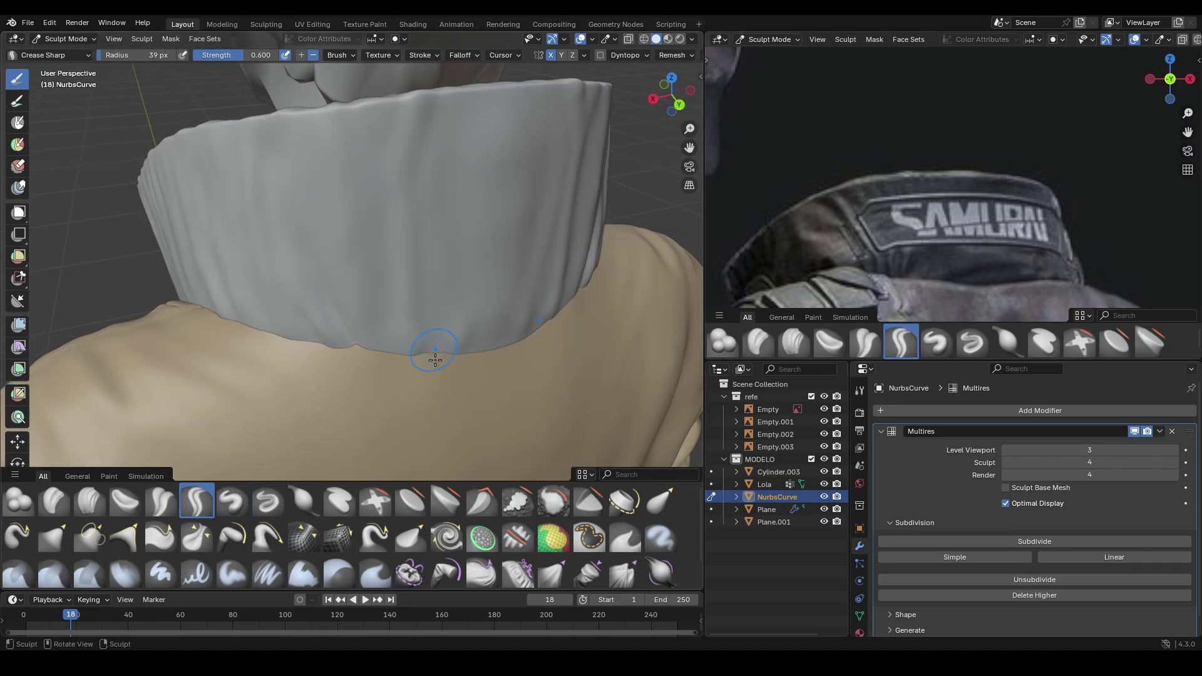
{"action": "key", "text": "shift+c"}
{"action": "mouse_move", "coordinate": [509, 196]}
{"action": "middle_mouse_down"}
{"action": "mouse_move", "coordinate": [421, 254]}
{"action": "mouse_move", "coordinate": [362, 260]}
{"action": "mouse_move", "coordinate": [464, 204]}
{"action": "middle_mouse_up"}
{"action": "key", "text": "shift+x"}
{"action": "scroll", "coordinate": [439, 263], "scroll_direction": "down", "scroll_amount": 4}
{"action": "middle_click_drag", "start_coordinate": [440, 263], "coordinate": [437, 241]}
{"action": "key", "text": "x"}
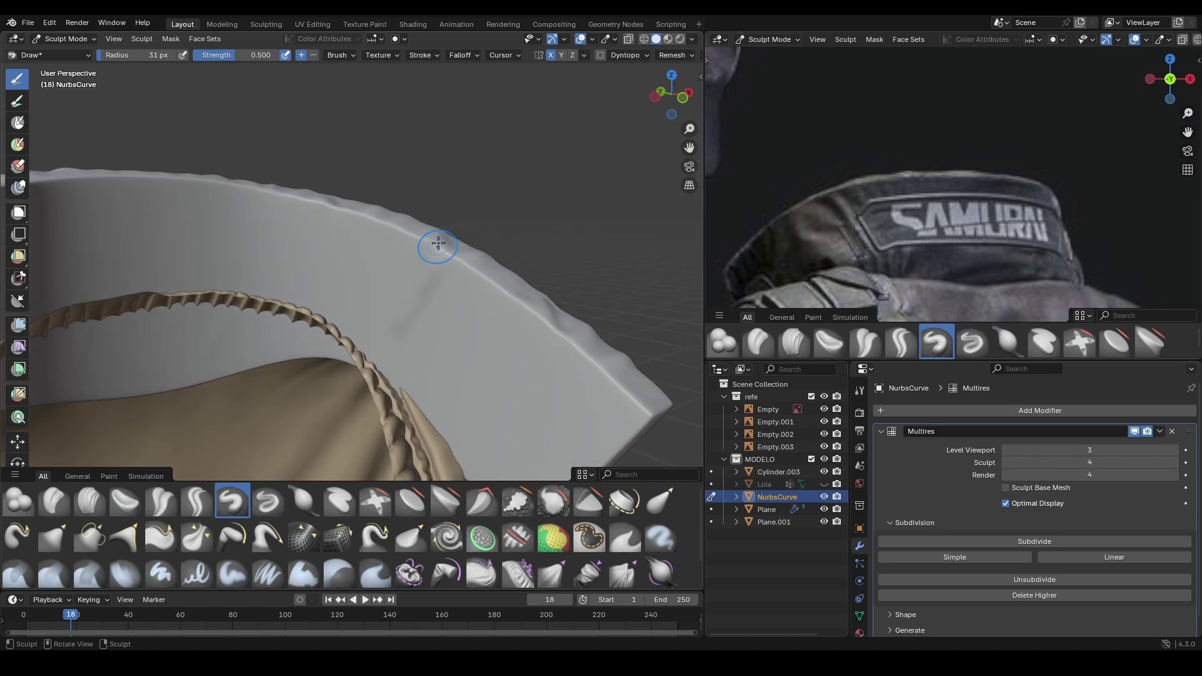
{"action": "scroll", "coordinate": [480, 297], "scroll_direction": "down", "scroll_amount": 5}
Duplicate the collar as NurbsCurve.001, isolate it, and add an edge loop and bevel.
{"action": "key", "text": "ctrl+Tab"}
{"action": "key", "text": "shift+d"}
{"action": "key", "text": "shift+h"}
{"action": "mouse_move", "coordinate": [322, 241]}
{"action": "middle_mouse_down"}
{"action": "mouse_move", "coordinate": [473, 298]}
{"action": "mouse_move", "coordinate": [376, 313]}
{"action": "middle_mouse_up"}
{"action": "key", "text": "Tab"}
{"action": "key", "text": "ctrl+r"}
{"action": "left_click", "coordinate": [473, 294]}
{"action": "key", "text": "ctrl+b"}
{"action": "left_click", "coordinate": [277, 391]}
{"action": "key", "text": "Tab"}
Add an edge loop along the collar copy, sliding it toward the lower edge.
{"action": "key", "text": "alt+h"}
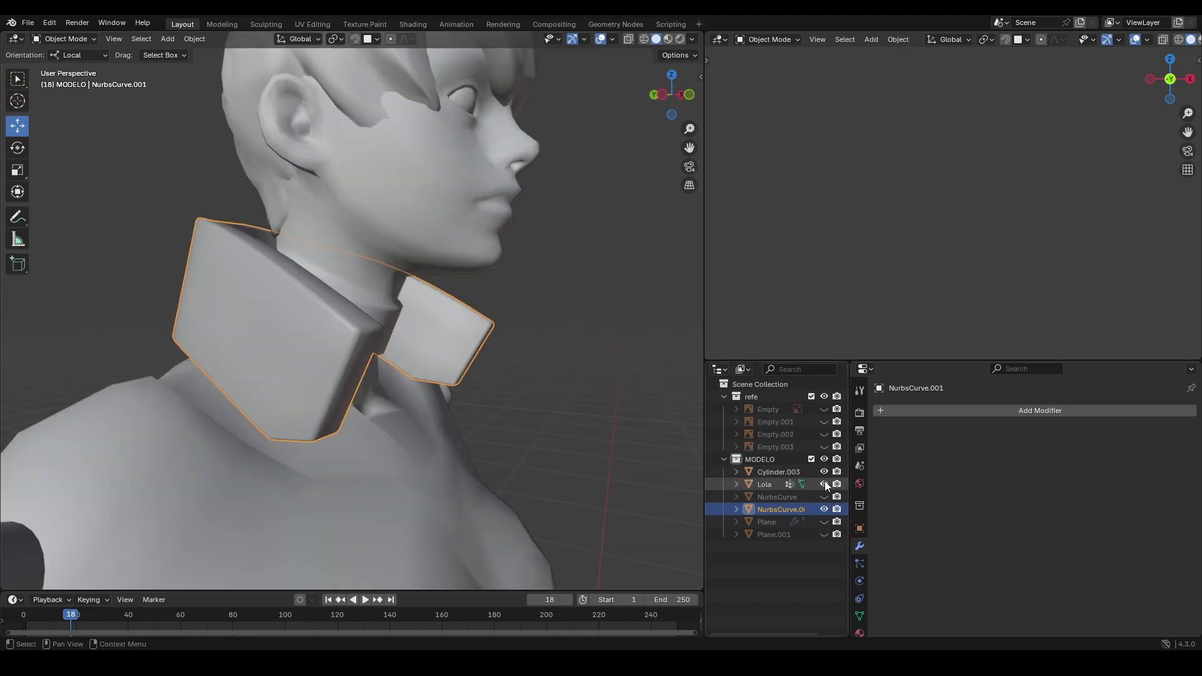
{"action": "key", "text": "Tab"}
{"action": "key", "text": "Tab"}
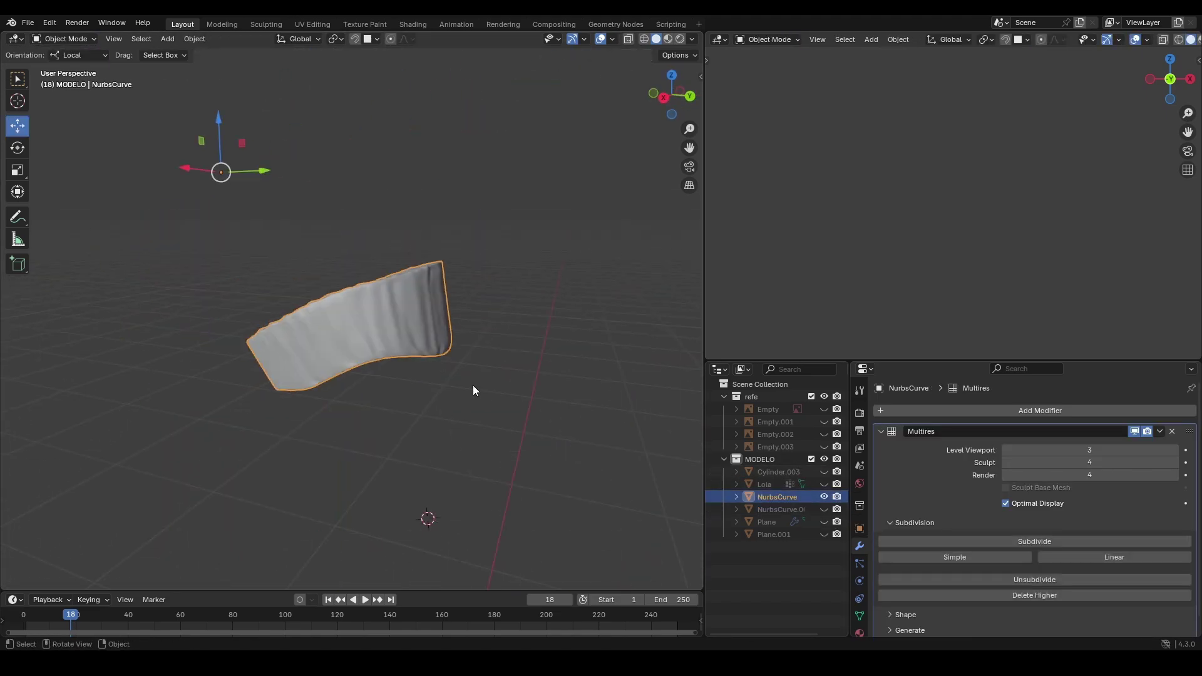
{"action": "key", "text": "ctrl+r"}
{"action": "left_click", "coordinate": [652, 284]}
{"action": "left_click", "coordinate": [653, 284]}
{"action": "middle_click_drag", "start_coordinate": [652, 285], "coordinate": [277, 273]}
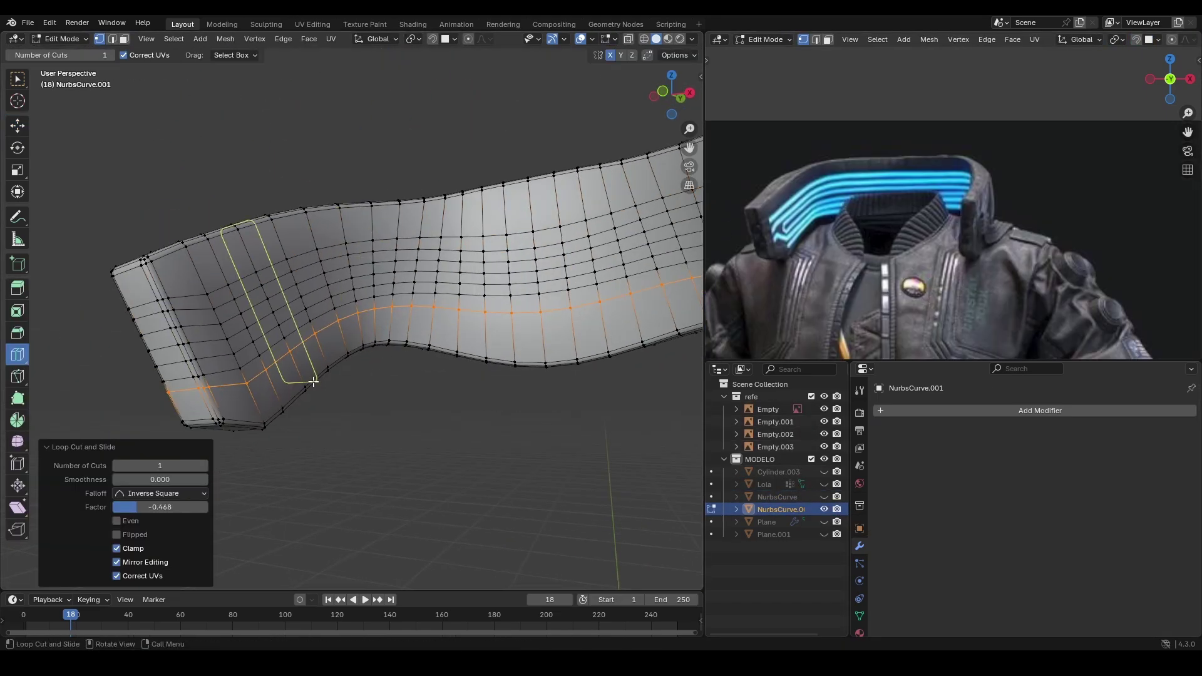
Knife a diagonal cut across the collar copy's face.
{"action": "key", "text": "k"}
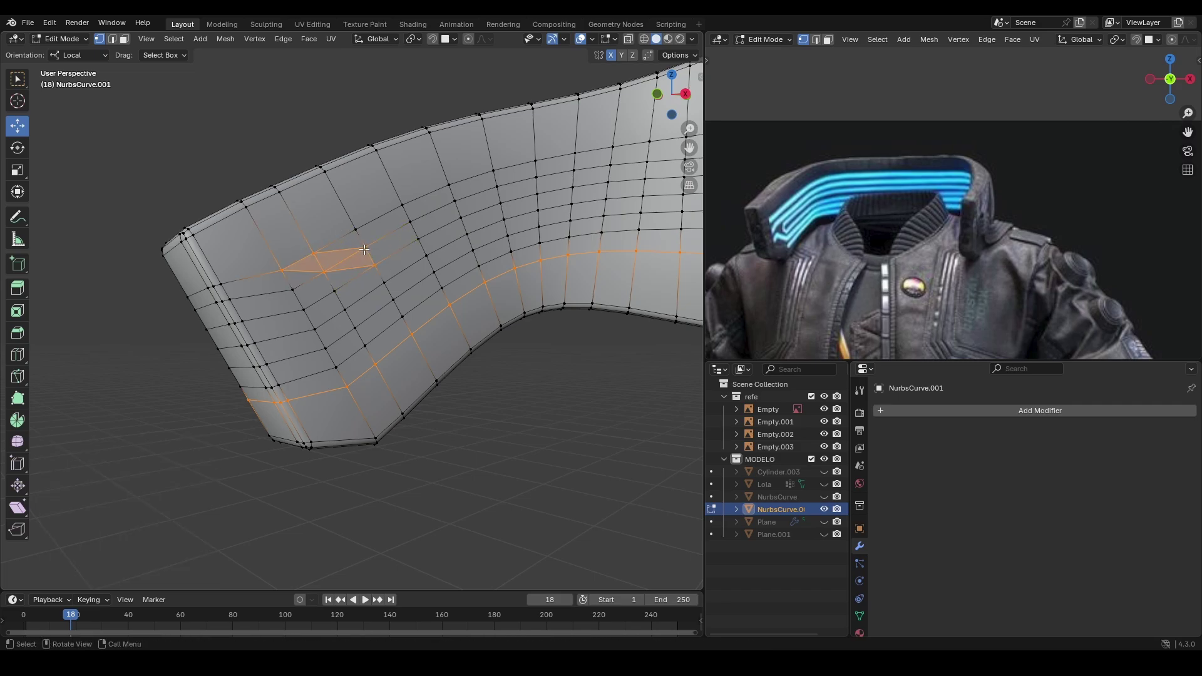
{"action": "left_click", "coordinate": [364, 250]}
{"action": "mouse_move", "coordinate": [365, 250]}
{"action": "middle_mouse_down"}
{"action": "mouse_move", "coordinate": [285, 300]}
{"action": "mouse_move", "coordinate": [294, 367]}
{"action": "middle_mouse_up"}
{"action": "key", "text": "Return"}
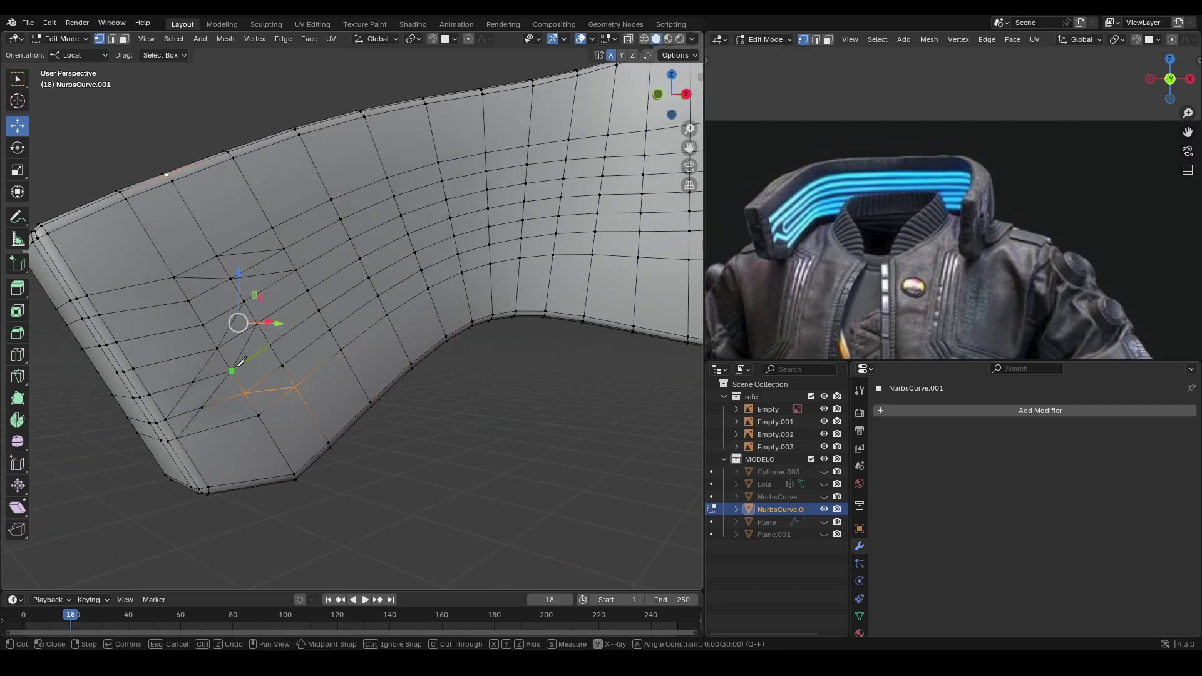
{"action": "scroll", "coordinate": [126, 153], "scroll_direction": "down", "scroll_amount": 3}
Duplicate a face strip from the collar's right half and separate it into its own object.
{"action": "key", "text": "3"}
{"action": "key", "text": "ctrl+l"}
{"action": "key", "text": "KP_1"}
{"action": "key", "text": "alt+z"}
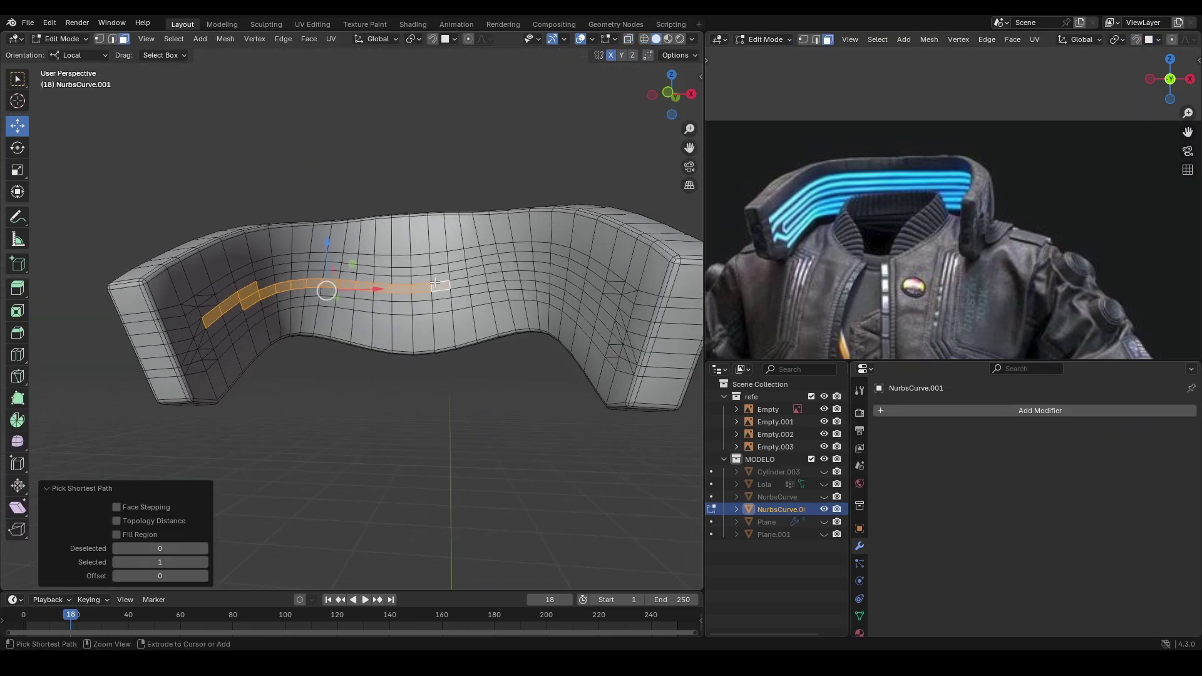
{"action": "middle_click_drag", "start_coordinate": [435, 283], "coordinate": [285, 513]}
{"action": "key", "text": "shift+d"}
{"action": "key", "text": "Escape"}
{"action": "right_click", "coordinate": [285, 513]}
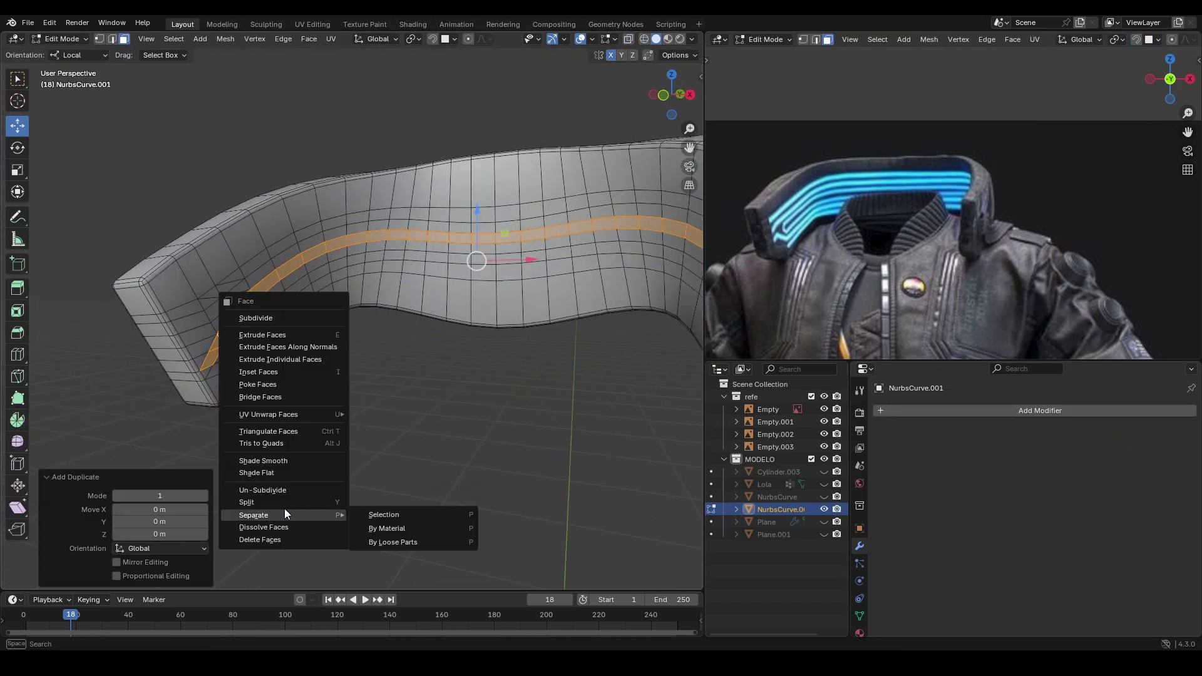
{"action": "left_click", "coordinate": [384, 515]}
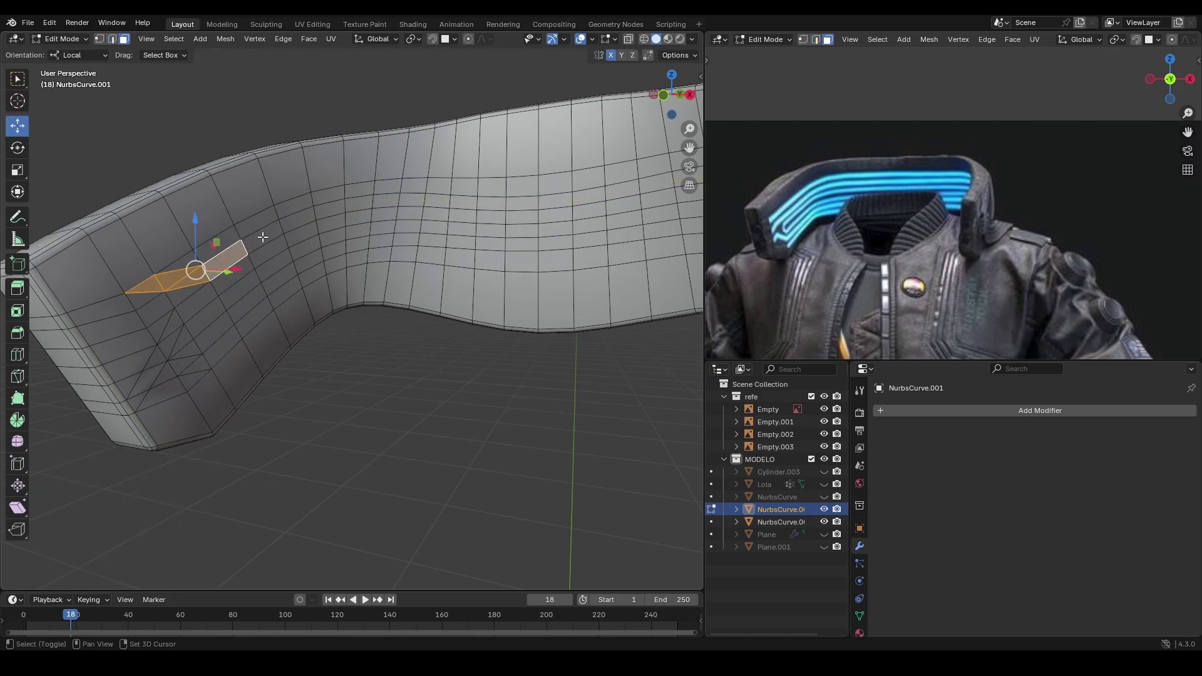
Select another long face strip along the collar, then select the separated stripe piece in Object Mode.
{"action": "left_click", "coordinate": [476, 257], "text": "ctrl"}
{"action": "mouse_move", "coordinate": [388, 243]}
{"action": "middle_mouse_down"}
{"action": "mouse_move", "coordinate": [566, 296]}
{"action": "mouse_move", "coordinate": [375, 300]}
{"action": "middle_mouse_up"}
{"action": "key", "text": "Tab"}
{"action": "scroll", "coordinate": [246, 330], "scroll_direction": "down", "scroll_amount": 3}
{"action": "left_click", "coordinate": [298, 283]}
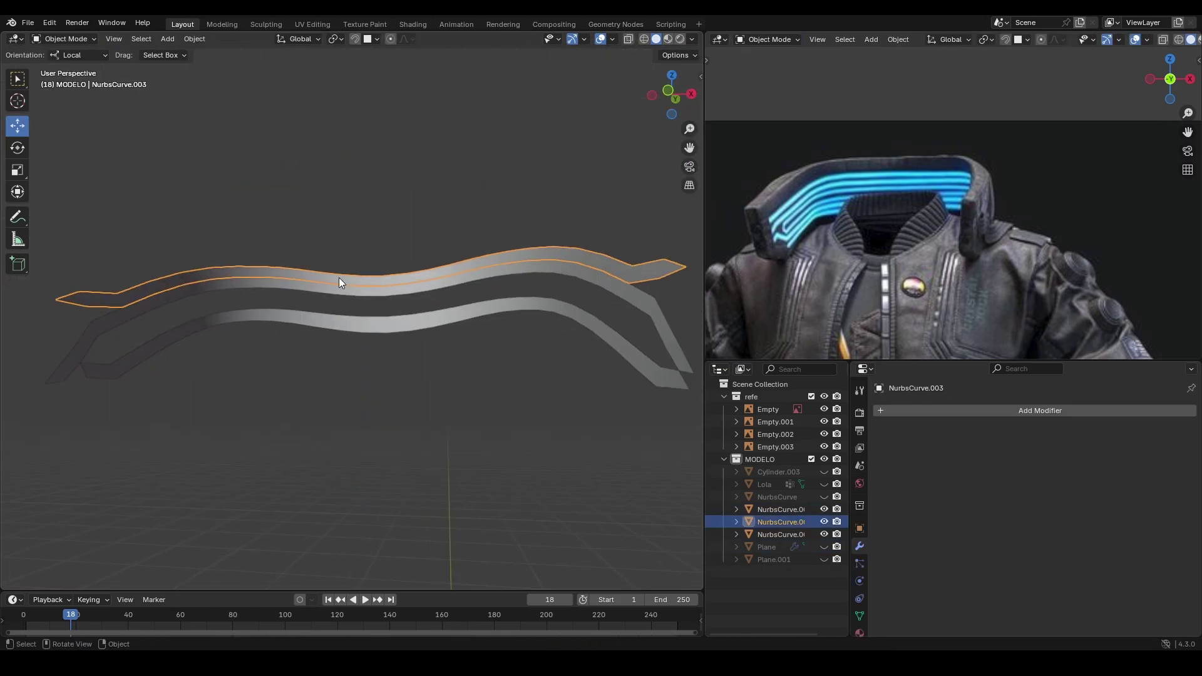
Join the two stripe pieces into one object.
{"action": "left_click", "coordinate": [824, 496]}
{"action": "left_click", "coordinate": [782, 534]}
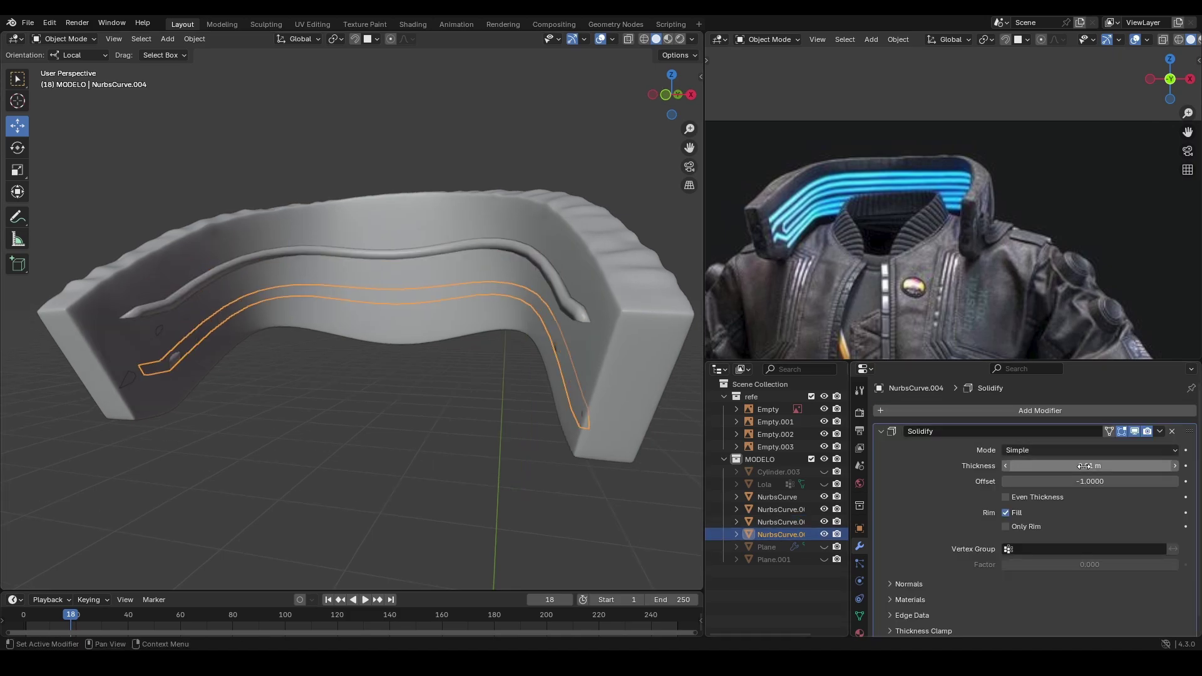
{"action": "key", "text": "ctrl+j"}
{"action": "middle_click_drag", "start_coordinate": [471, 393], "coordinate": [306, 370]}
Slightly adjust the joined stripes along their local Y axis in Edit Mode.
{"action": "key", "text": "Tab"}
{"action": "key", "text": "g"}
{"action": "key", "text": "y"}
{"action": "key", "text": "y"}
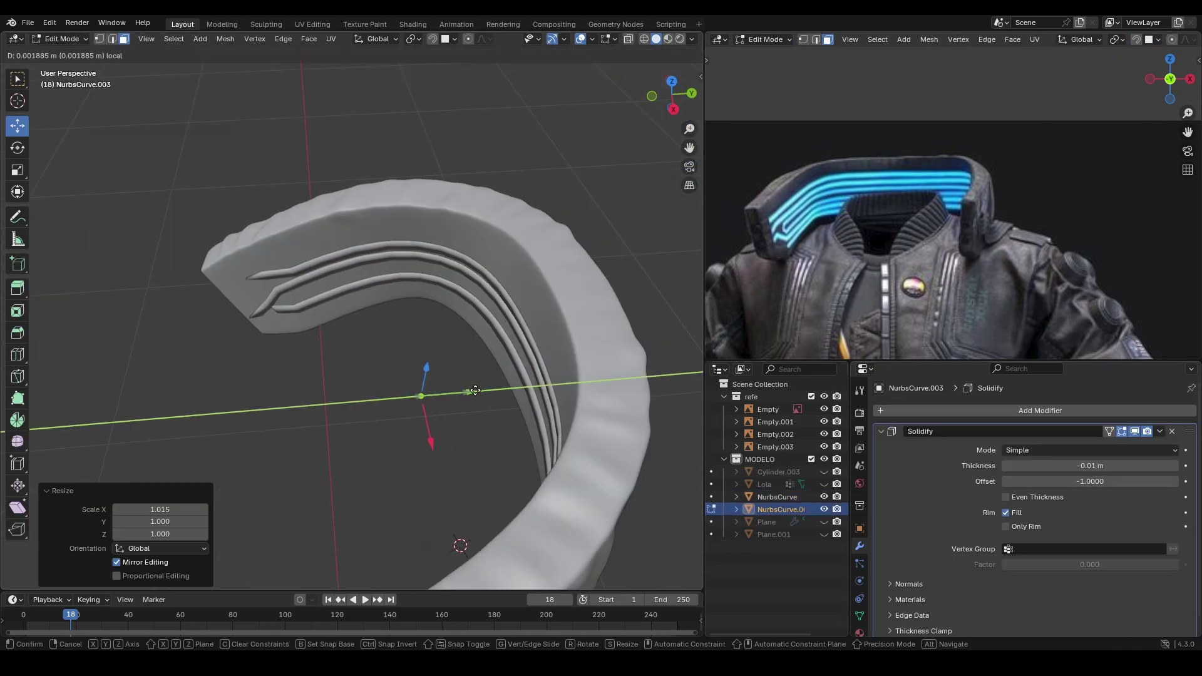
{"action": "key", "text": "Escape"}
{"action": "key", "text": "Tab"}
Sharpen the sculpted collar's folds with the Draw Sharp brush.
{"action": "left_click", "coordinate": [62, 38]}
{"action": "left_click", "coordinate": [62, 70]}
{"action": "mouse_move", "coordinate": [376, 250]}
{"action": "middle_mouse_down"}
{"action": "mouse_move", "coordinate": [445, 201]}
{"action": "mouse_move", "coordinate": [264, 292]}
{"action": "middle_mouse_up"}
{"action": "middle_click_drag", "start_coordinate": [272, 345], "coordinate": [427, 255]}
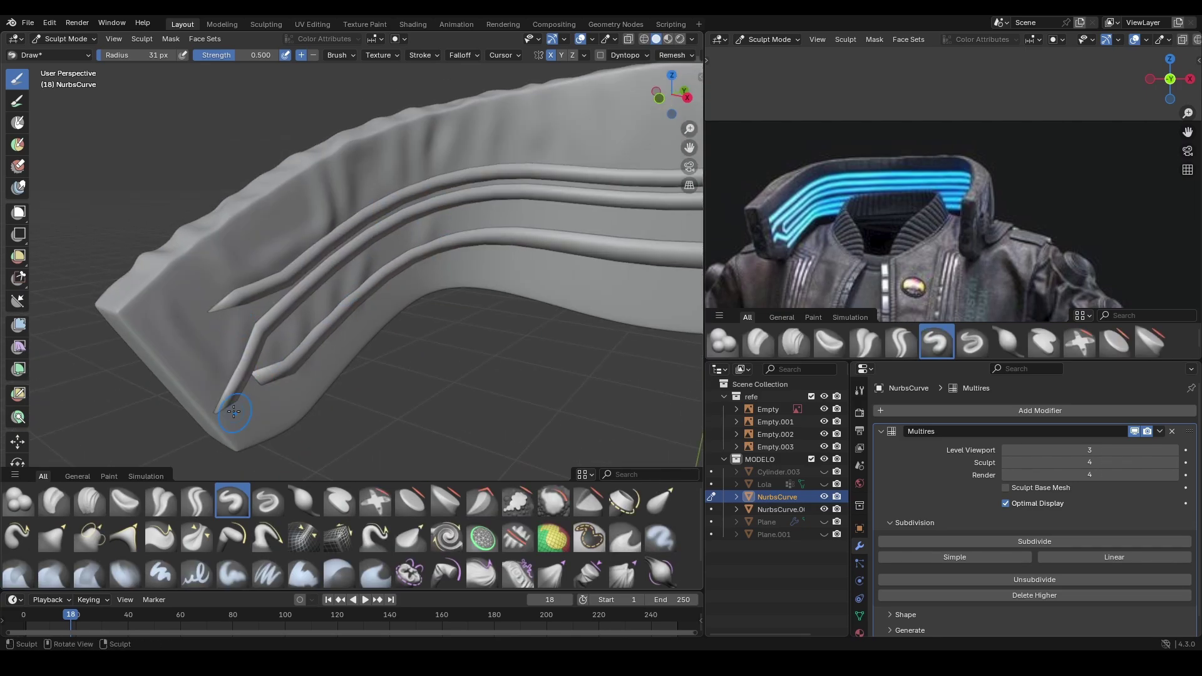
{"action": "middle_click_drag", "start_coordinate": [234, 411], "coordinate": [396, 278]}
{"action": "middle_click_drag", "start_coordinate": [285, 383], "coordinate": [269, 438]}
{"action": "left_click", "coordinate": [268, 501]}
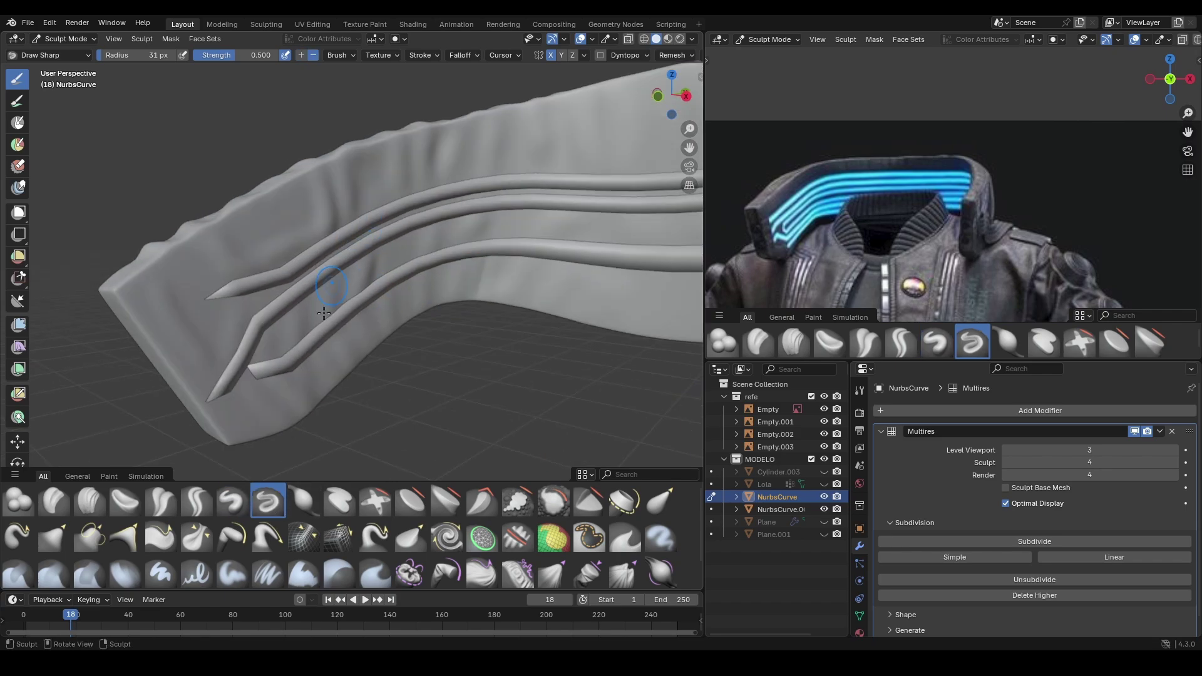
{"action": "mouse_move", "coordinate": [328, 282]}
{"action": "middle_mouse_down"}
{"action": "mouse_move", "coordinate": [313, 295]}
{"action": "mouse_move", "coordinate": [335, 303]}
{"action": "mouse_move", "coordinate": [336, 368]}
{"action": "mouse_move", "coordinate": [394, 295]}
{"action": "mouse_move", "coordinate": [412, 336]}
{"action": "mouse_move", "coordinate": [276, 265]}
{"action": "middle_mouse_up"}
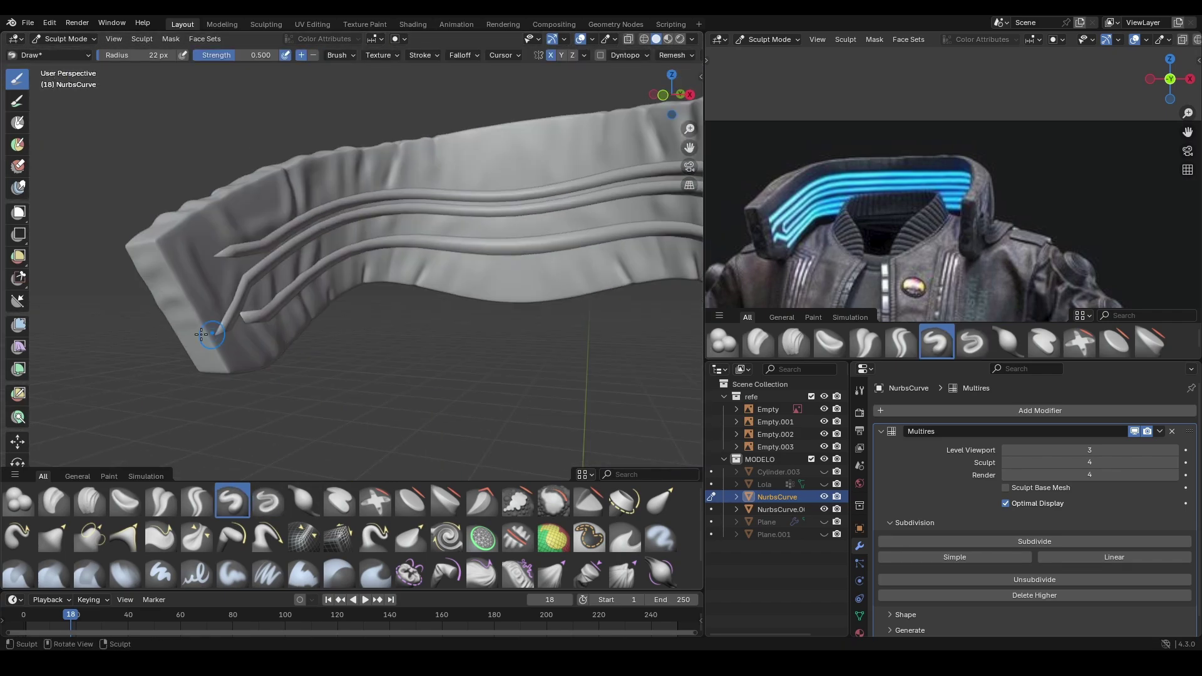
Exit local view to show the collar on the full dressed character.
{"action": "key", "text": "ctrl+Tab"}
{"action": "key", "text": "slash"}
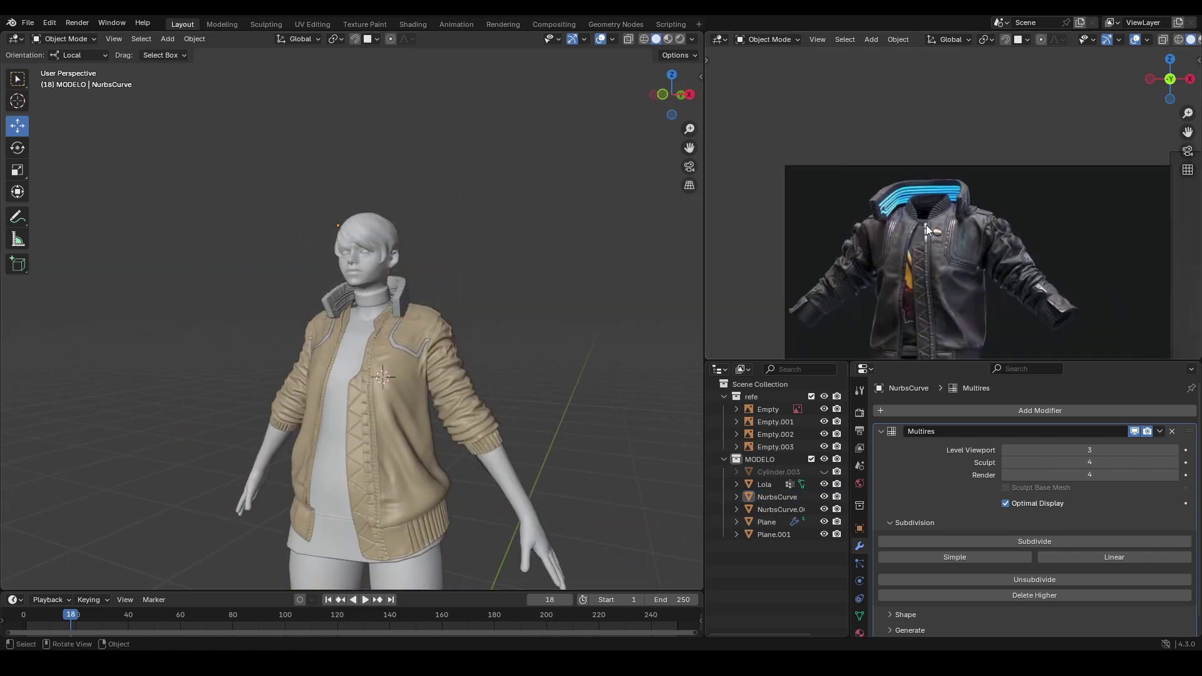
{"action": "middle_click_drag", "start_coordinate": [489, 291], "coordinate": [362, 302]}
{"action": "scroll", "coordinate": [426, 299], "scroll_direction": "up", "scroll_amount": 4}
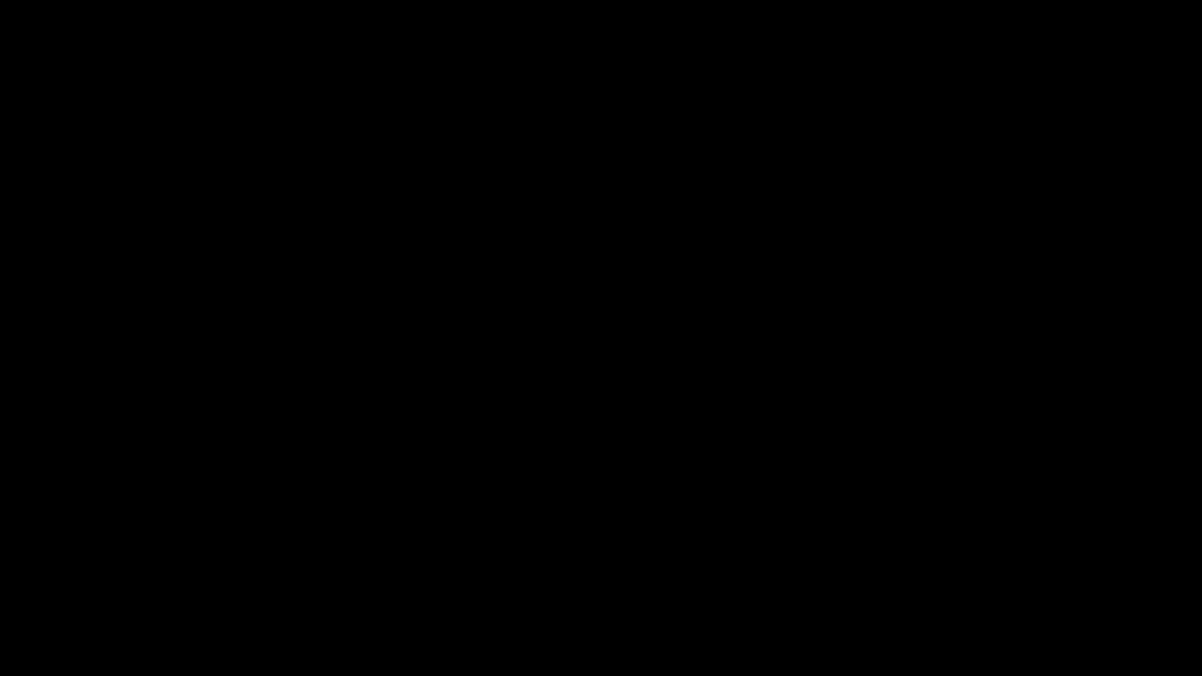